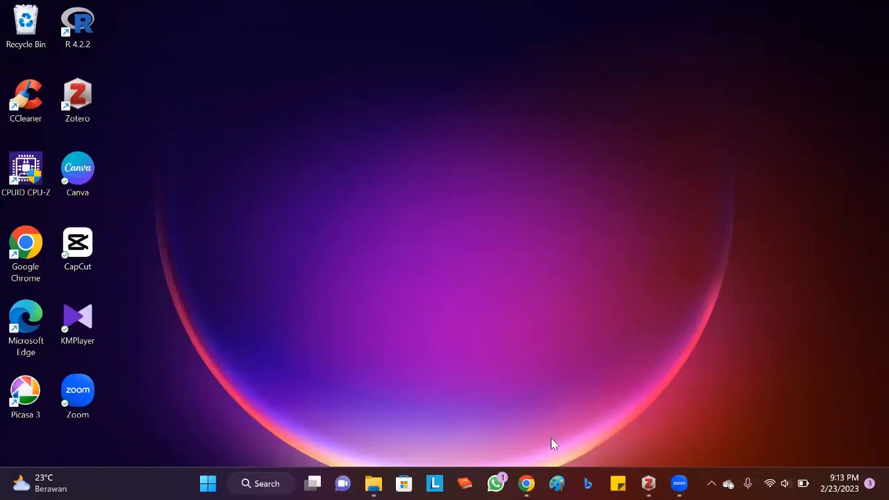
Switch to Chrome, search Google for zotero and open the zotero.org website from the results
left_click(526, 483)
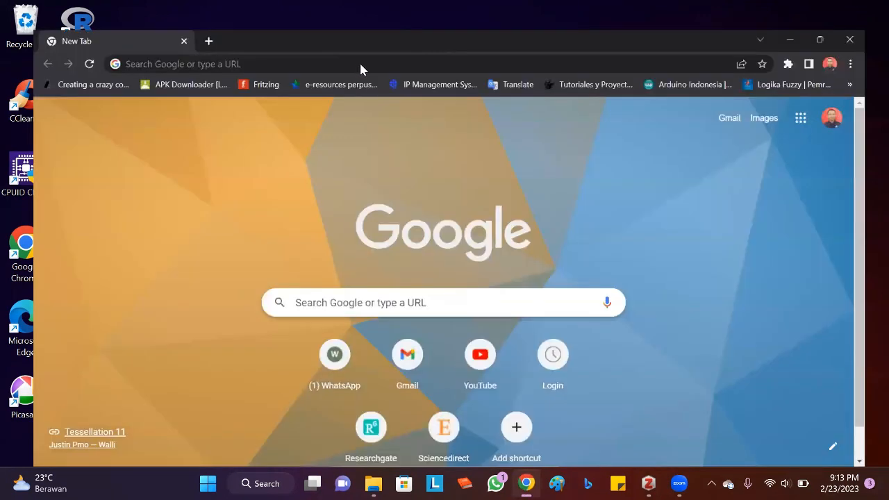
left_click(334, 282)
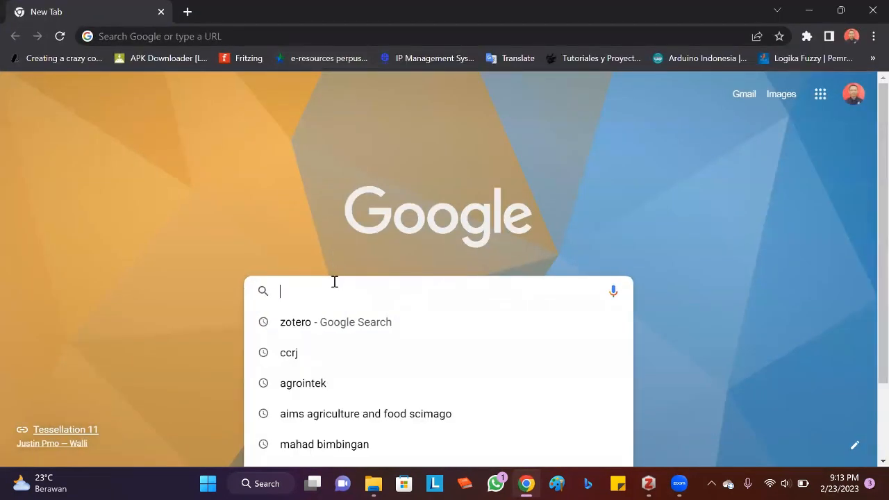
left_click(295, 331)
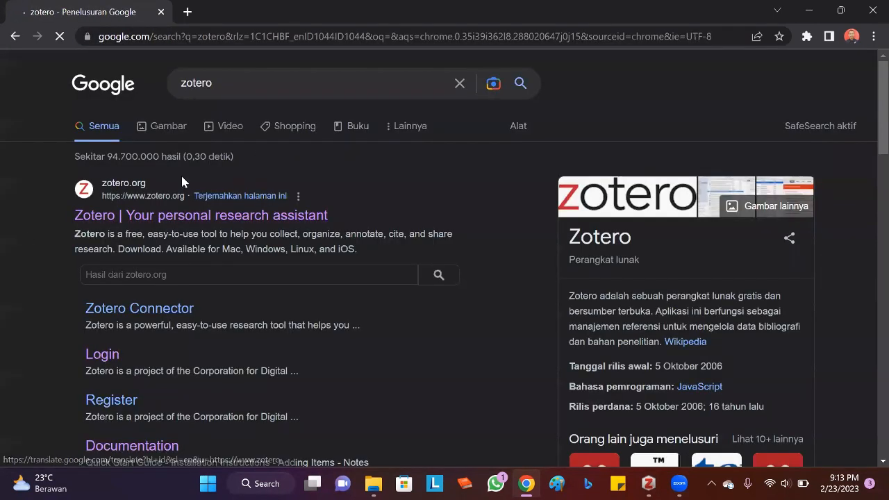
left_click(159, 220)
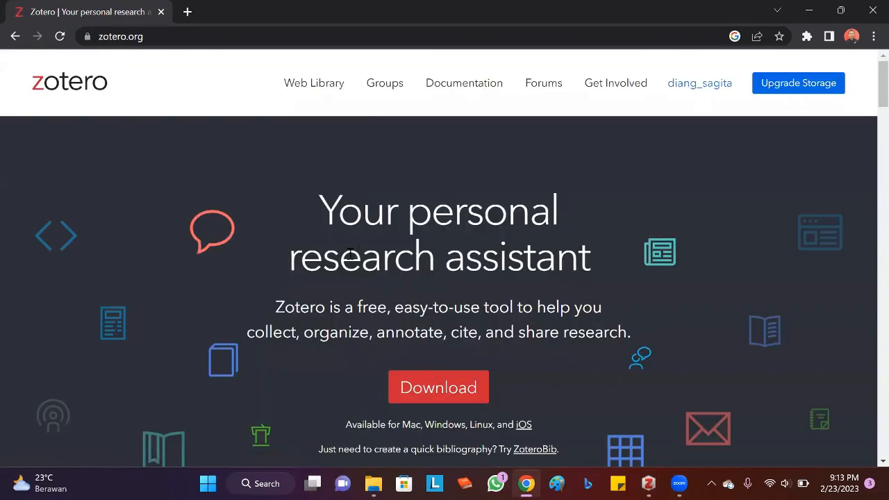
Examine the Zotero home page, from the introduction and supported download platforms through the feature descriptions
left_click_drag(287, 257, 602, 297)
left_click(601, 298)
left_click_drag(269, 315, 589, 377)
left_click(555, 375)
scroll(431, 415, "down", 2)
left_click_drag(346, 285, 552, 297)
left_click(564, 292)
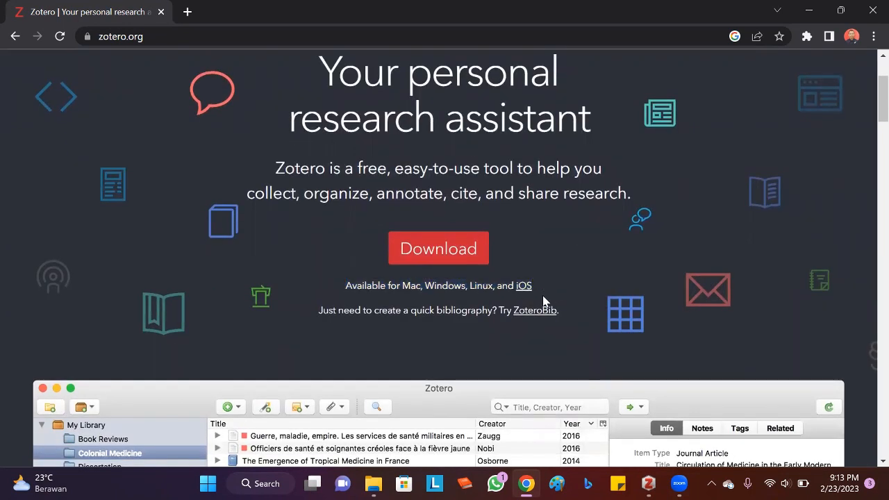
scroll(672, 291, "up", 2)
scroll(668, 287, "down", 2)
scroll(797, 232, "down", 4)
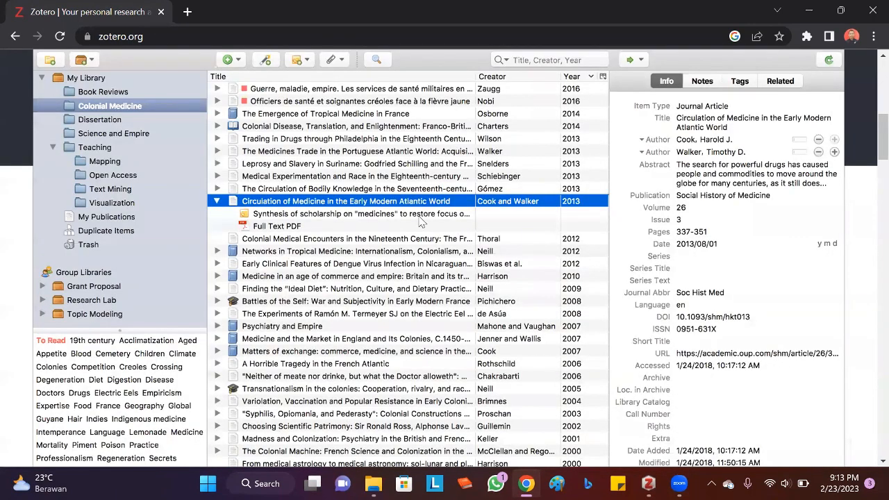
scroll(287, 215, "down", 8)
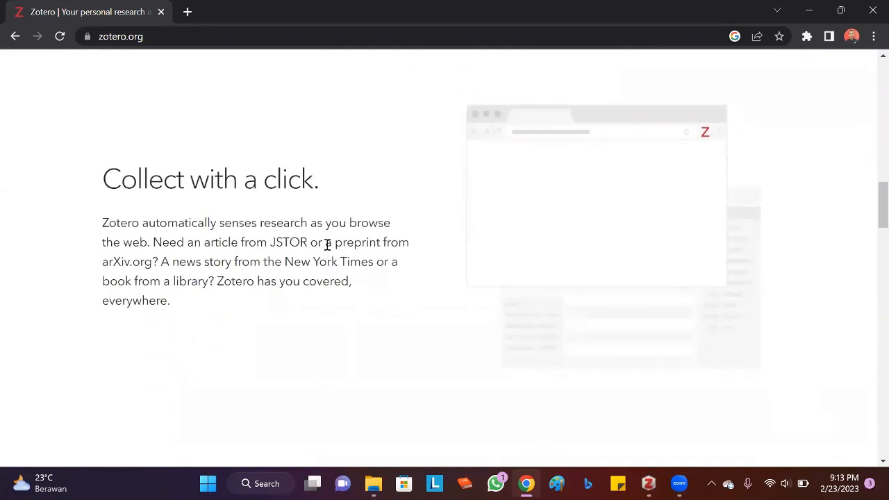
scroll(307, 259, "down", 3)
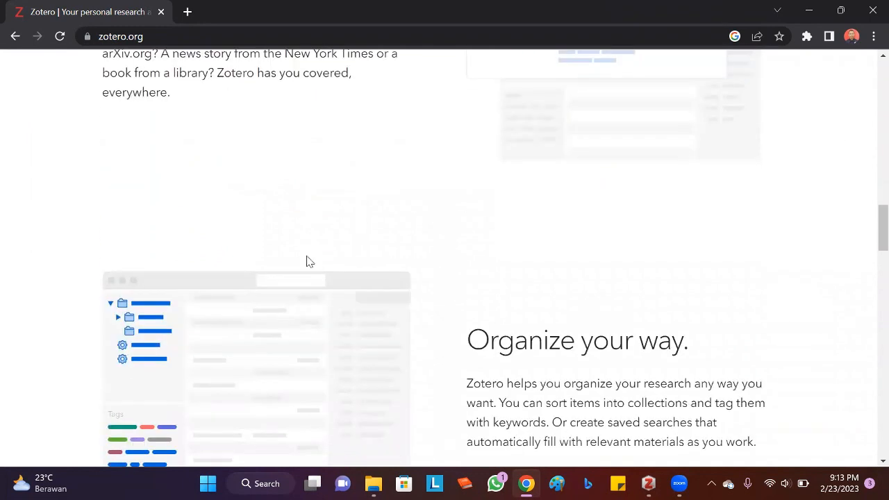
scroll(412, 287, "down", 9)
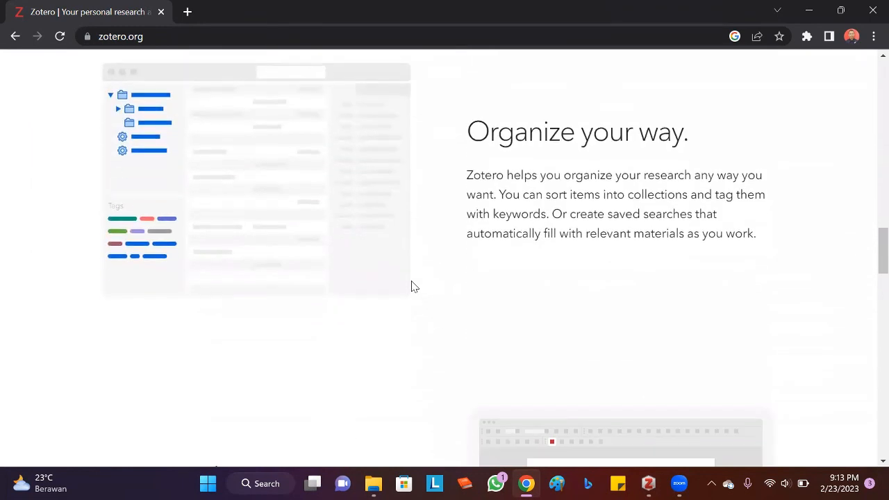
scroll(416, 287, "down", 7)
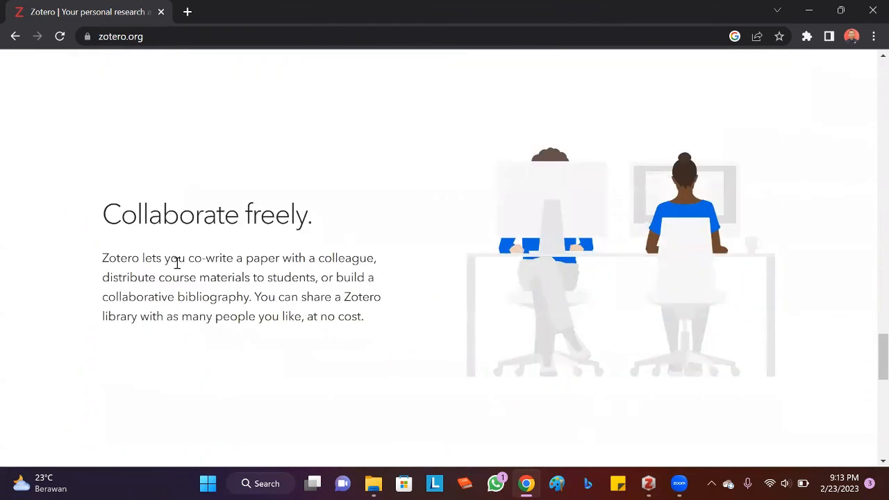
scroll(438, 295, "down", 5)
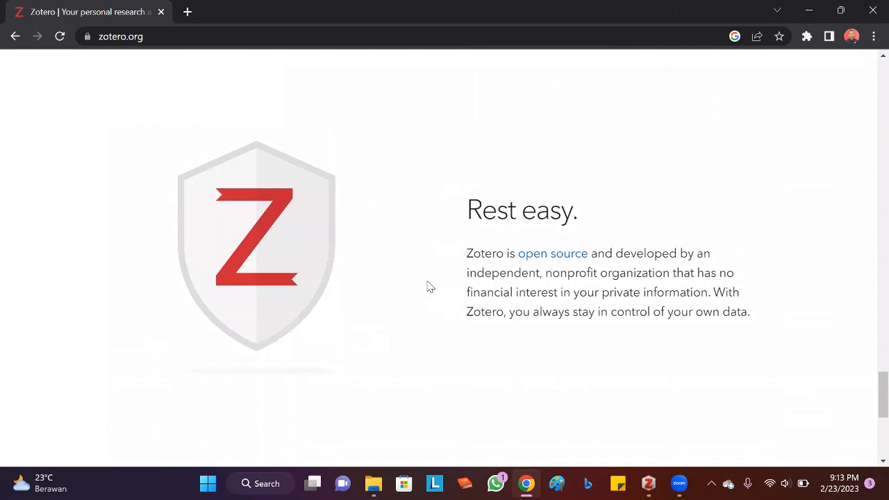
scroll(427, 285, "down", 5)
left_click_drag(870, 440, 867, 90)
scroll(375, 341, "up", 4)
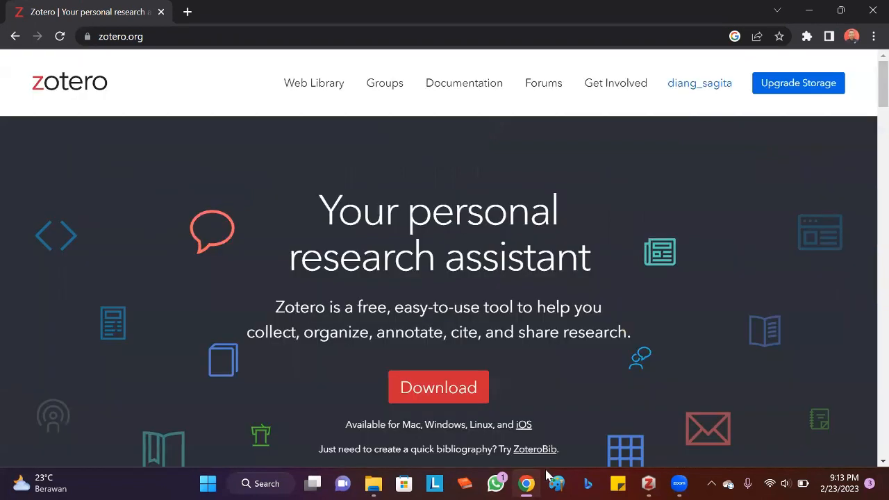
left_click(526, 484)
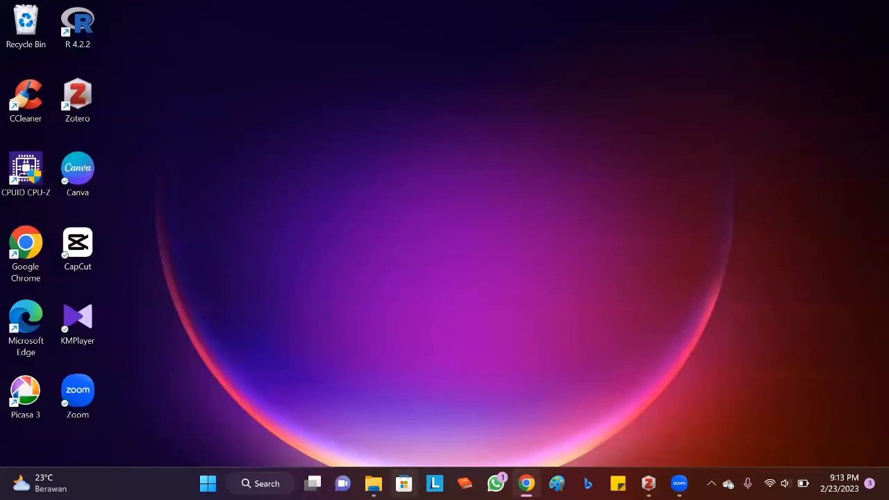
Launch the Zotero-5.0.96.3_setup installer from the Keperluan Windows folder, view its setup type options and quit the setup
left_click(373, 483)
double_click(198, 439)
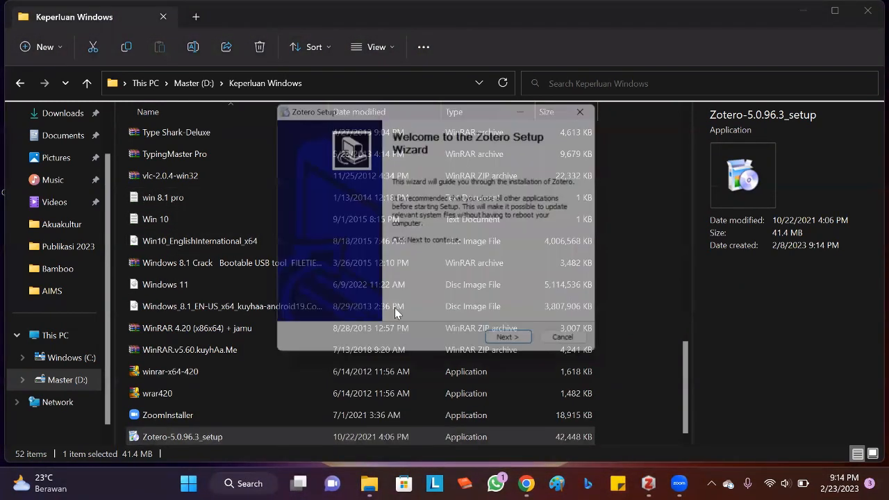
left_click_drag(445, 116, 295, 113)
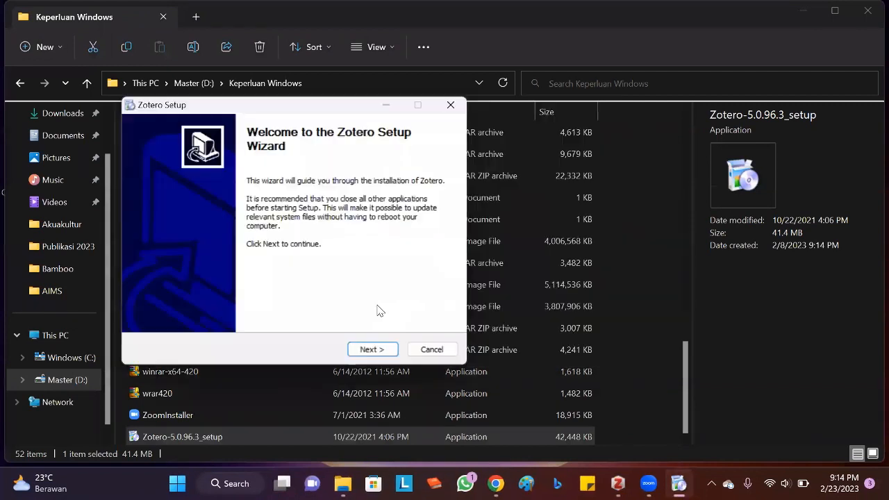
left_click(384, 352)
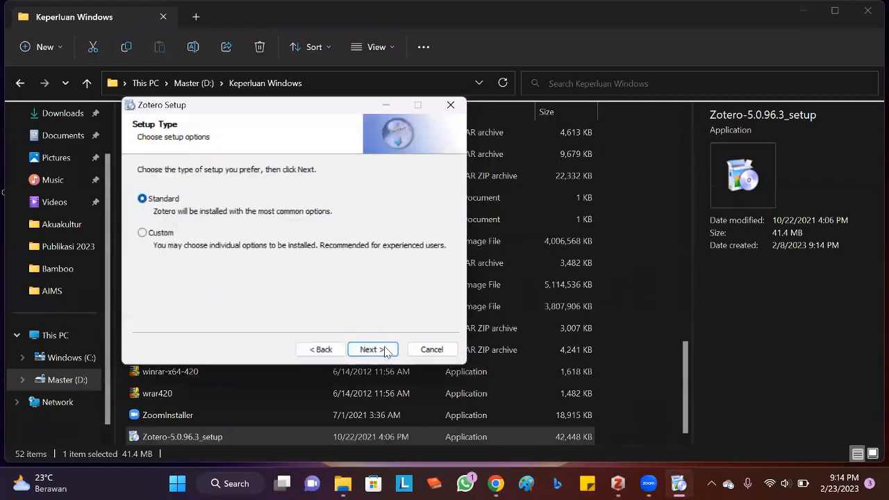
left_click(450, 107)
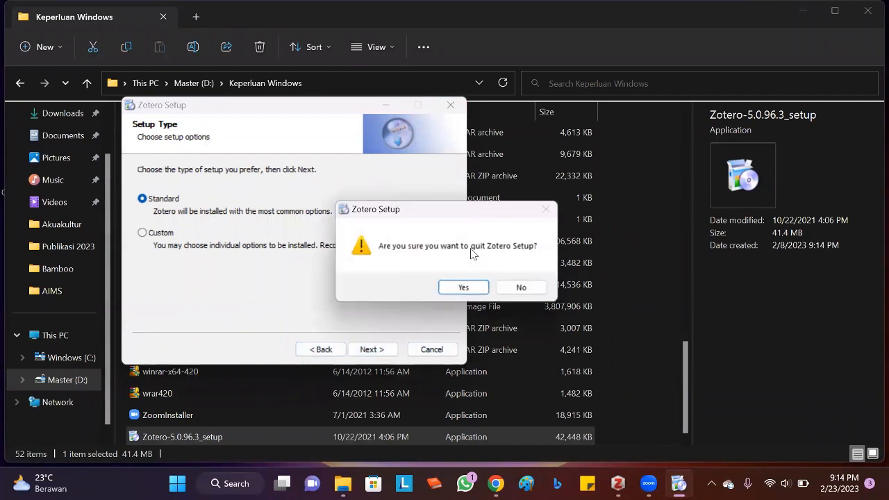
left_click(461, 285)
Switch to Zotero and browse the items of several collections, including Jagung and Brownies, finishing on My Library
left_click(638, 483)
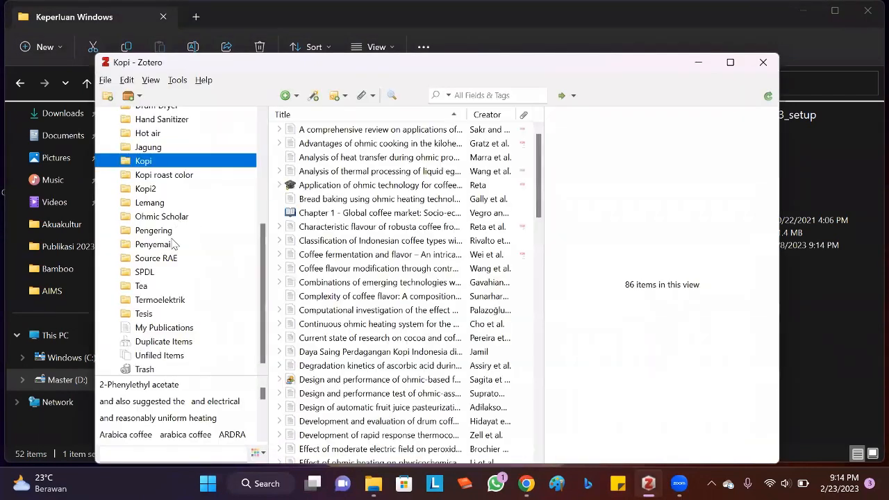
left_click(166, 257)
left_click(170, 313)
left_click(181, 148)
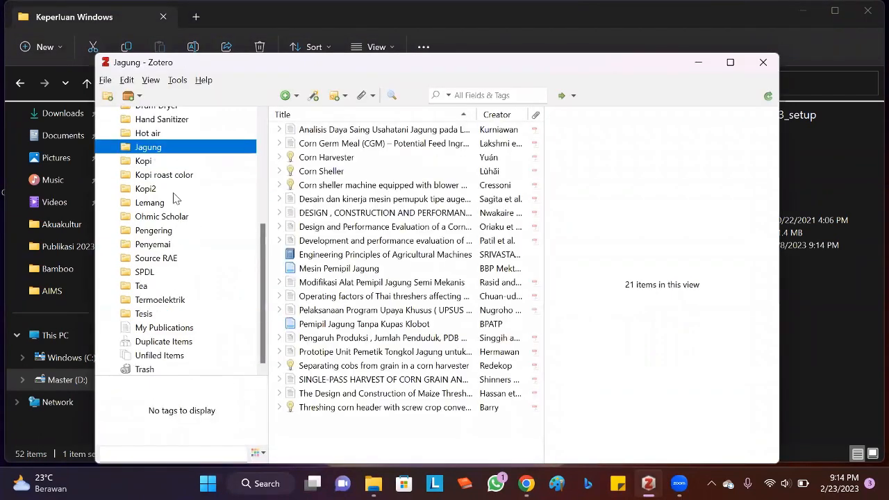
scroll(168, 167, "up", 4)
left_click(166, 157)
left_click(169, 115)
left_click(168, 128)
left_click(169, 142)
left_click(168, 157)
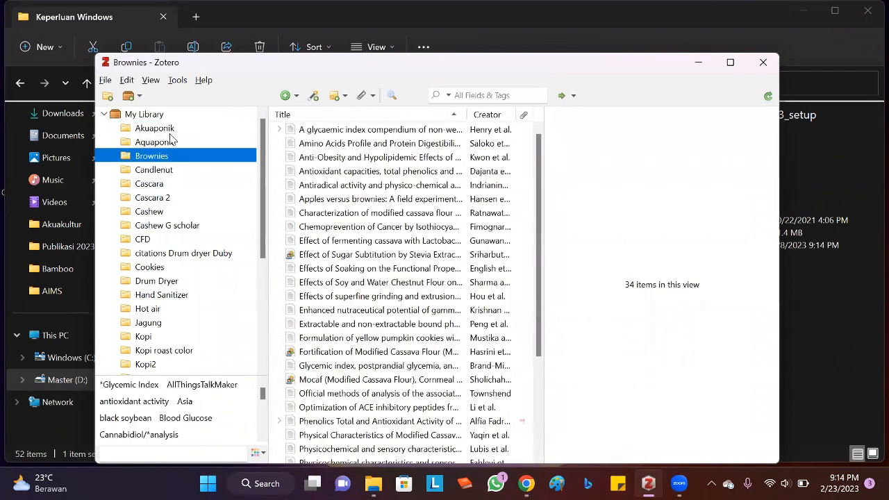
left_click(168, 115)
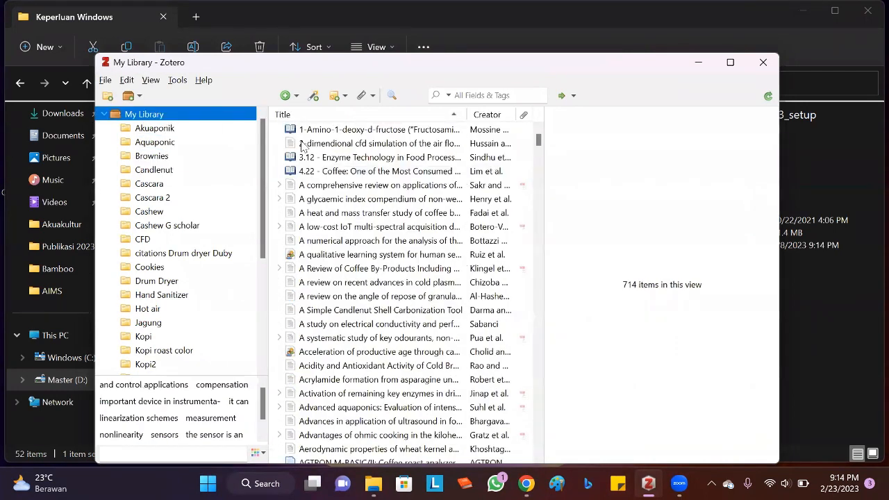
Examine the installed citation styles in Zotero's Cite preferences, and put Zotero away without changing any settings
left_click(168, 82)
left_click(171, 82)
left_click(127, 79)
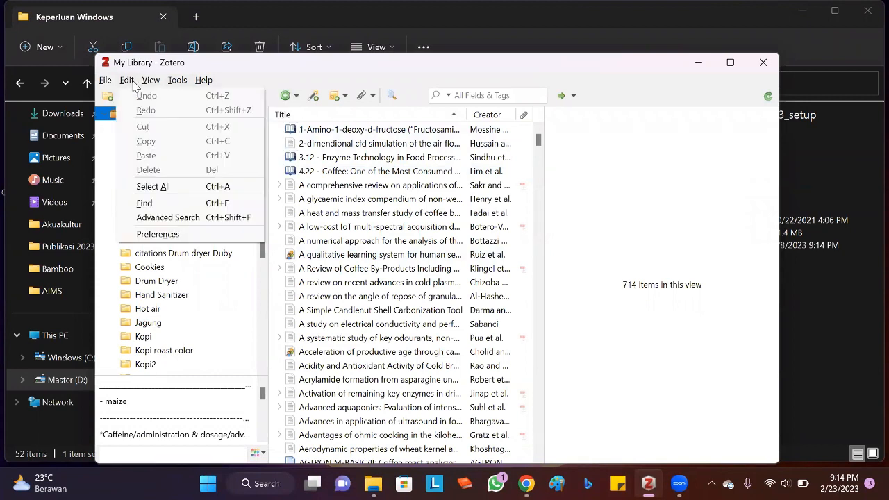
left_click(150, 233)
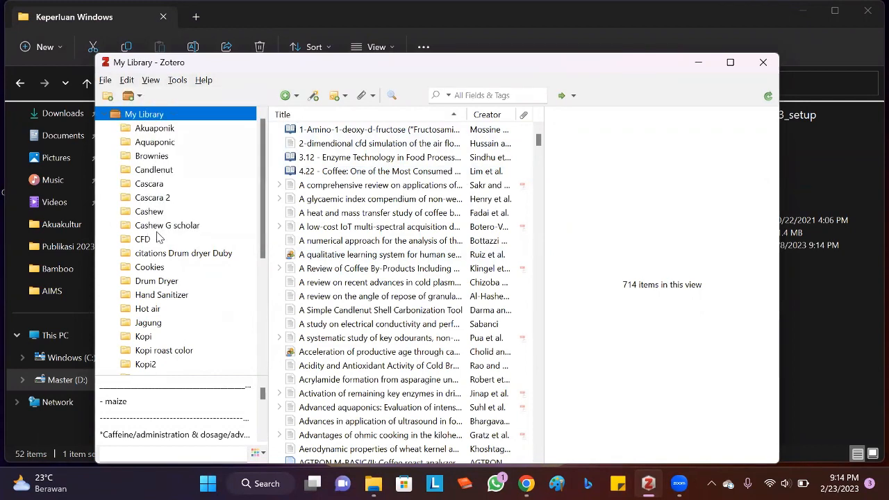
left_click_drag(511, 159, 515, 136)
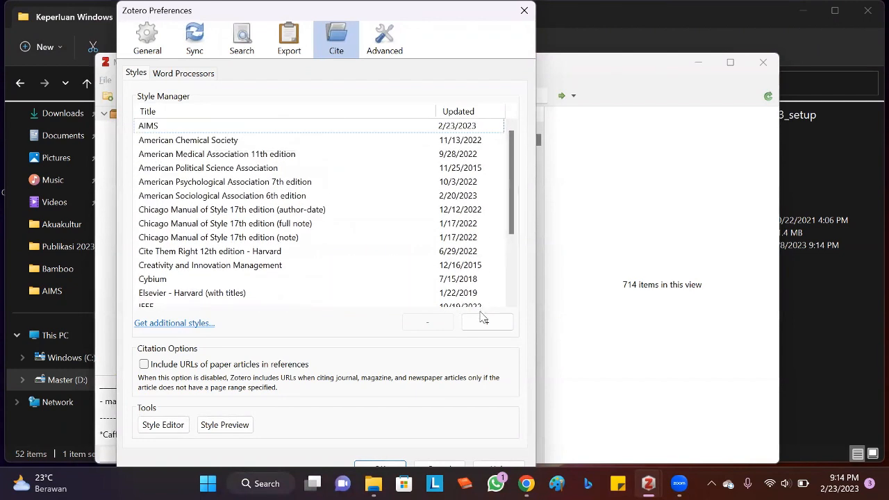
scroll(222, 208, "down", 3)
scroll(215, 201, "up", 3)
left_click(216, 171)
left_click(215, 254)
scroll(236, 251, "down", 3)
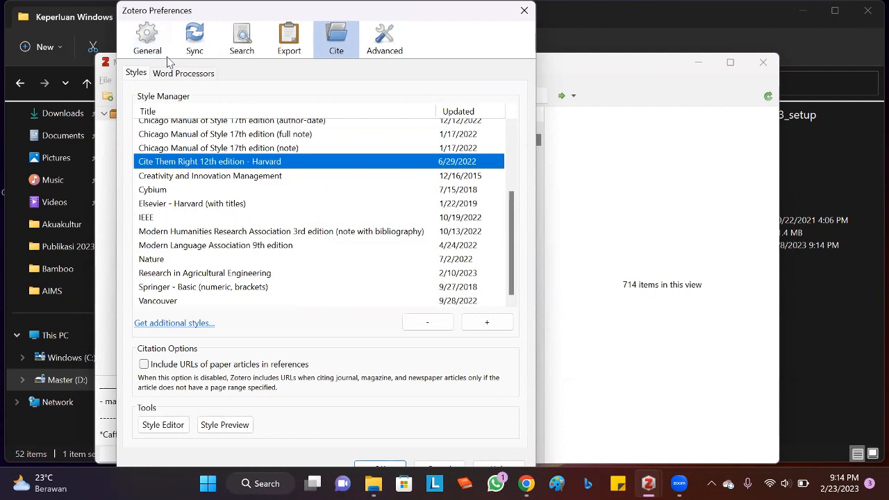
left_click_drag(402, 18, 380, 63)
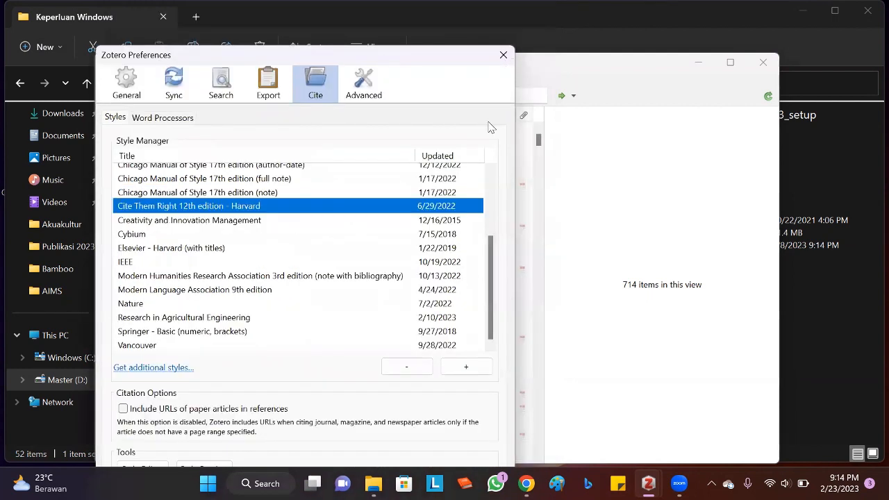
left_click(503, 55)
left_click(698, 63)
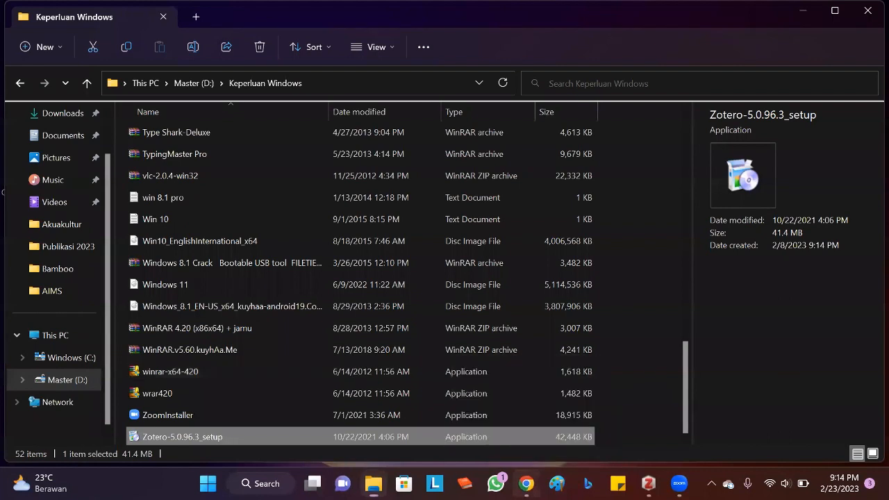
Launch Word and create a blank document
left_click(526, 483)
left_click(526, 483)
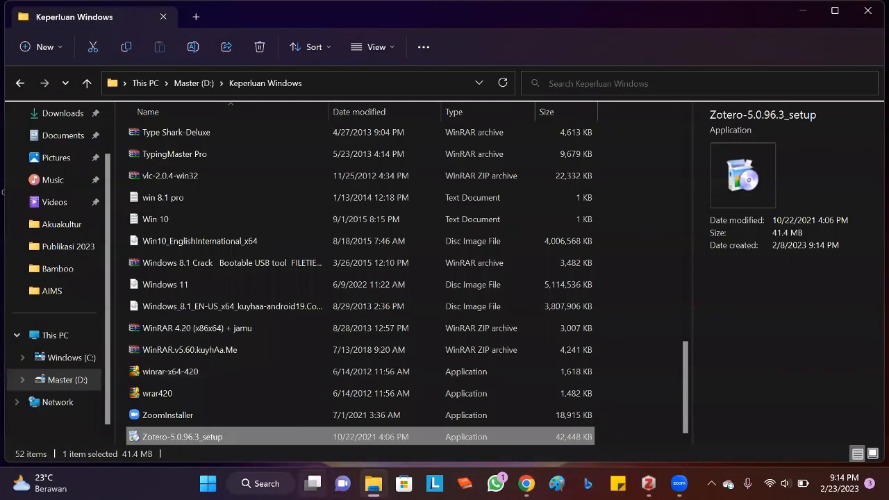
left_click(208, 483)
scroll(516, 282, "down", 1)
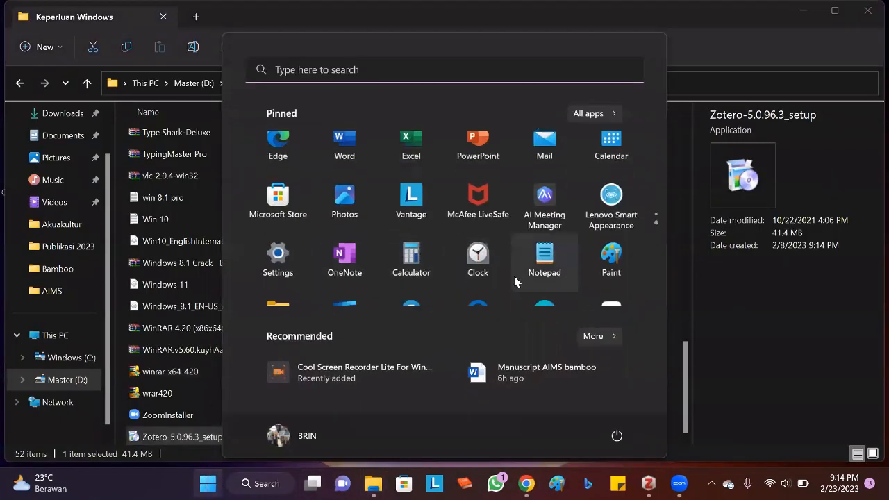
scroll(488, 284, "up", 1)
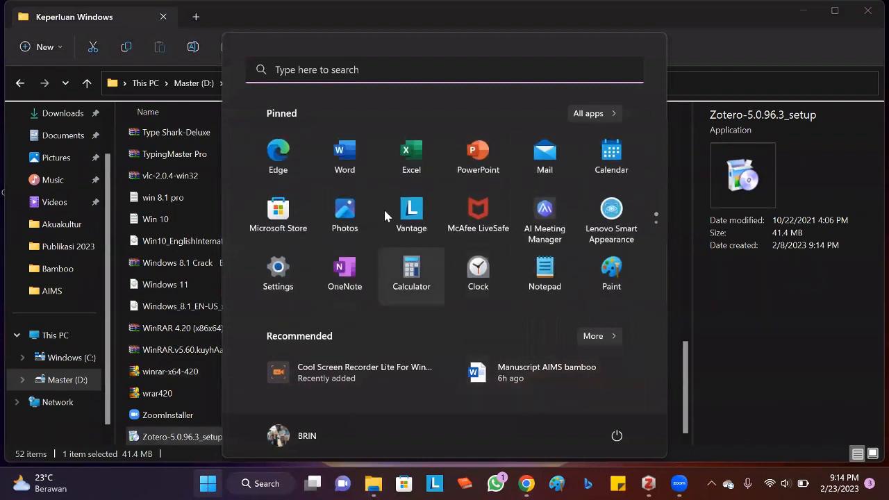
left_click(359, 155)
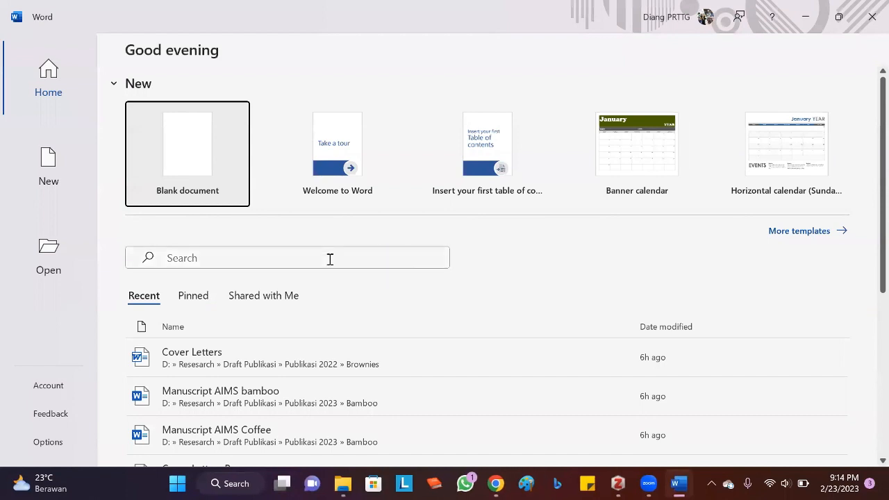
left_click(193, 192)
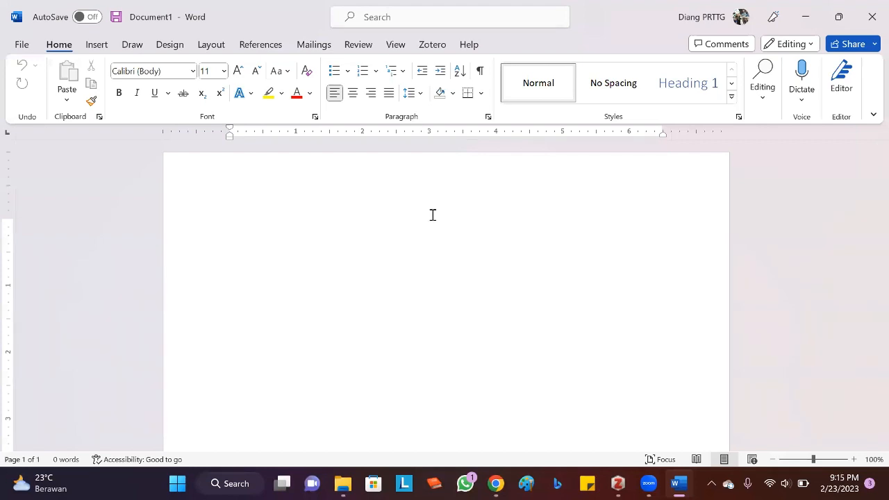
Glance at the Zotero library window, return to the blank Word document and display its Zotero citation commands
key("alt+Tab")
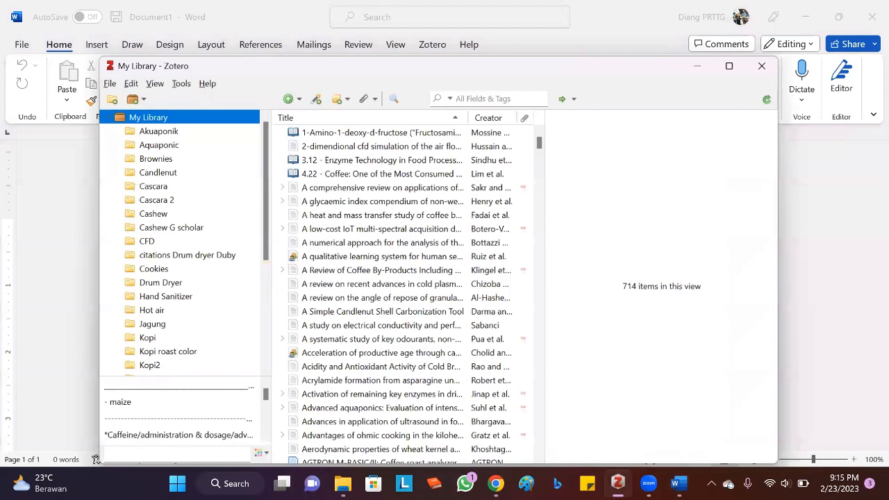
key("alt+Tab")
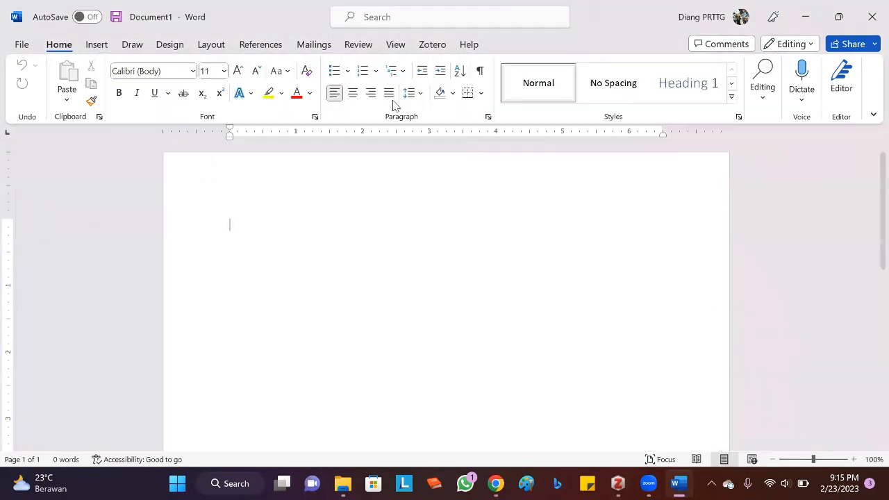
left_click(432, 49)
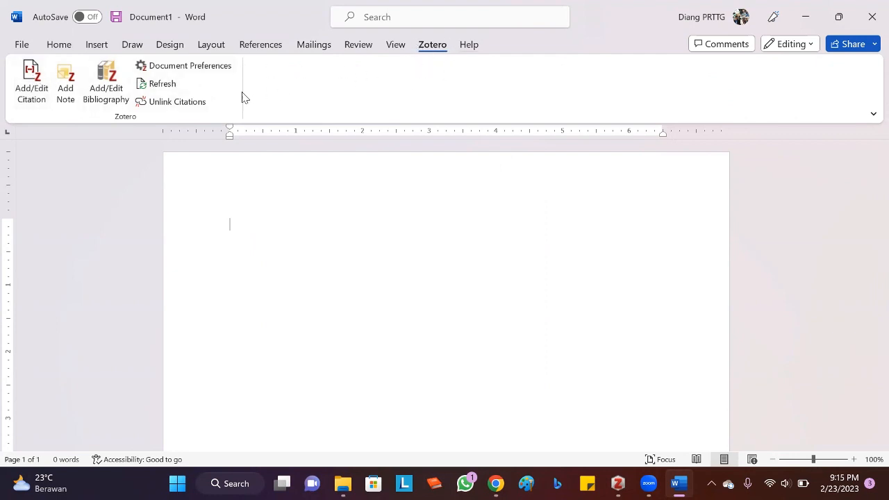
Set the document's Zotero citation style to American Psychological Association (APA) 7th edition
left_click(158, 72)
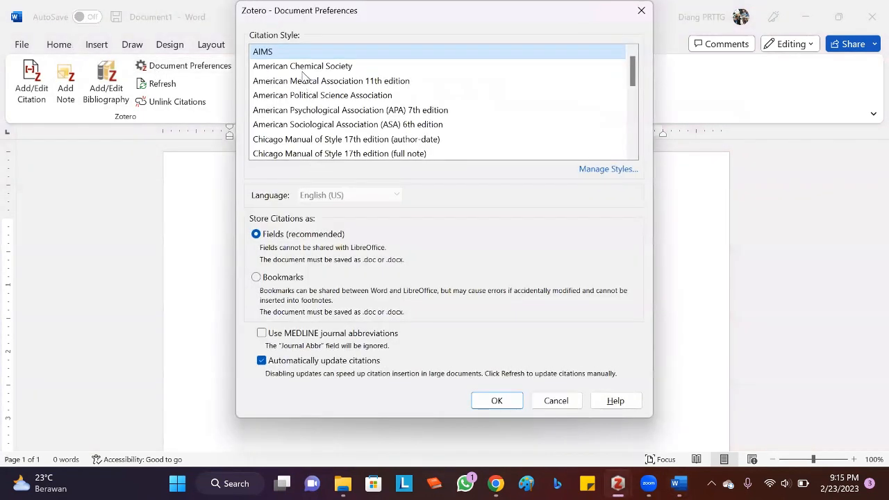
scroll(301, 111, "down", 5)
scroll(288, 141, "up", 1)
scroll(288, 141, "up", 3)
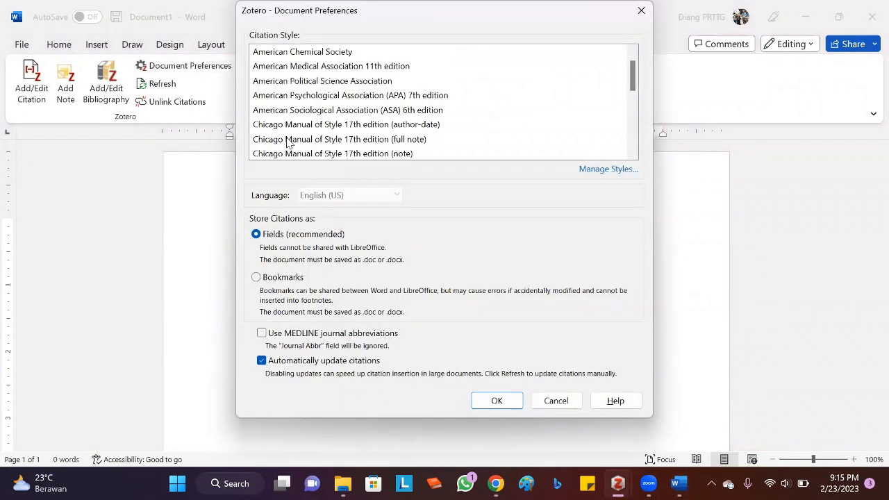
left_click(315, 97)
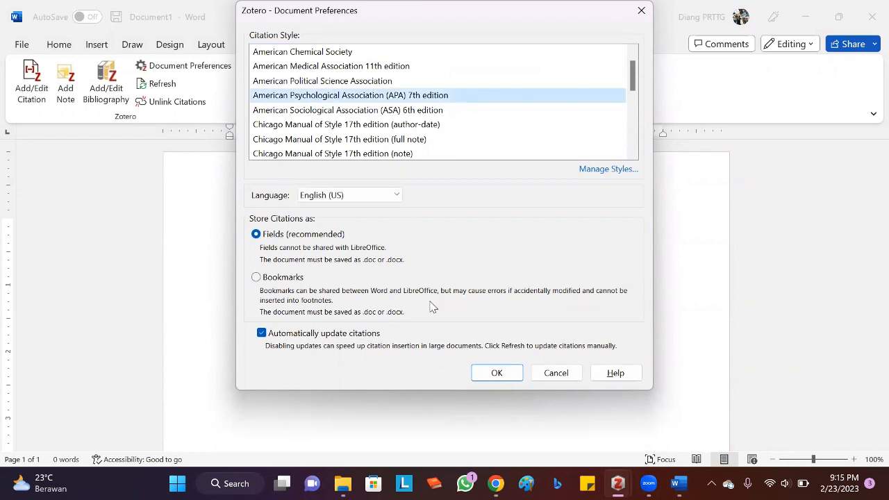
left_click(484, 375)
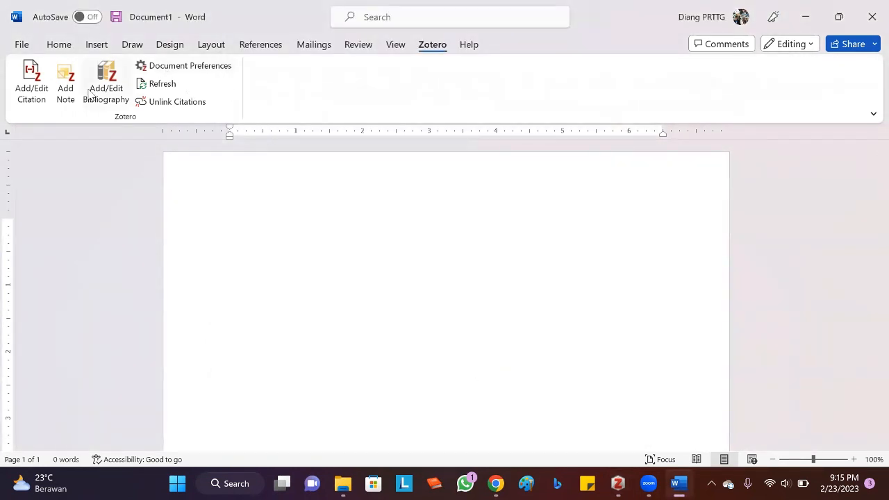
Search the library for coffee and insert a citation of "A numerical approach for the analysis of the coffee roasting process" (2012)
left_click(46, 96)
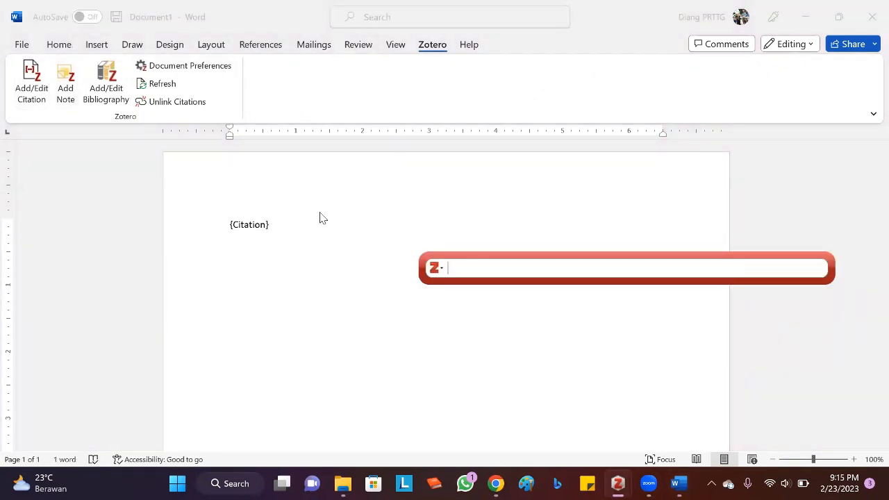
type("ffee")
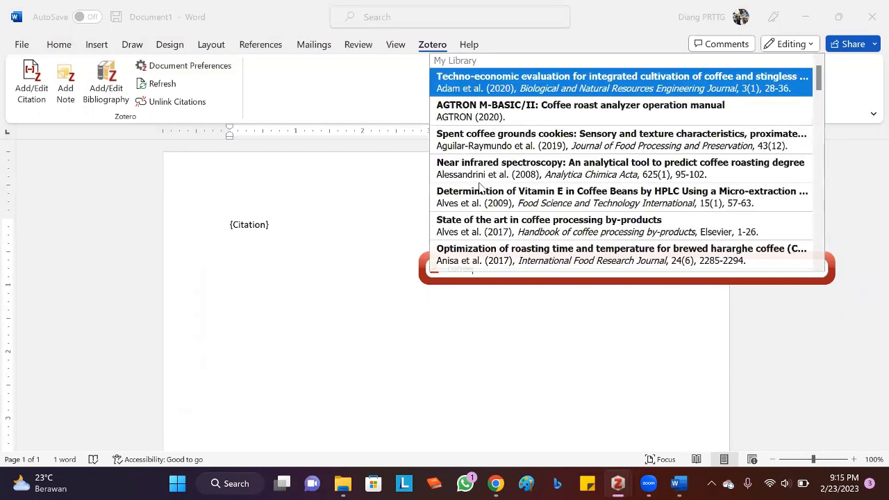
scroll(486, 182, "down", 1)
scroll(486, 182, "down", 5)
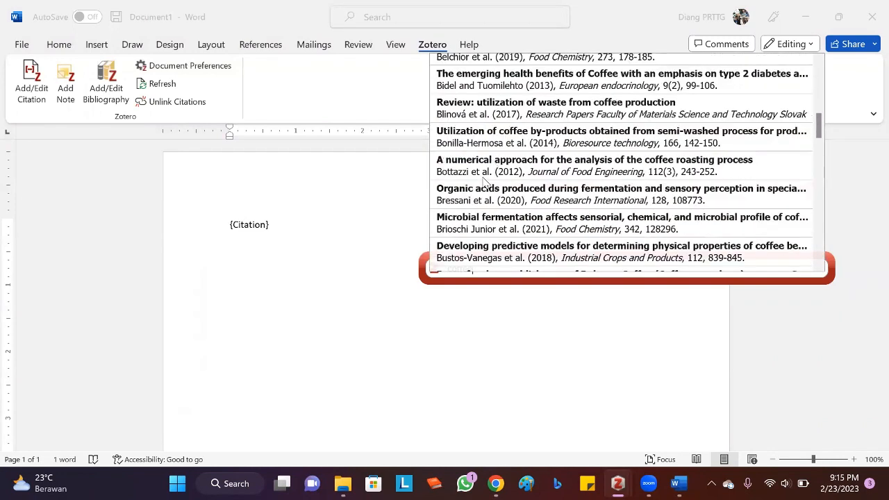
left_click(489, 174)
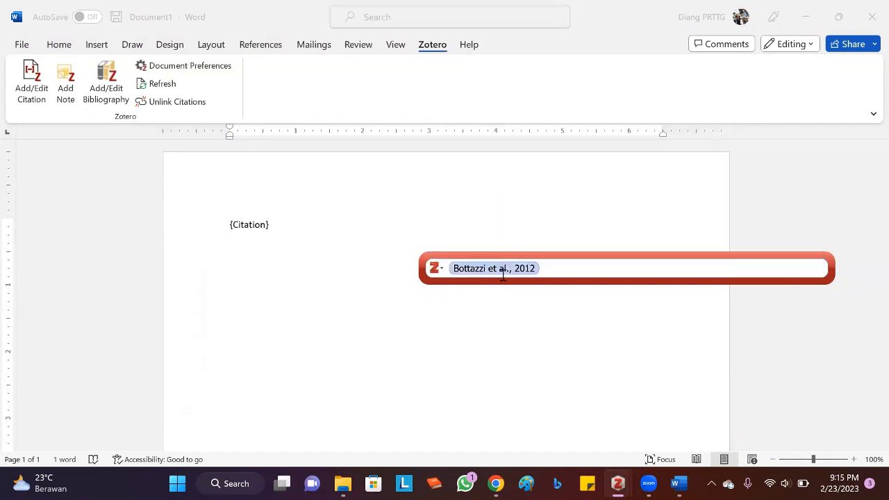
key("Return")
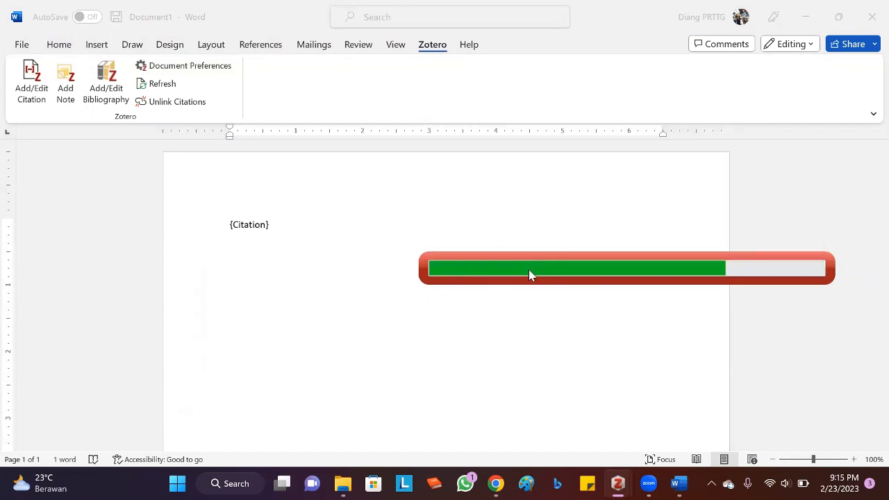
Write "Kopi adalah" on a new line below the citation, without inserting any Zotero note
key("Return")
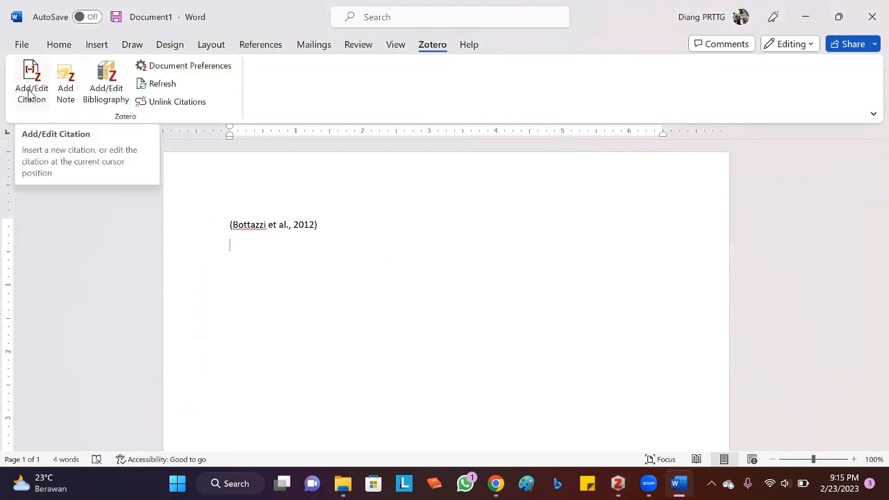
type("Kopi adalah")
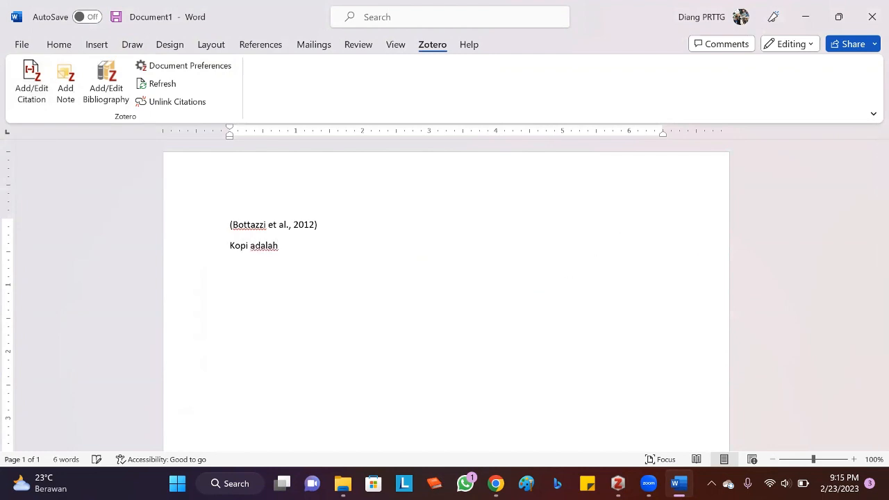
left_click(54, 94)
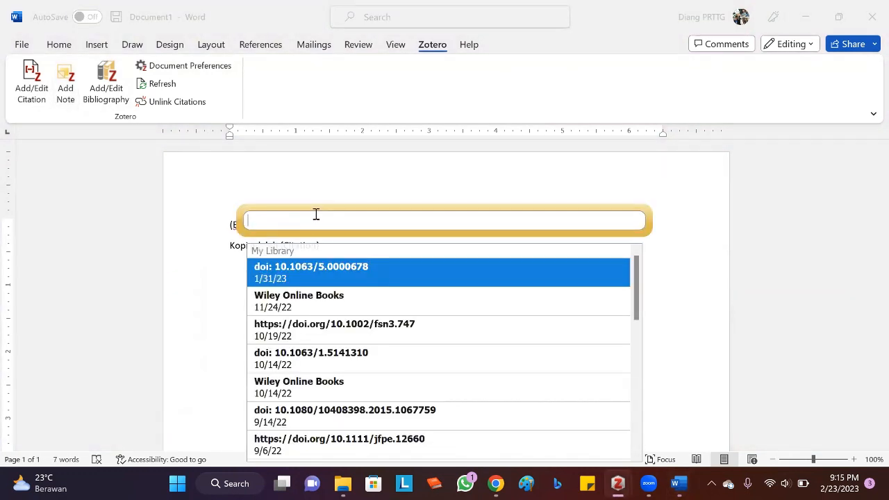
key("Escape")
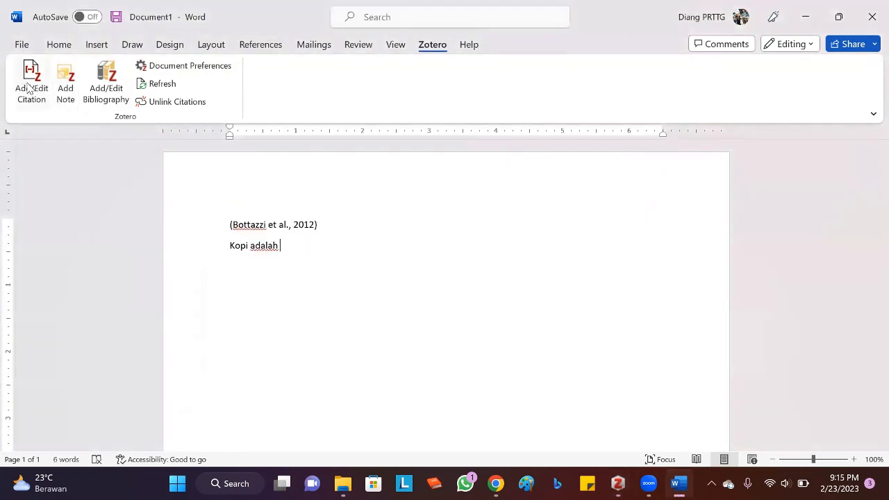
After "Kopi adalah", insert one citation combining the 2017 hararghe coffee roasting optimization article and the 2018 book "Teknologi Pengolahan Kopi Terkini"
left_click(28, 86)
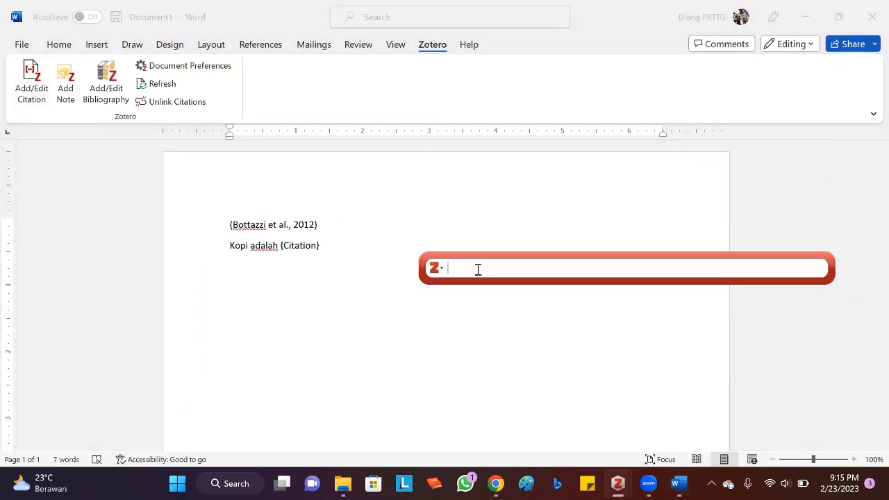
type("coffee")
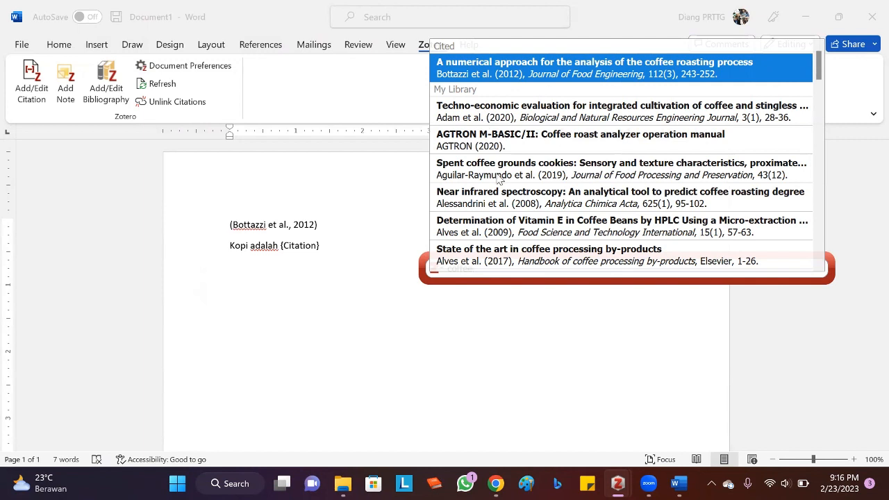
scroll(501, 212, "down", 2)
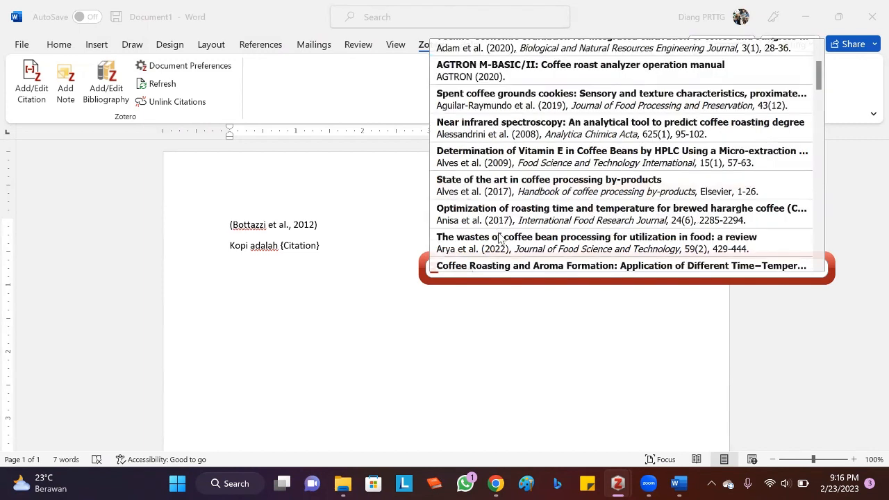
left_click(495, 216)
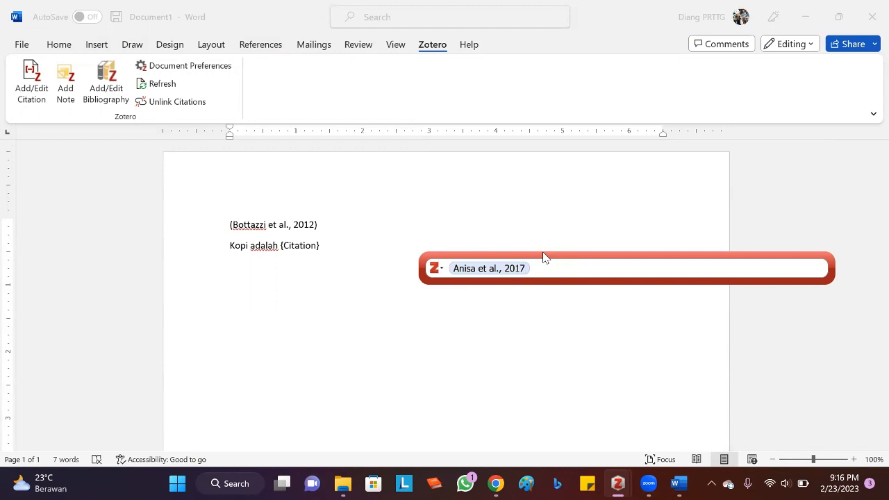
type("kopi")
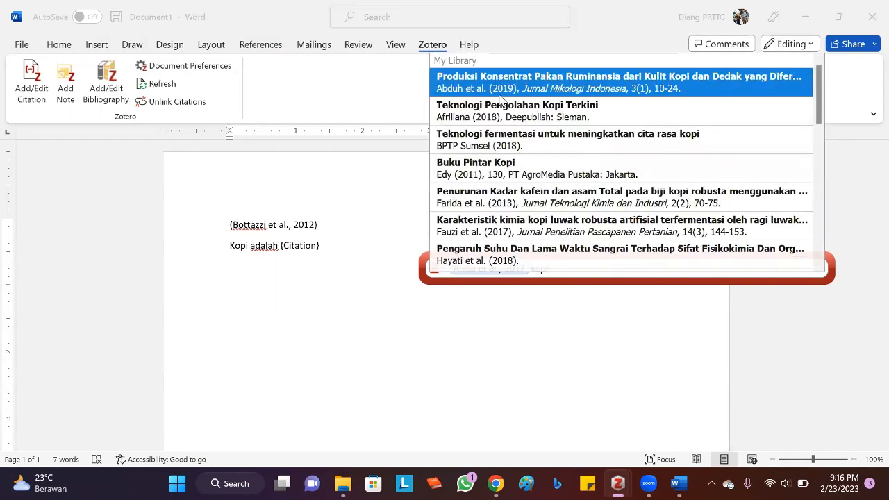
left_click(521, 109)
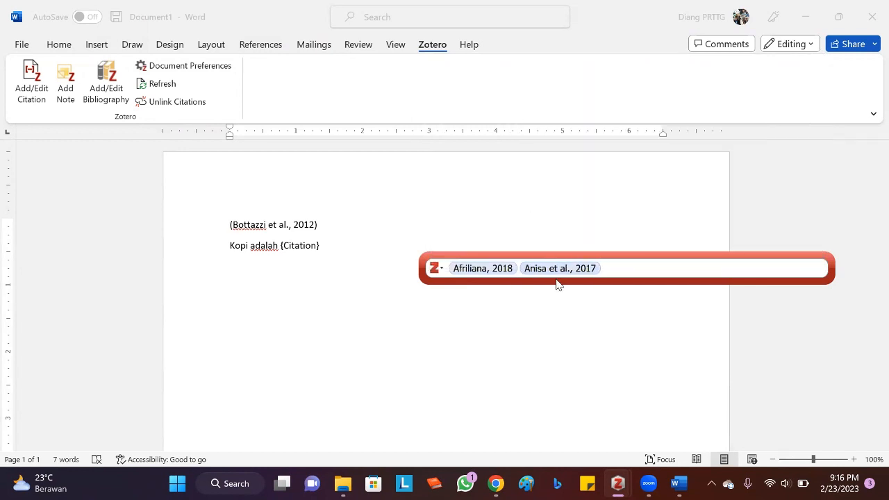
key("Return")
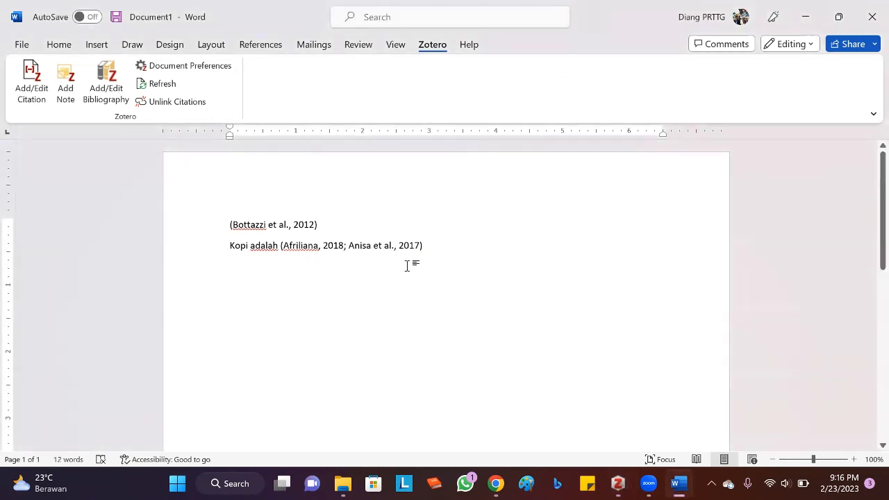
Edit the citation after "Kopi adalah" to add the 2013 article "Penurunan Kadar kafein dan asam Total pada biji kopi robusta", found by searching kopi
left_click(436, 259)
left_click(344, 248)
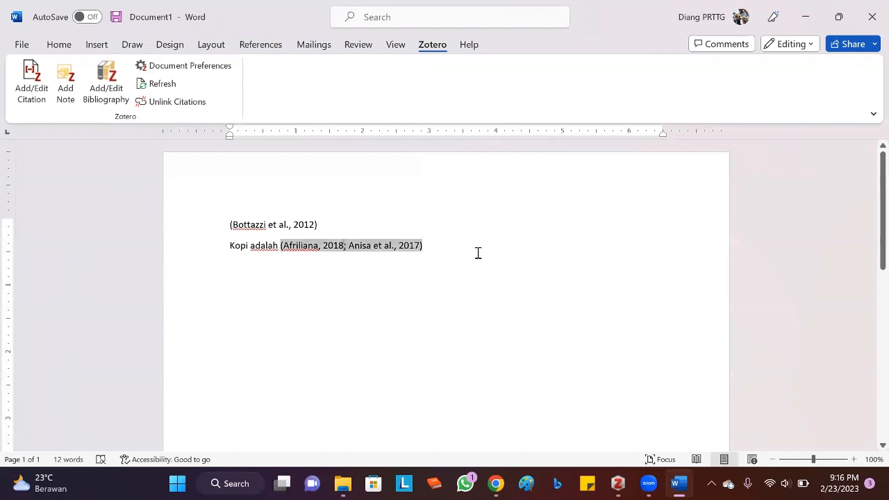
left_click(440, 246)
left_click(351, 248)
left_click(32, 85)
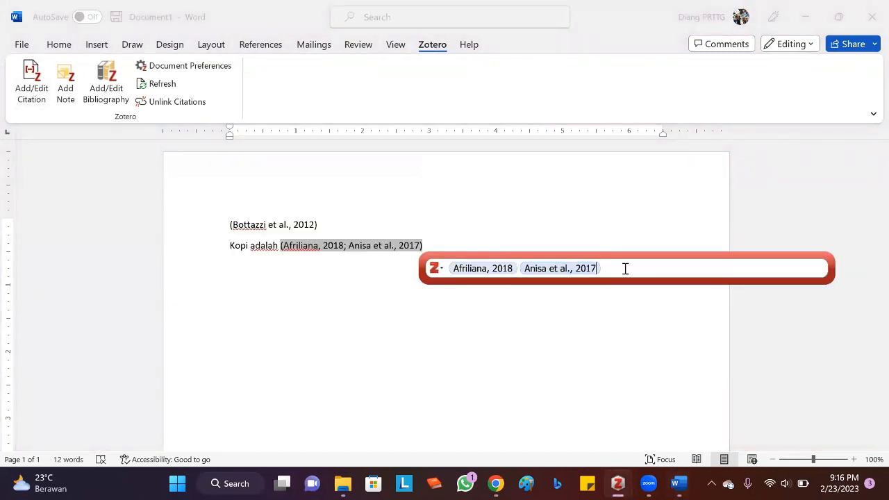
type("kopi")
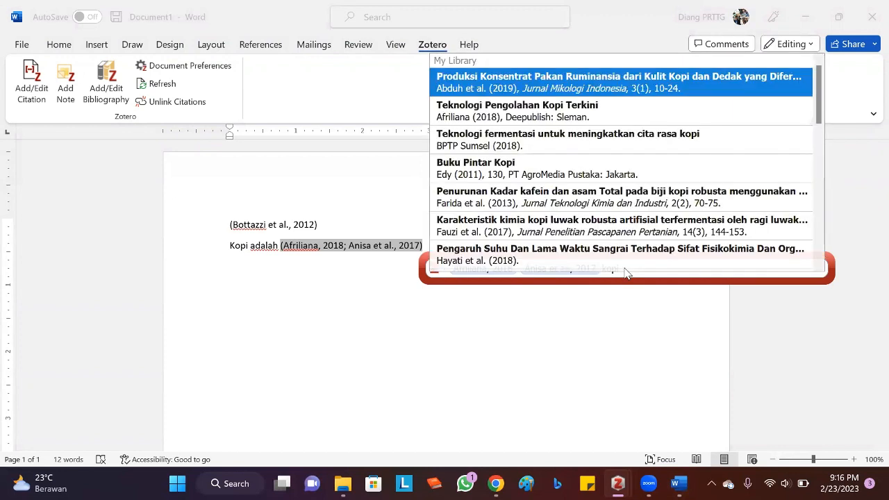
left_click(557, 197)
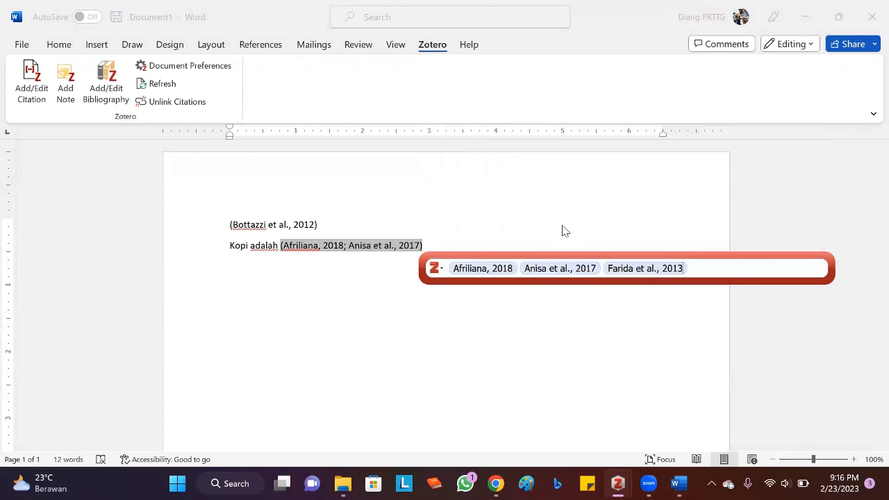
key("Return")
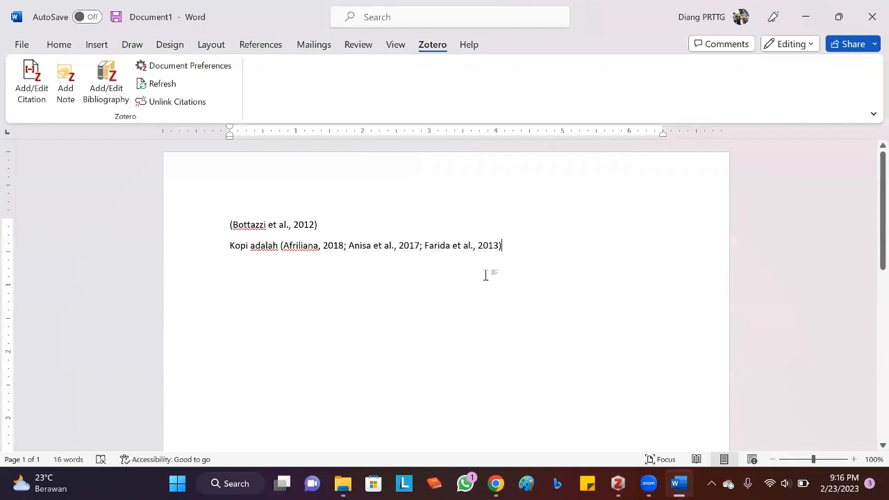
Add a "References" heading after a blank line below the text and insert the Zotero bibliography under it
left_click(512, 246)
key("Return")
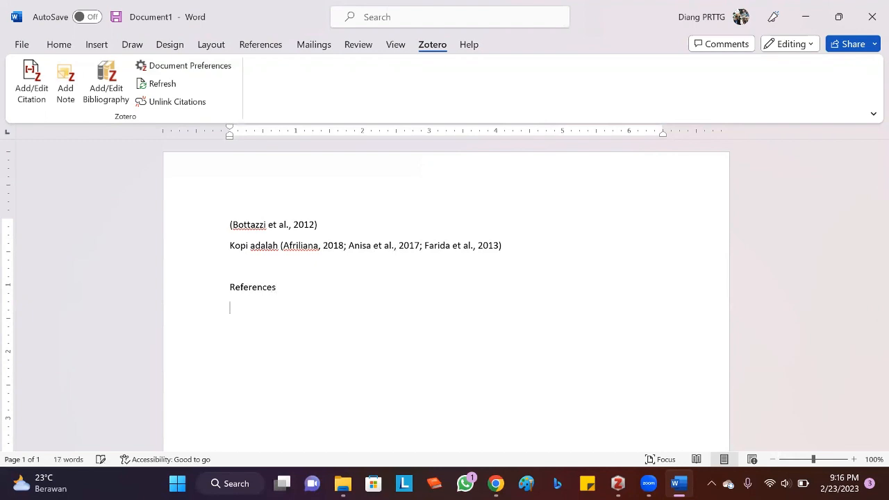
left_click(107, 87)
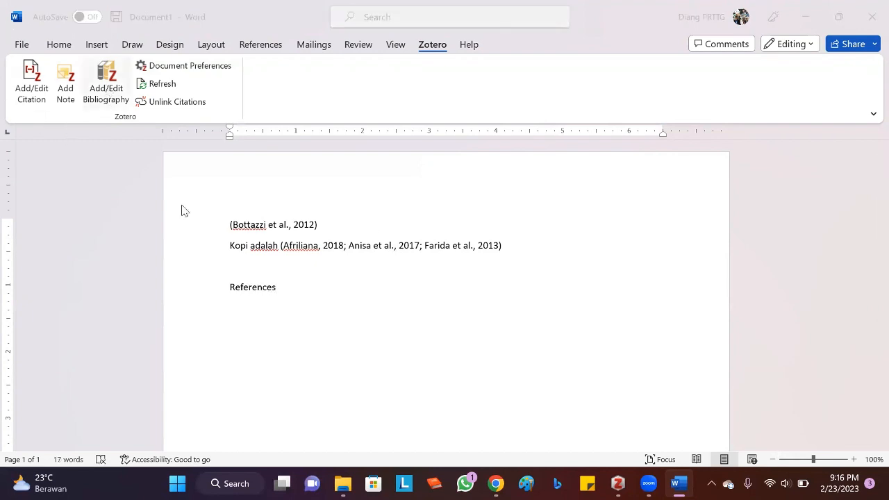
Examine the bibliography entries under the References heading from first to last
scroll(302, 274, "down", 2)
scroll(303, 276, "down", 1)
scroll(303, 275, "up", 2)
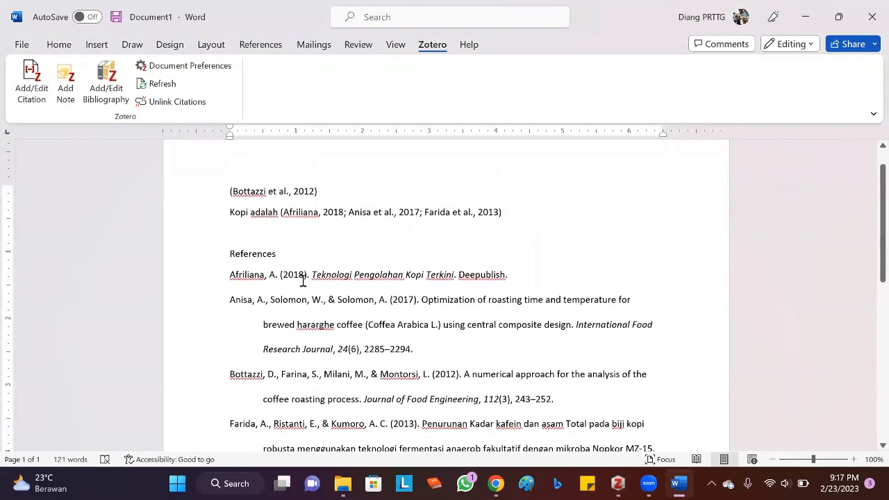
left_click(302, 281)
scroll(298, 292, "down", 2)
left_click(356, 382)
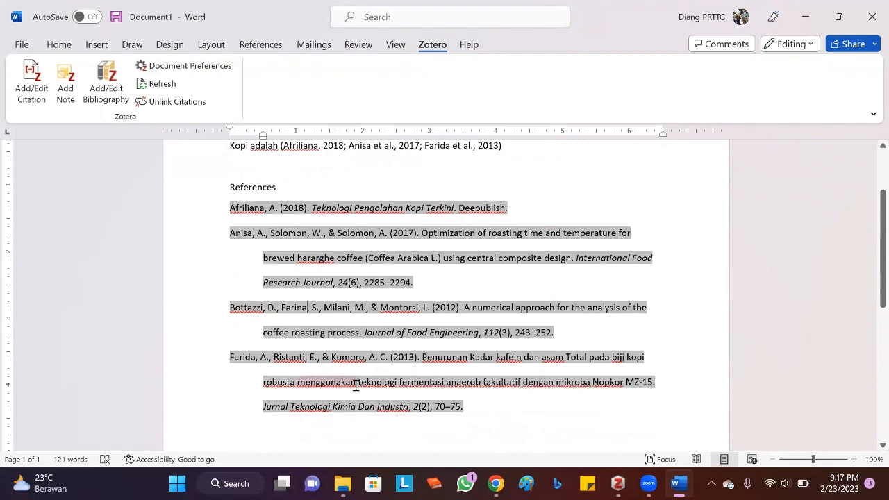
scroll(479, 278, "up", 3)
left_click(293, 272)
scroll(294, 273, "down", 4)
scroll(294, 275, "down", 3)
scroll(284, 273, "up", 6)
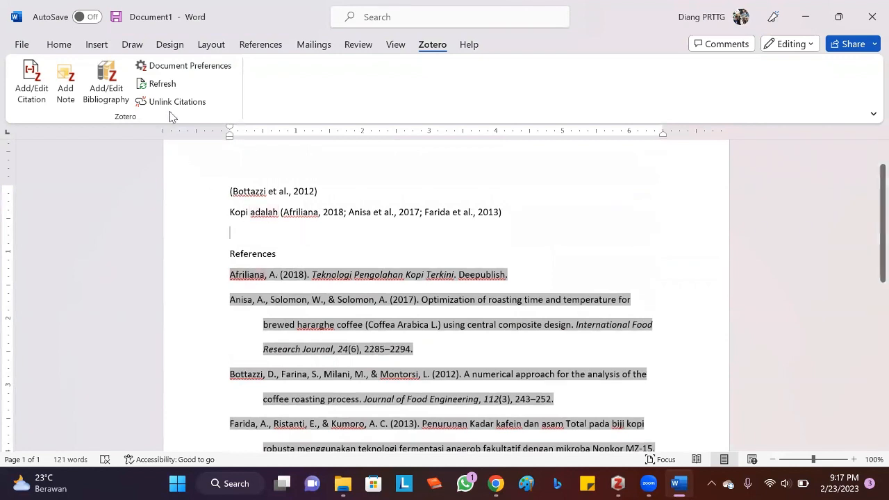
Change the document's citation style to IEEE and review the reformatted citations and bibliography
left_click(289, 192)
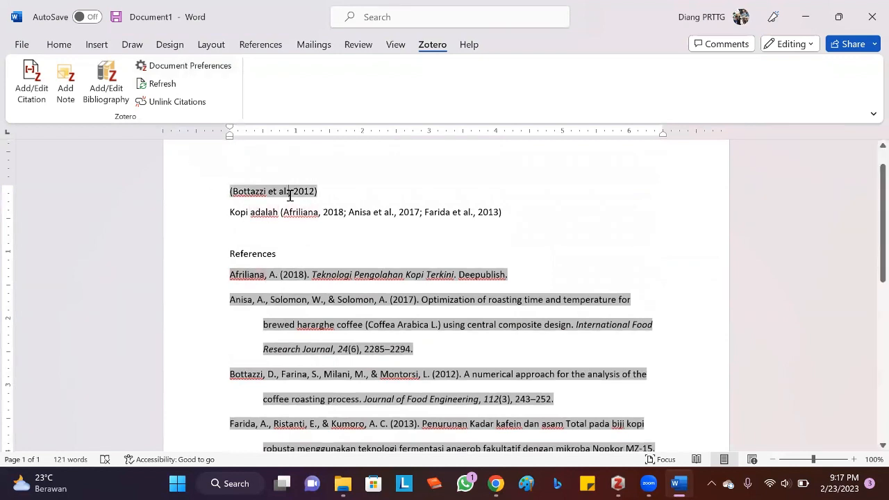
left_click(144, 65)
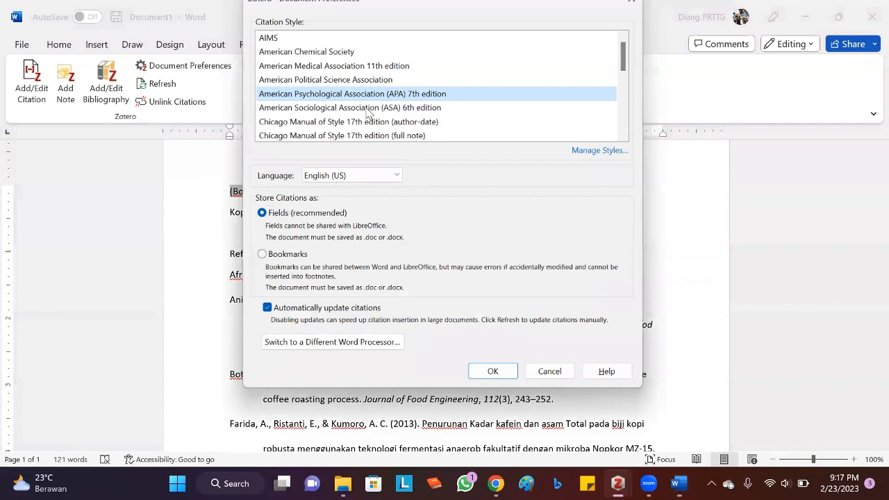
scroll(368, 115, "down", 5)
left_click(275, 46)
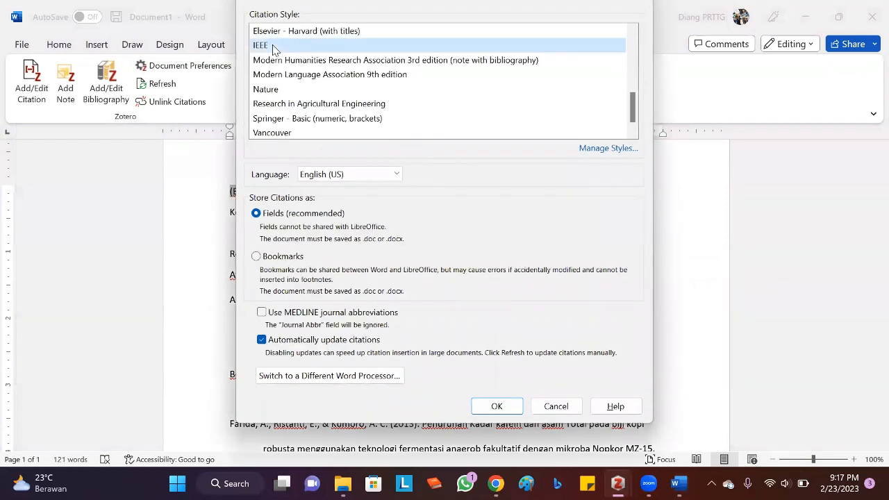
left_click(495, 407)
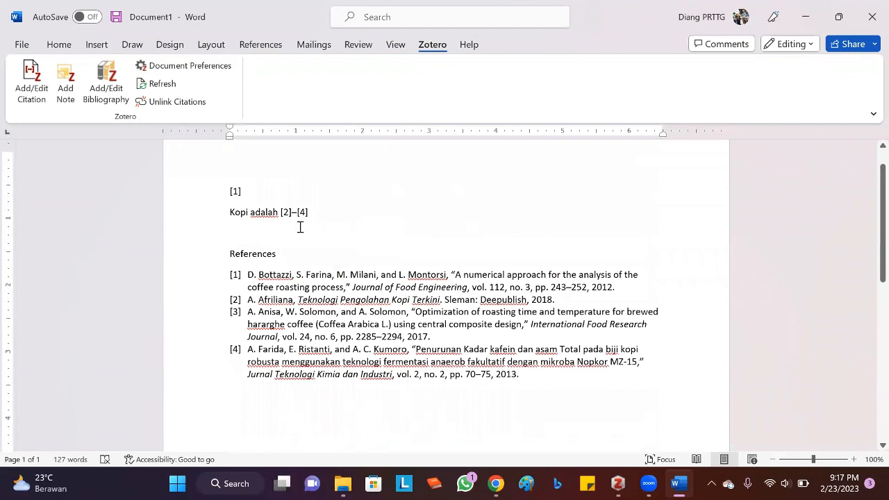
scroll(299, 229, "down", 4)
scroll(297, 264, "up", 4)
scroll(278, 243, "up", 1)
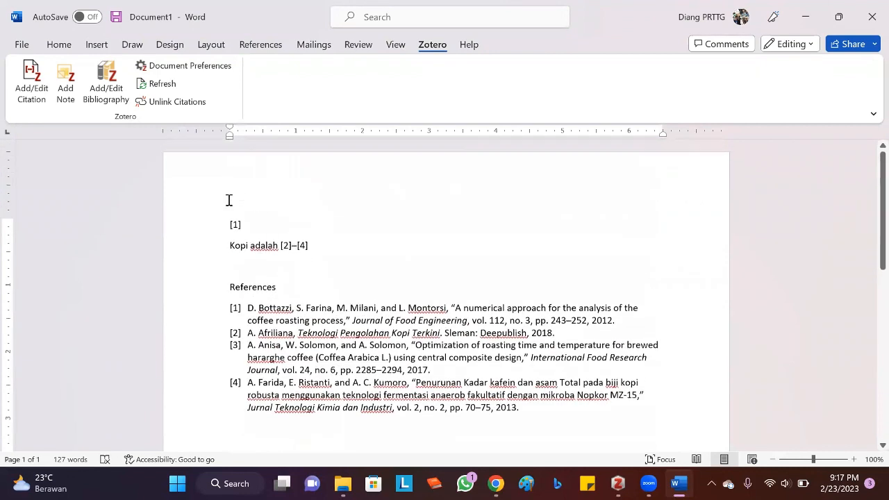
Change the document's citation style to Elsevier - Harvard (with titles) and review the reformatted citations and bibliography
left_click(175, 67)
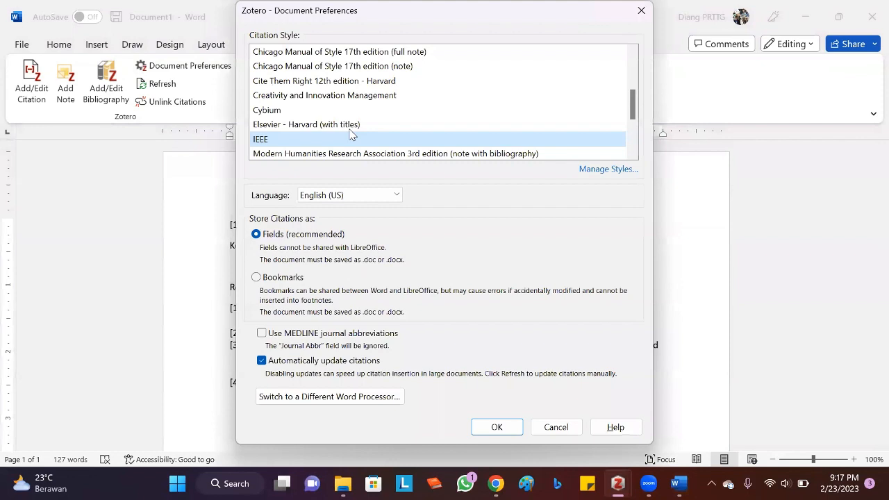
scroll(340, 119, "up", 2)
scroll(343, 136, "down", 3)
scroll(295, 122, "up", 2)
scroll(295, 118, "down", 3)
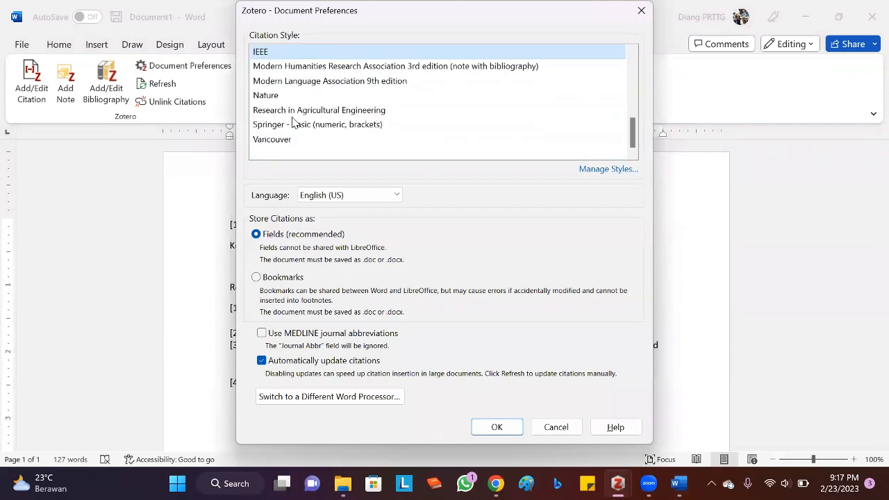
scroll(293, 125, "up", 2)
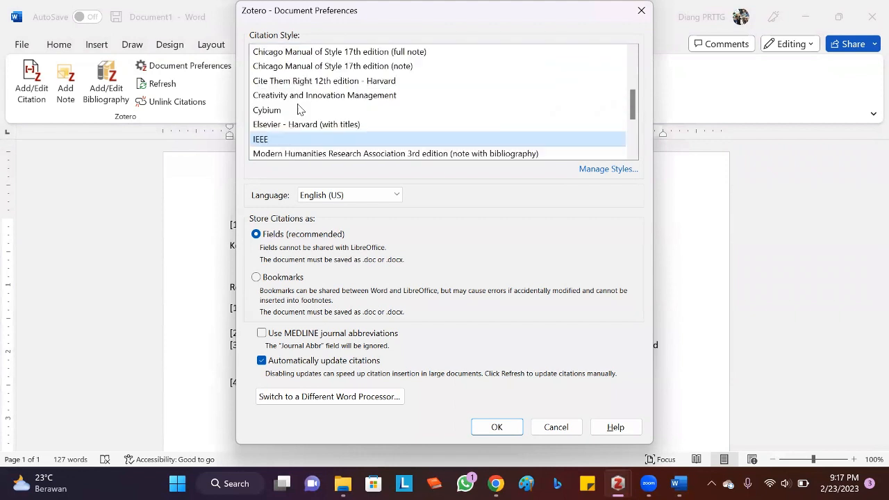
left_click(276, 128)
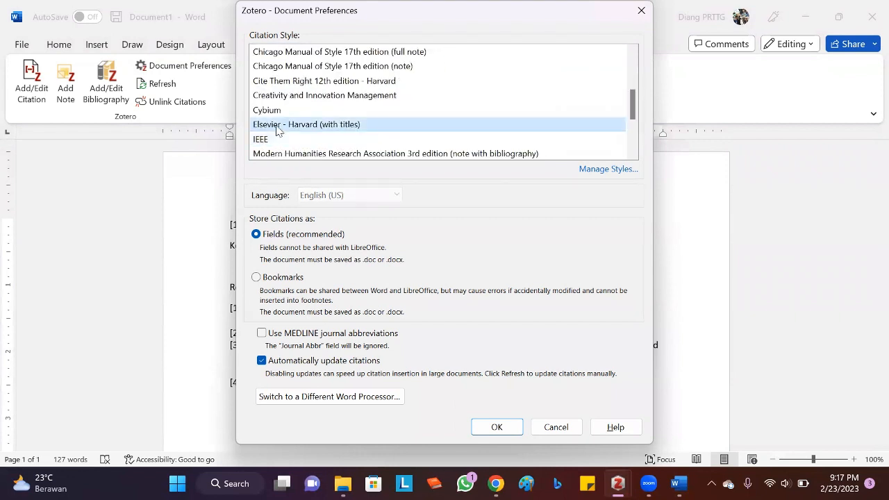
left_click(496, 425)
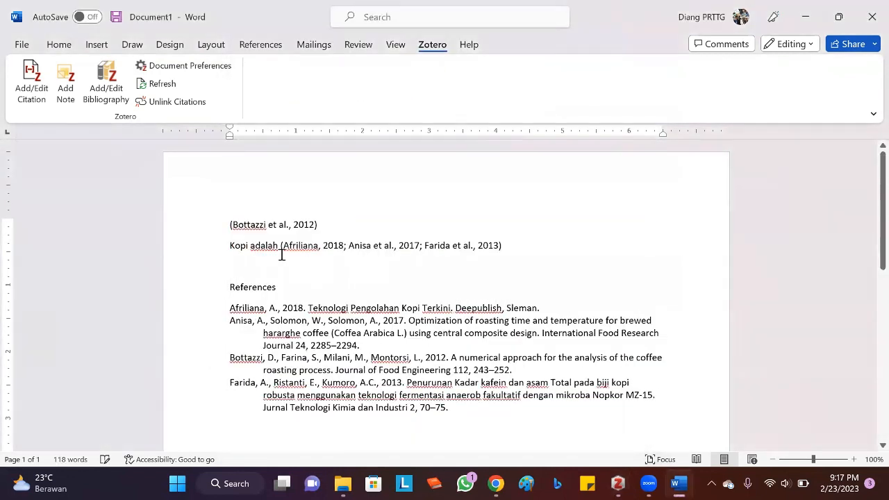
right_click(262, 252)
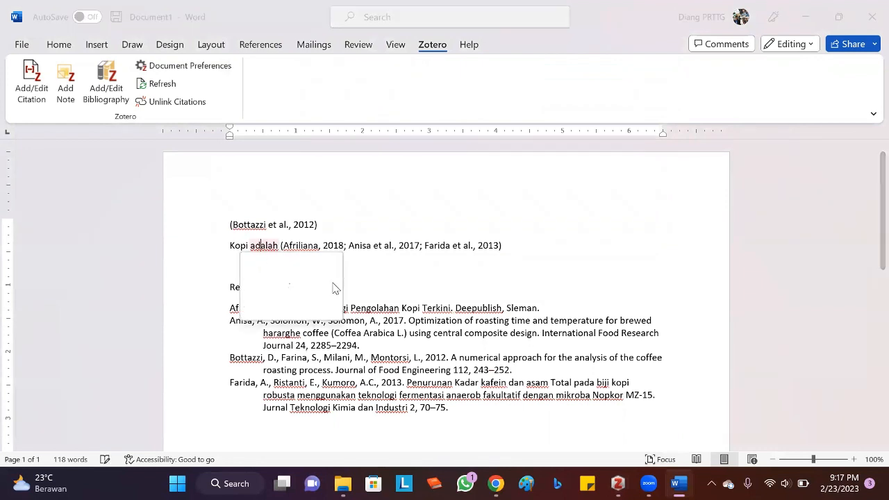
left_click(423, 275)
scroll(380, 257, "down", 4)
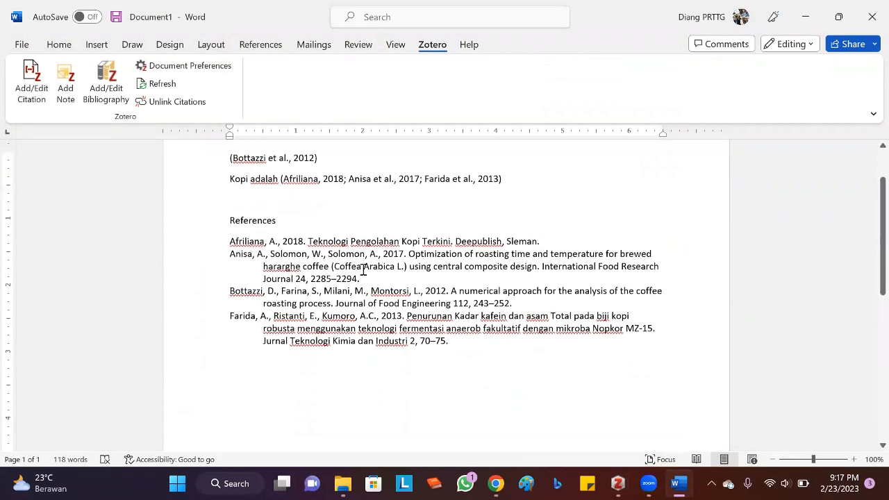
scroll(396, 312, "up", 3)
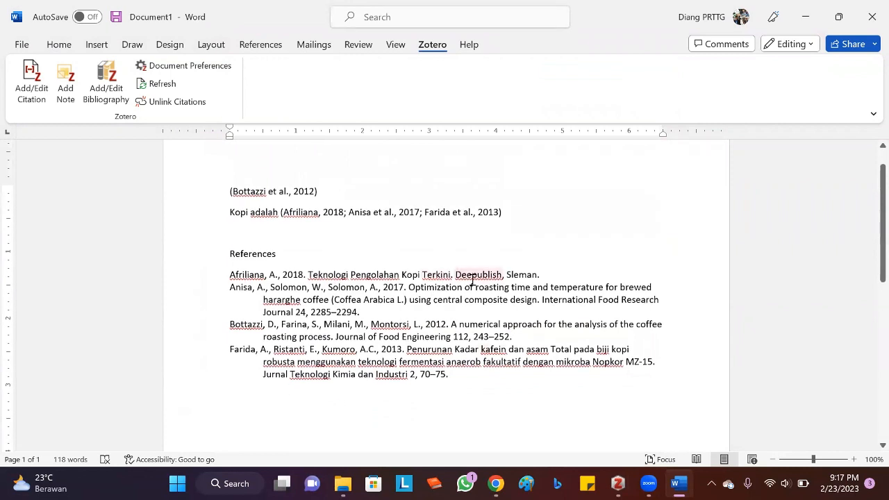
Switch from Word to the Zotero desktop app and look through the collections in My Library
left_click(804, 17)
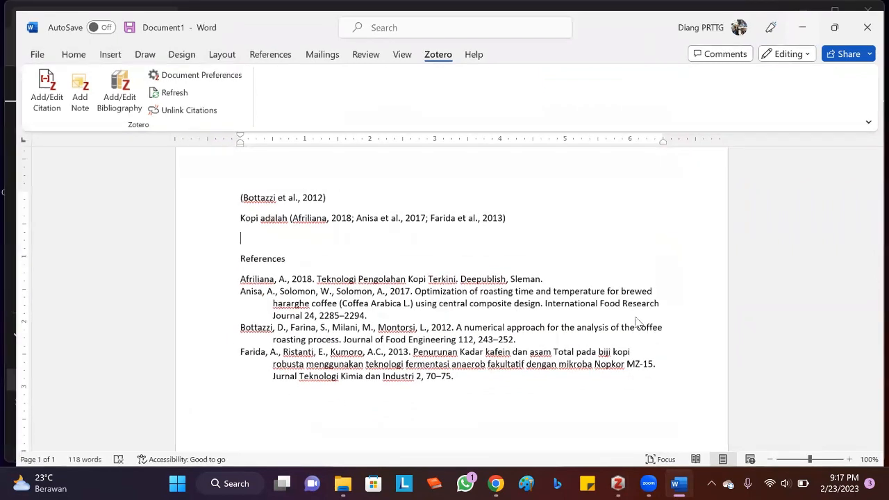
left_click(618, 483)
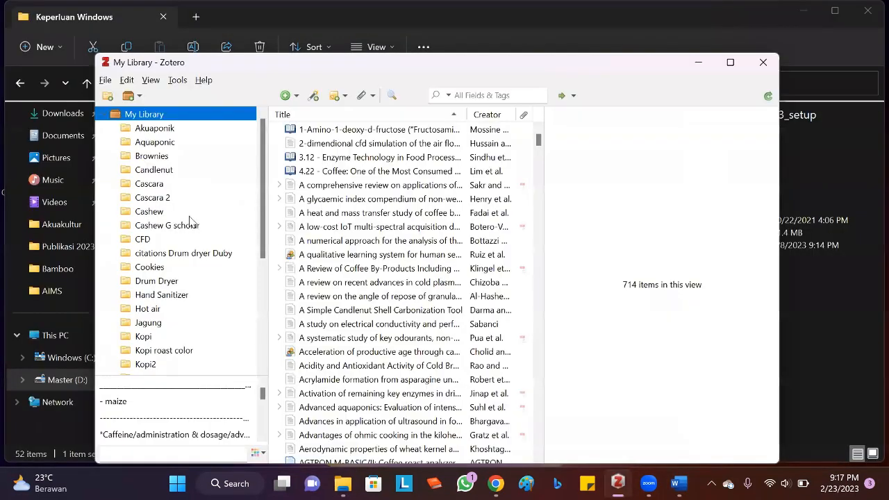
scroll(189, 221, "down", 5)
scroll(155, 282, "up", 5)
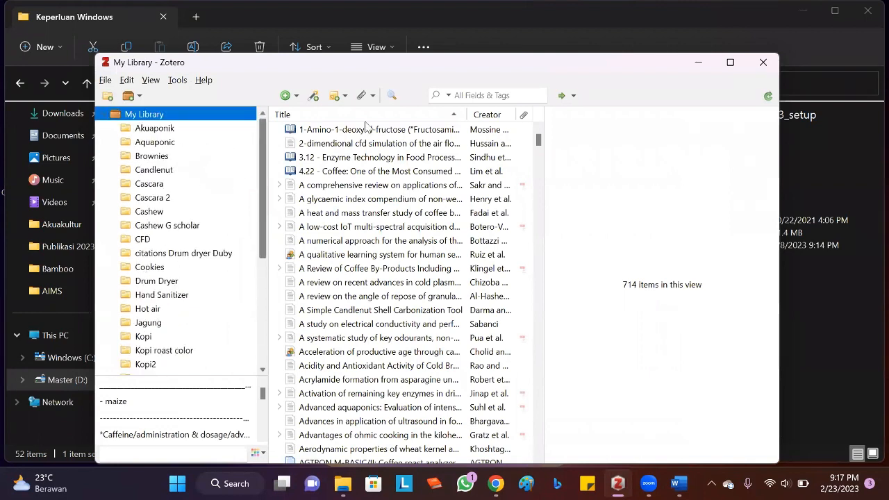
left_click_drag(402, 62, 350, 45)
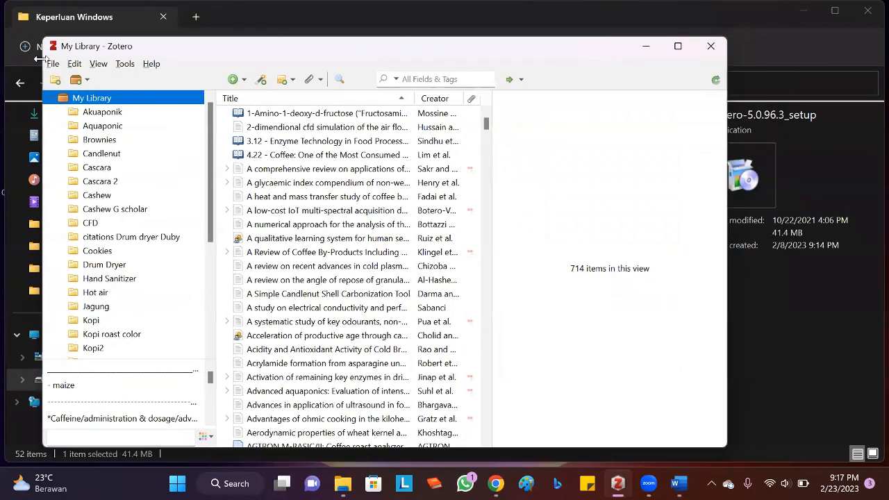
Examine the data and file syncing settings in Zotero's preferences, then leave them without saving changes
left_click(73, 63)
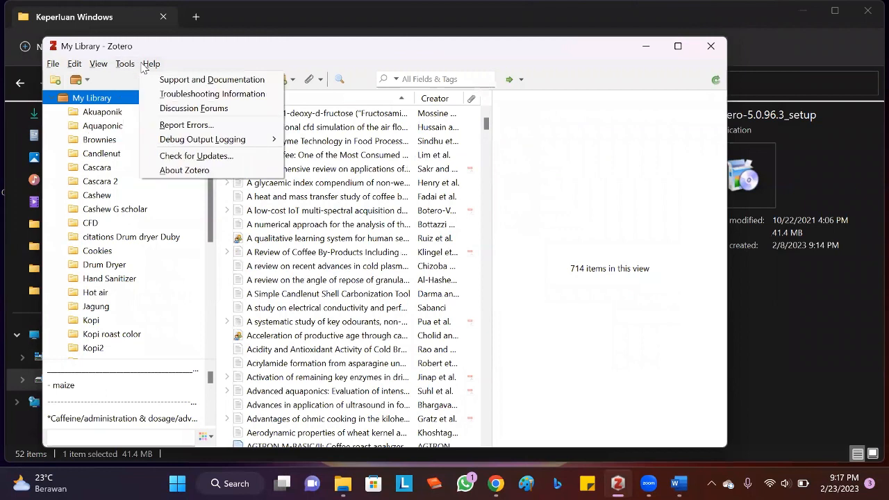
left_click(74, 63)
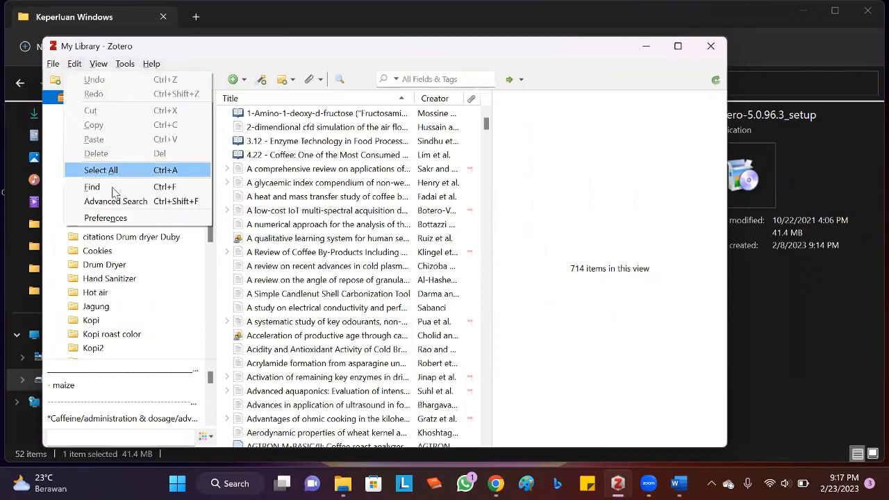
left_click(105, 218)
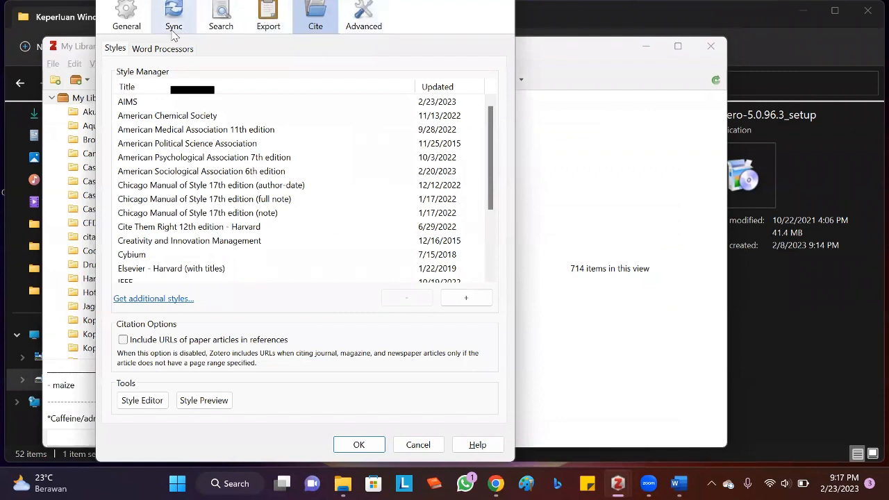
left_click(174, 35)
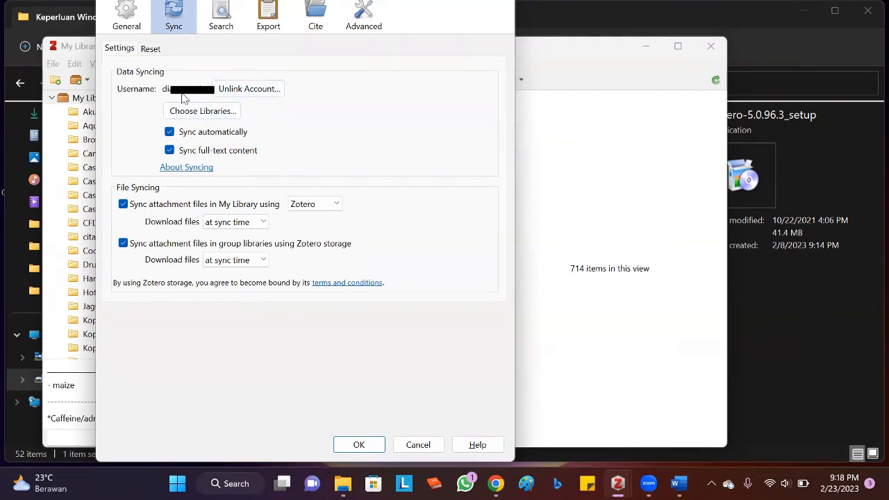
left_click(408, 448)
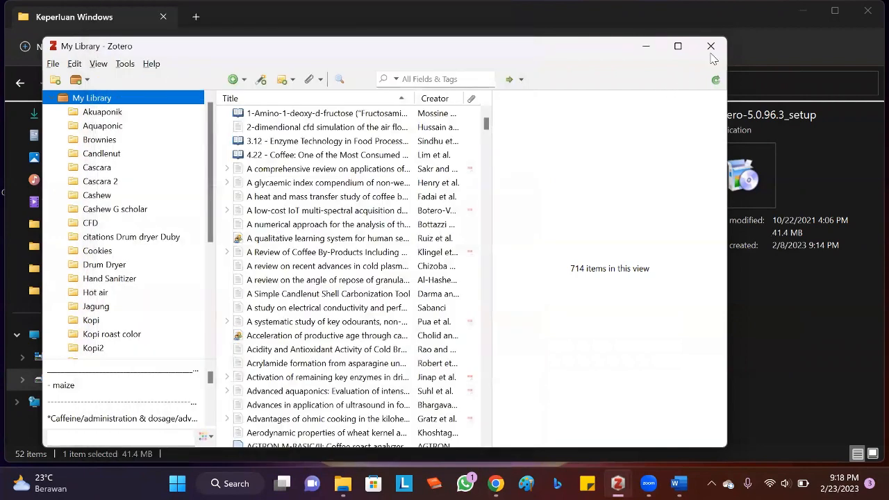
Switch to the Zotero website in Chrome, open the account's profile and Web Library, and look through its collection list
left_click(711, 53)
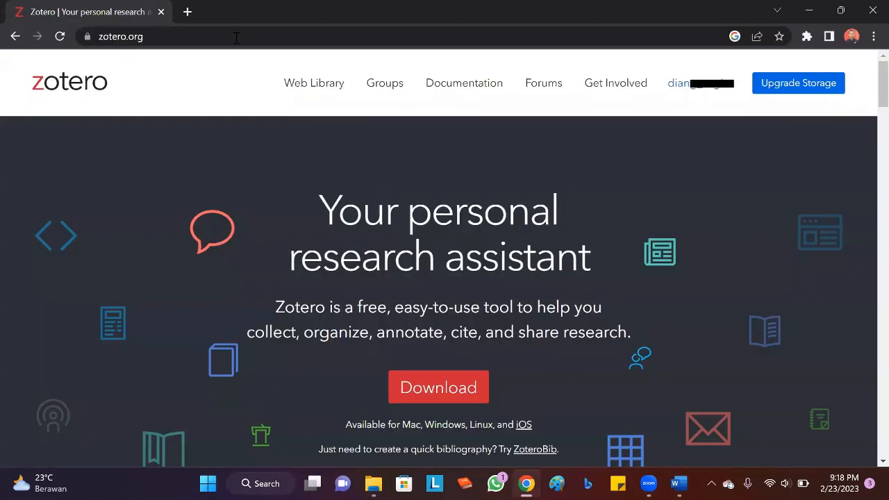
left_click(706, 88)
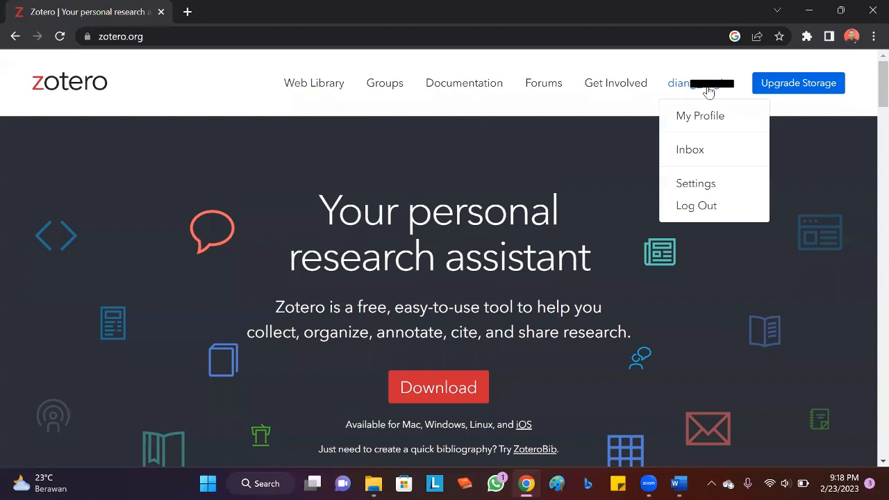
left_click(687, 116)
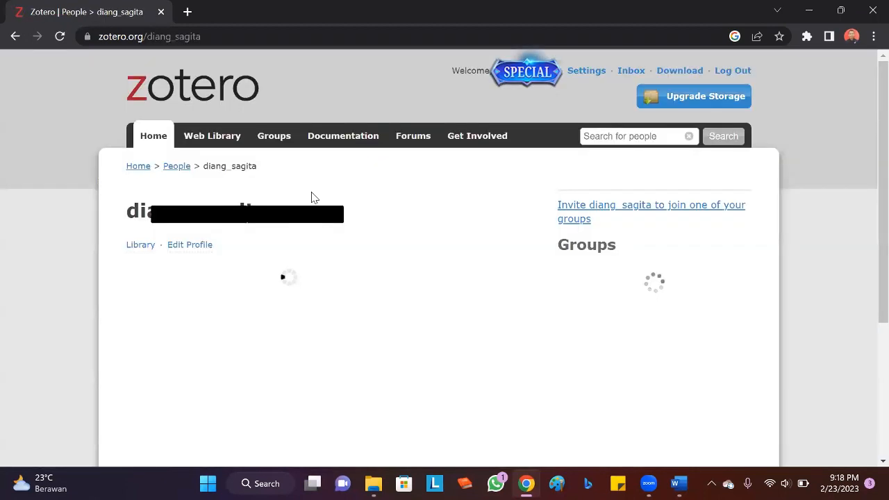
left_click(214, 141)
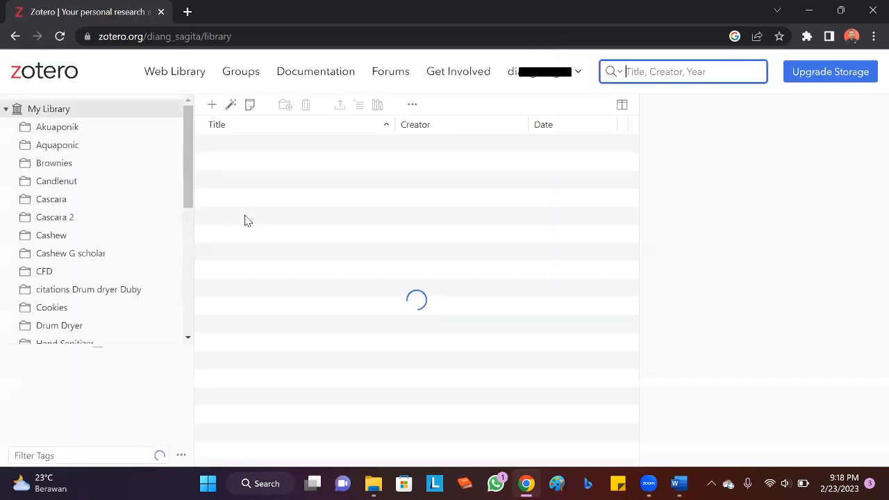
scroll(88, 175, "down", 5)
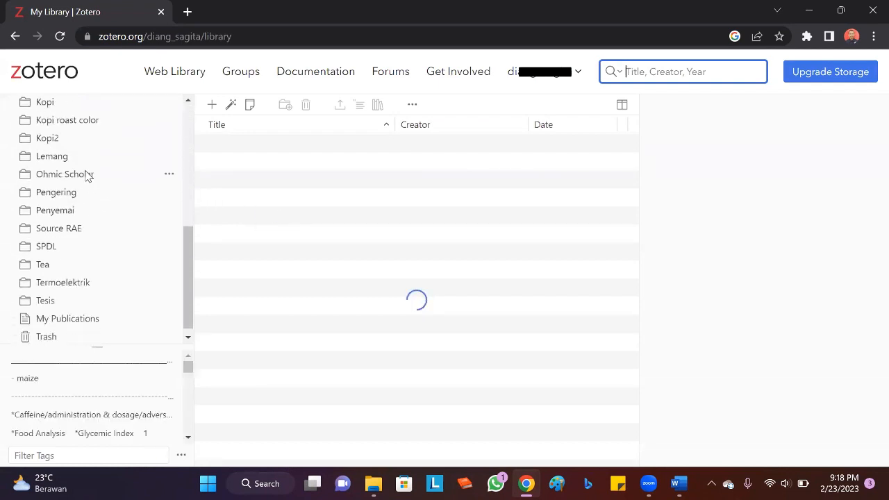
scroll(66, 229, "up", 6)
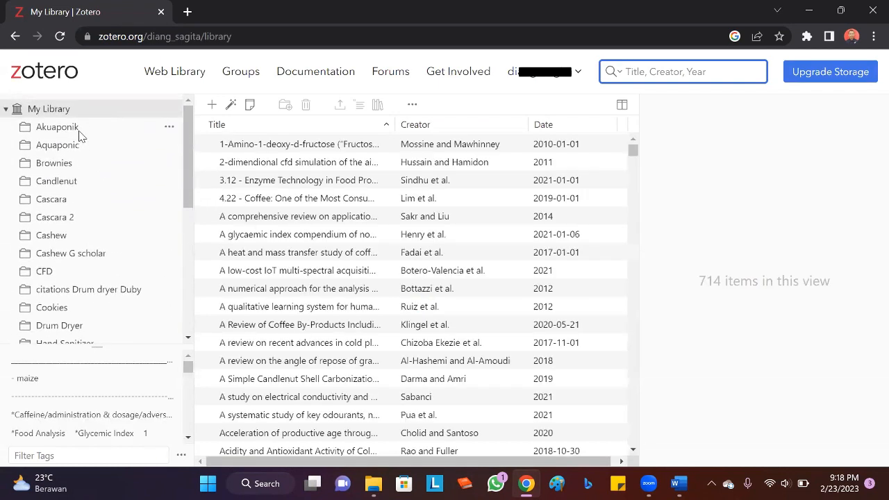
View the Akuaponik, Aquaponic, Brownies and Hot air collections in the web library one after another
left_click(78, 131)
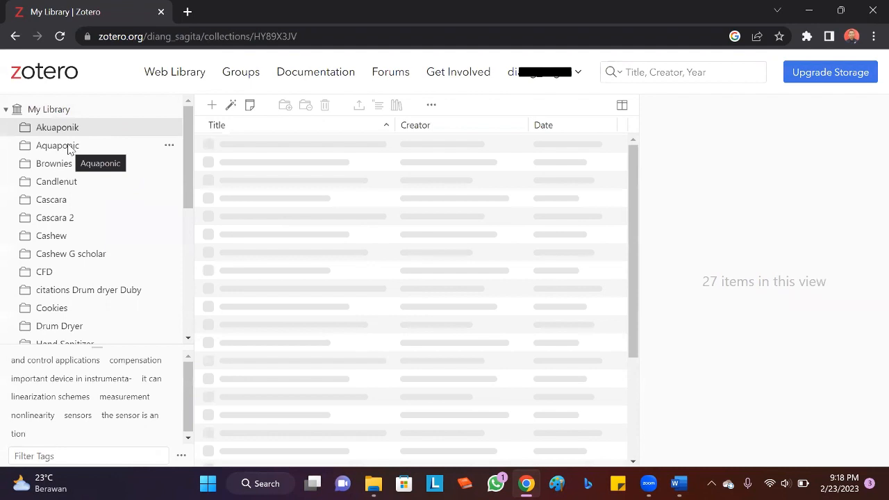
left_click(68, 147)
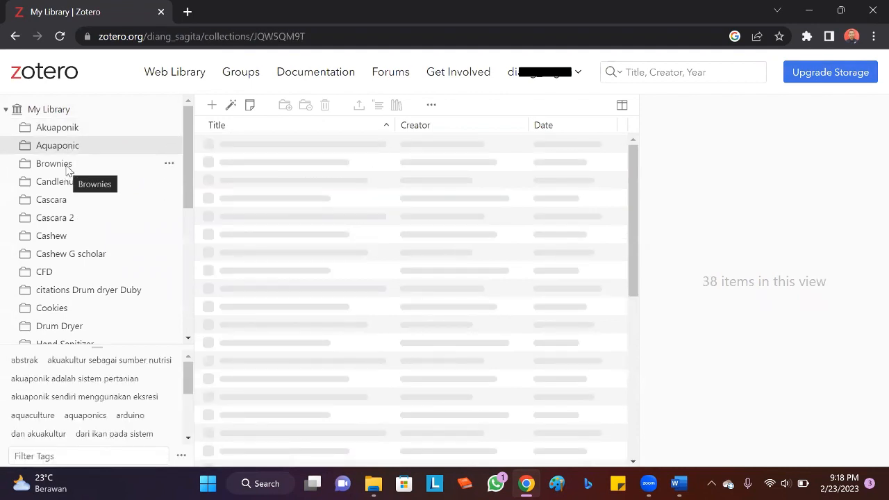
left_click(67, 167)
scroll(80, 214, "down", 2)
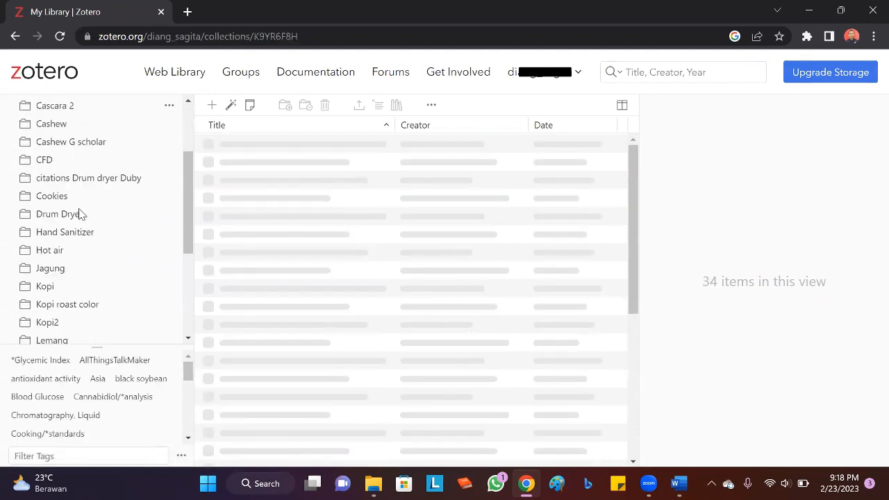
left_click(76, 228)
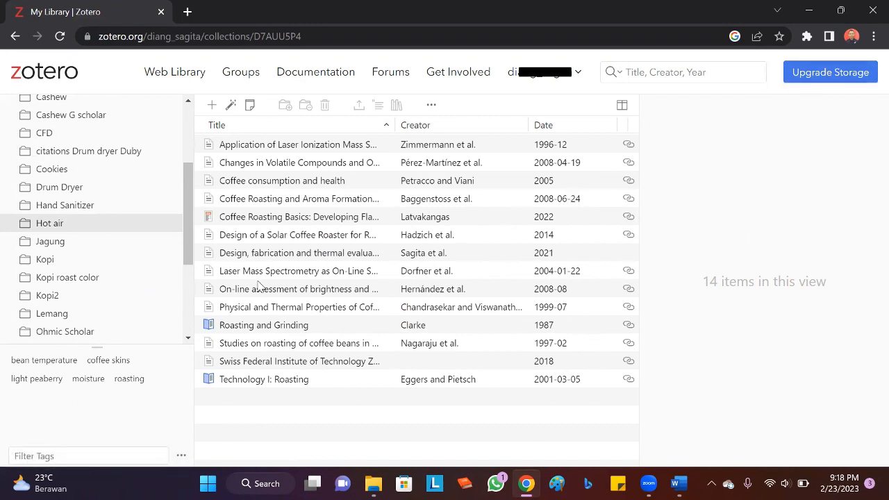
left_click(310, 179)
Browse the Kopi collection's items and view the details of "Ohmic heating of pomegranate juice"
left_click(98, 258)
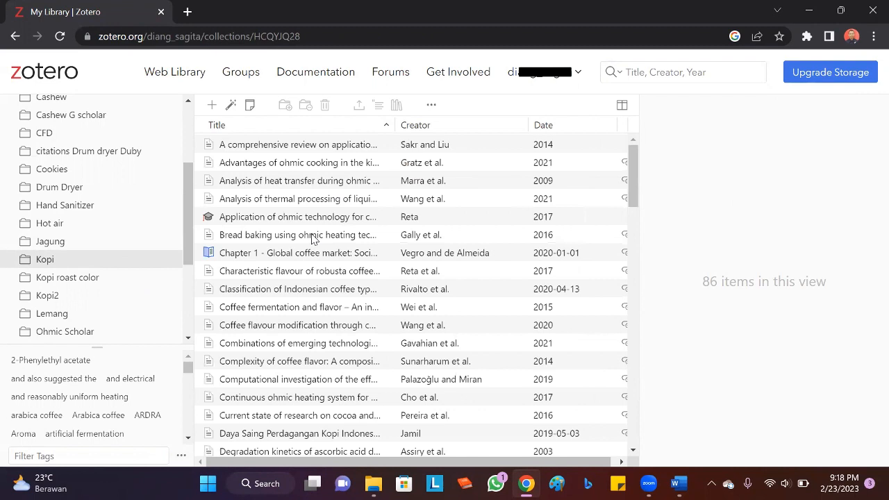
scroll(310, 250, "down", 7)
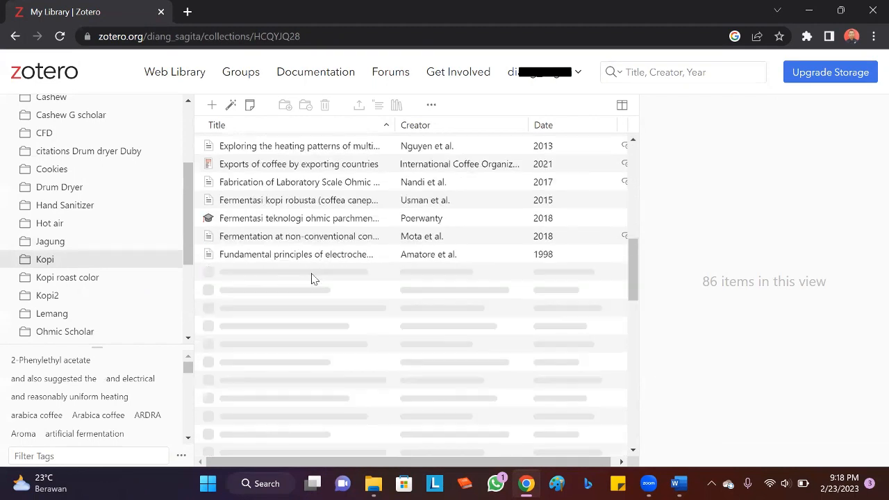
left_click(322, 255)
scroll(323, 285, "down", 6)
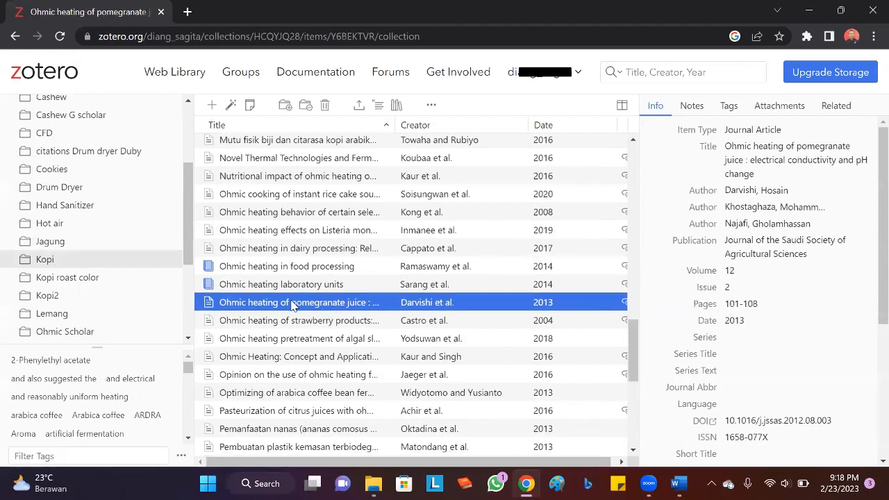
scroll(359, 319, "down", 5)
scroll(323, 340, "up", 10)
scroll(328, 334, "up", 5)
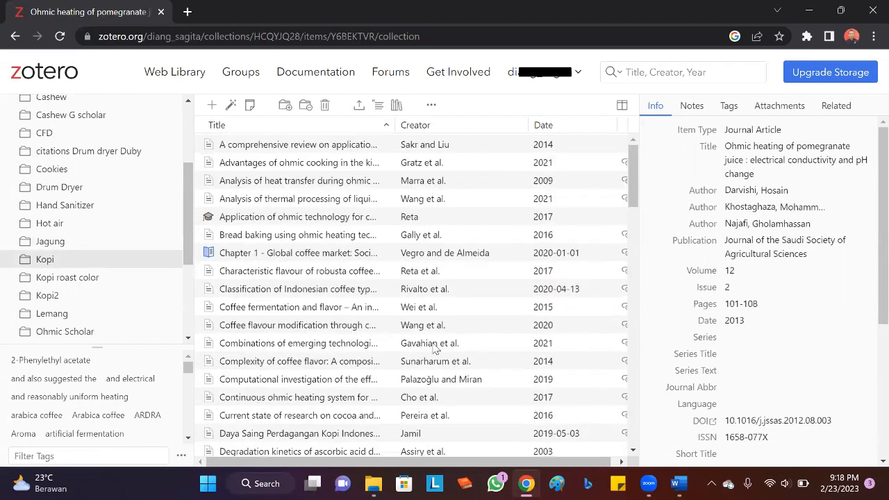
Bring the item list's link column into view and view the details of "Coffee fermentation and flavor" in the Kopi collection
scroll(486, 462, "right", 1)
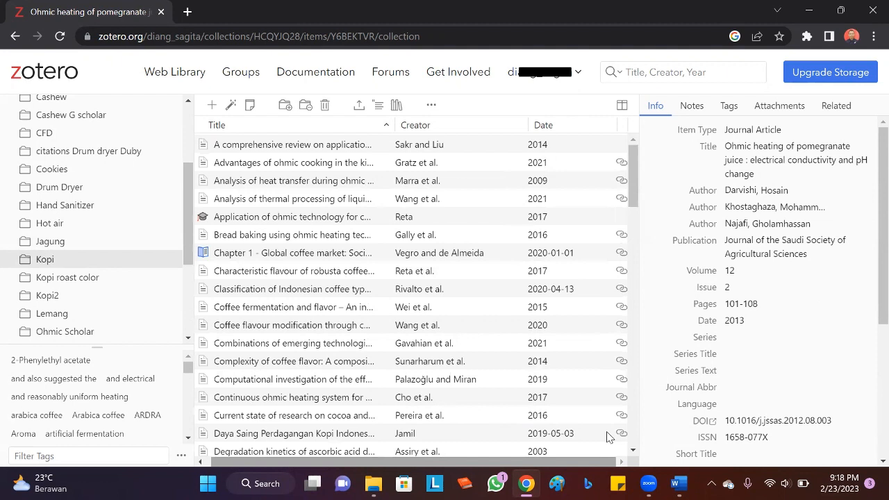
left_click(619, 328)
left_click(621, 307)
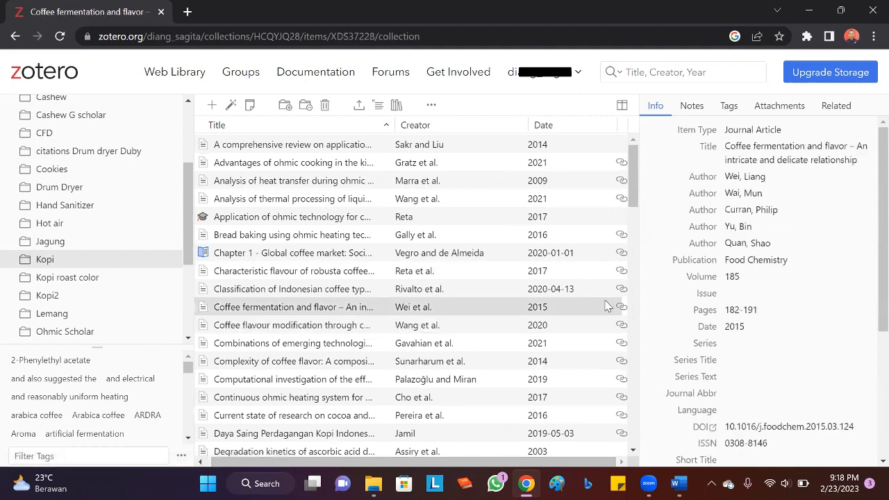
Go from the Kopi collection to citations Drum dryer Duby, then return to the Akuaponik collection's item list
left_click(104, 152)
scroll(73, 154, "up", 2)
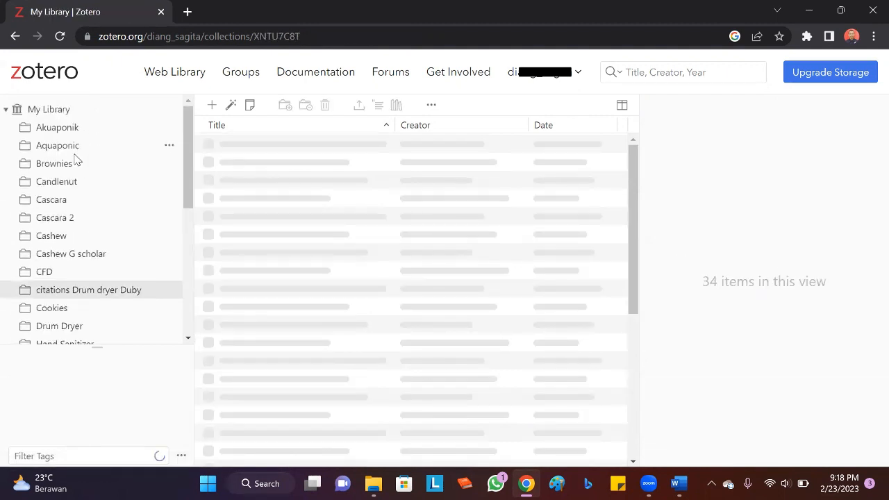
left_click(74, 148)
left_click(70, 128)
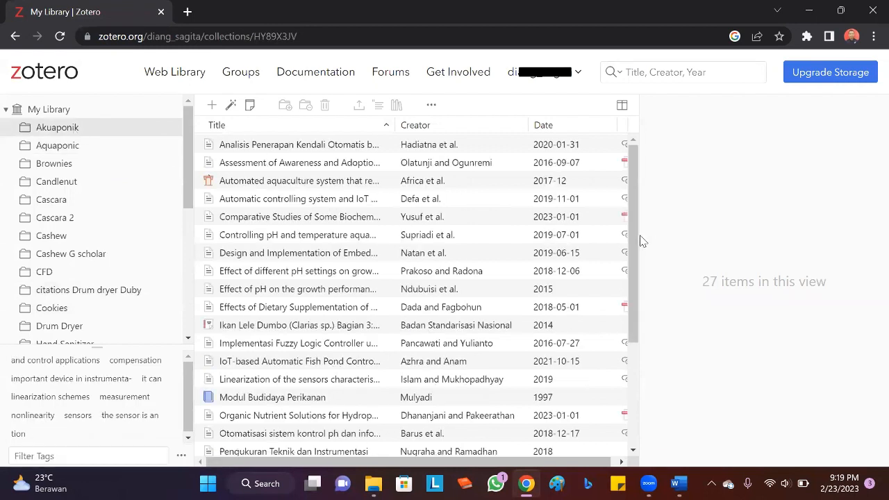
View the details of "Design and Implementation", "Effects of Dietary Supplementation" and "Comparative Studies of Some Biochemical Characteristics" in Akuaponik, with the attachment column in view
left_click(620, 218)
left_click(584, 252)
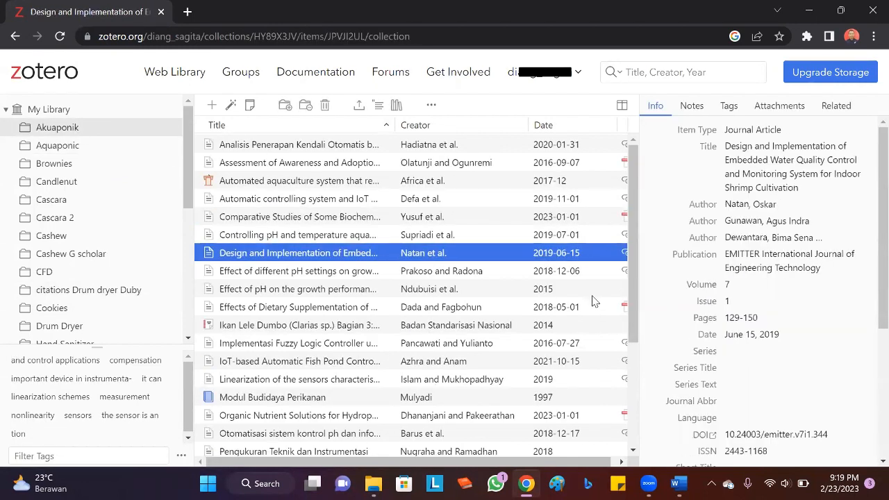
left_click(596, 307)
left_click_drag(475, 462, 542, 460)
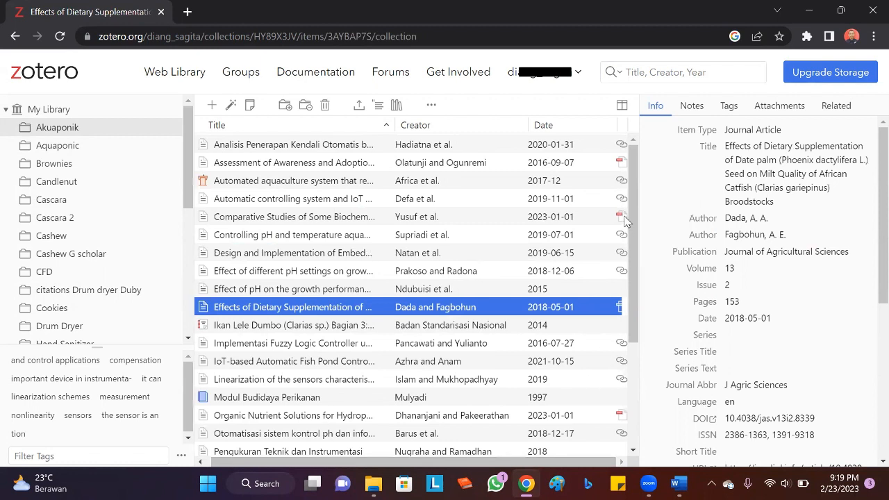
left_click(624, 221)
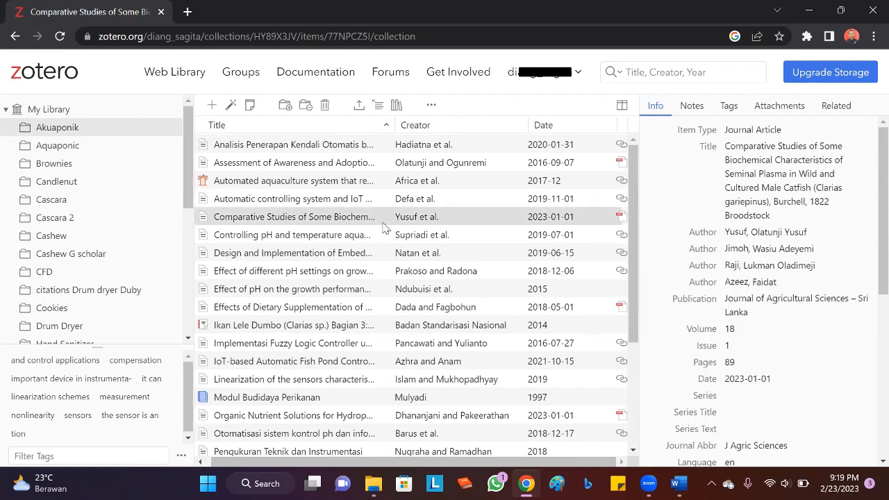
Open the PDF attachment of "Comparative Studies of Some Biochemical Characteristics" in the reader, close it and look over the item's details
double_click(408, 220)
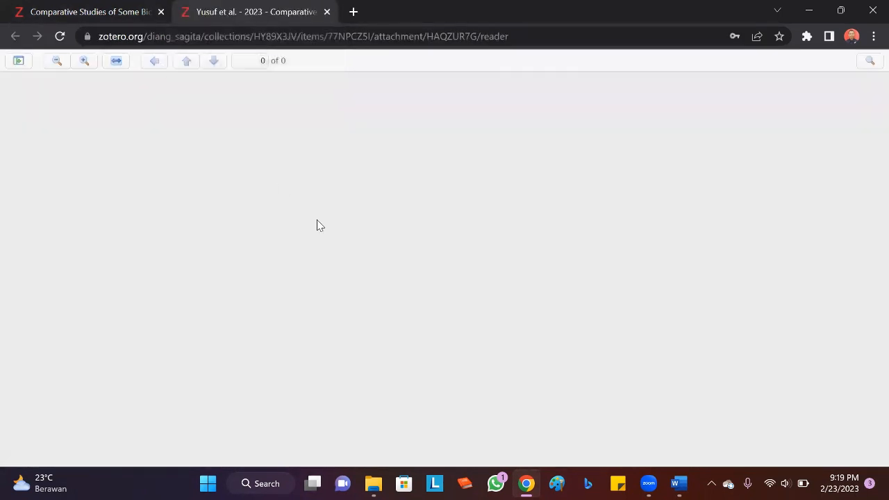
right_click(219, 12)
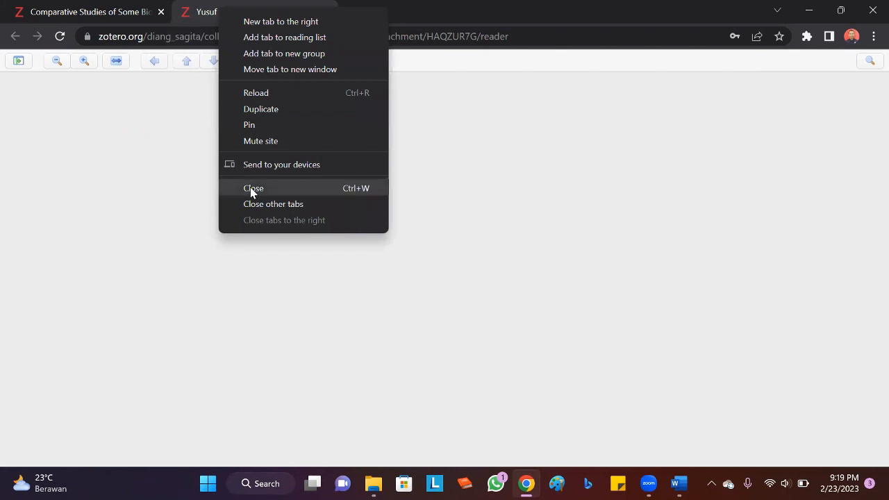
left_click(252, 190)
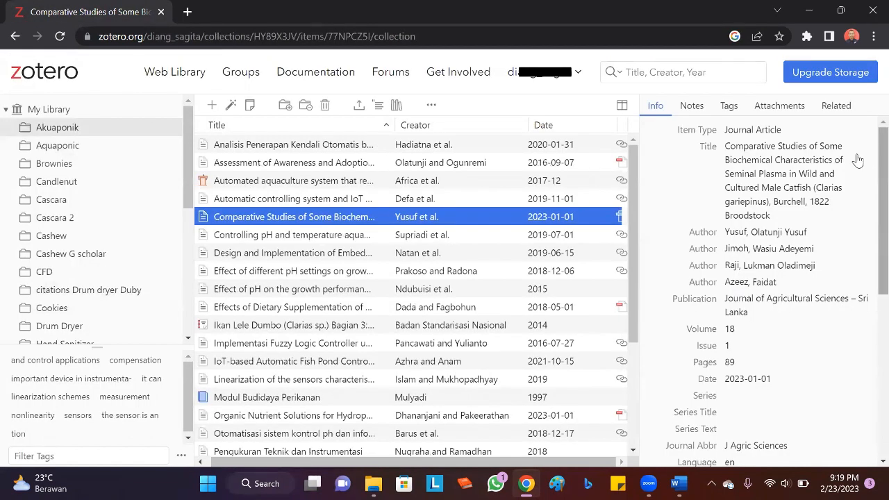
scroll(867, 194, "down", 3)
scroll(867, 194, "up", 3)
Open the storage upgrade page and review the current plan's quota, expiration and usage
left_click(798, 80)
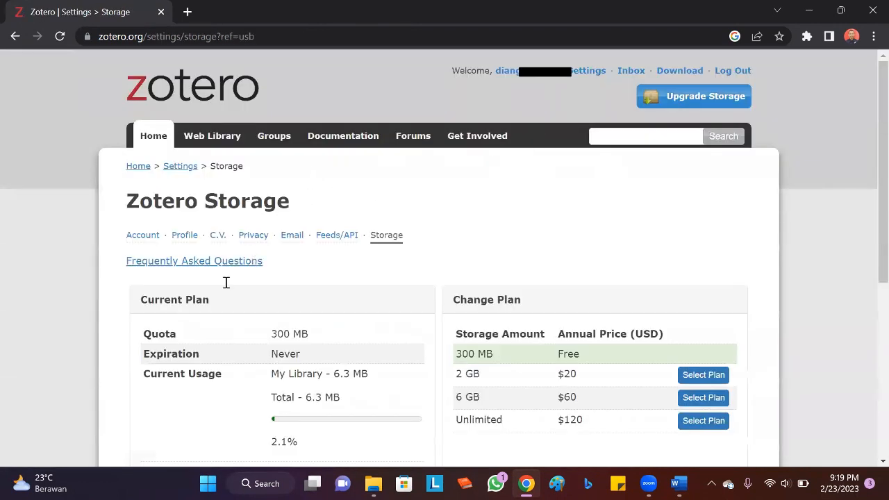
scroll(385, 314, "down", 1)
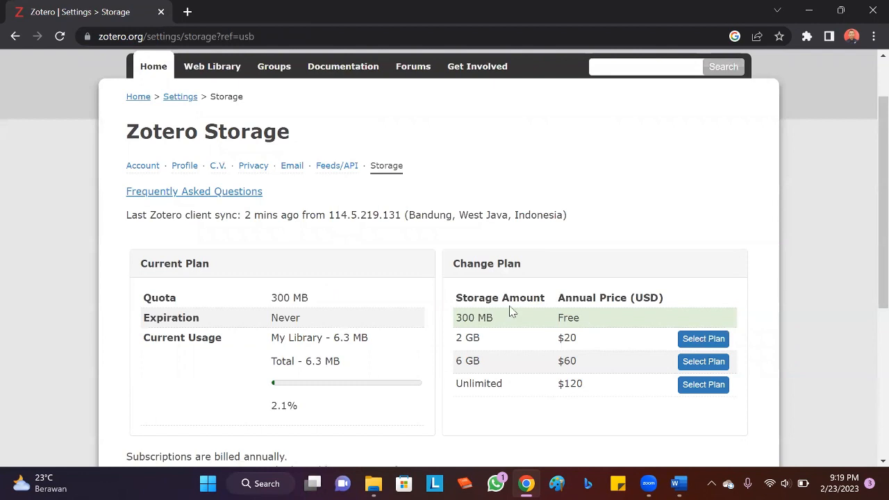
scroll(463, 314, "down", 1)
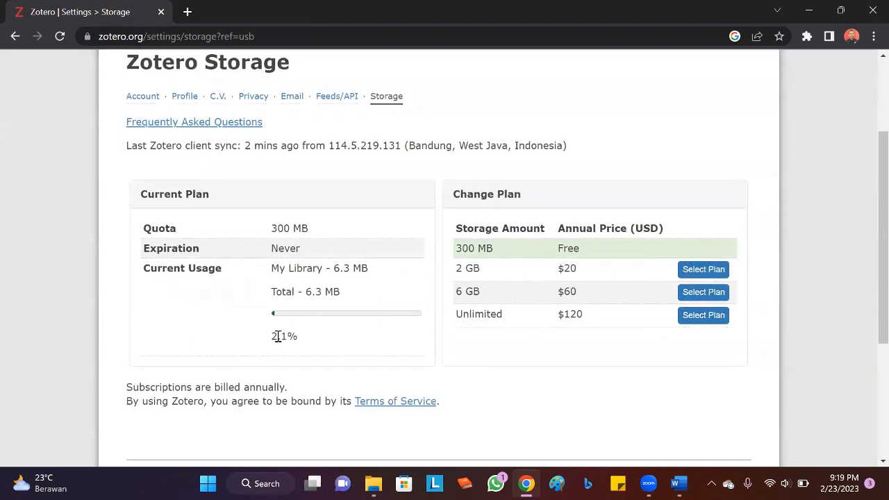
left_click_drag(275, 336, 350, 340)
left_click(273, 347)
left_click_drag(264, 342, 381, 339)
left_click(381, 345)
scroll(358, 265, "down", 3)
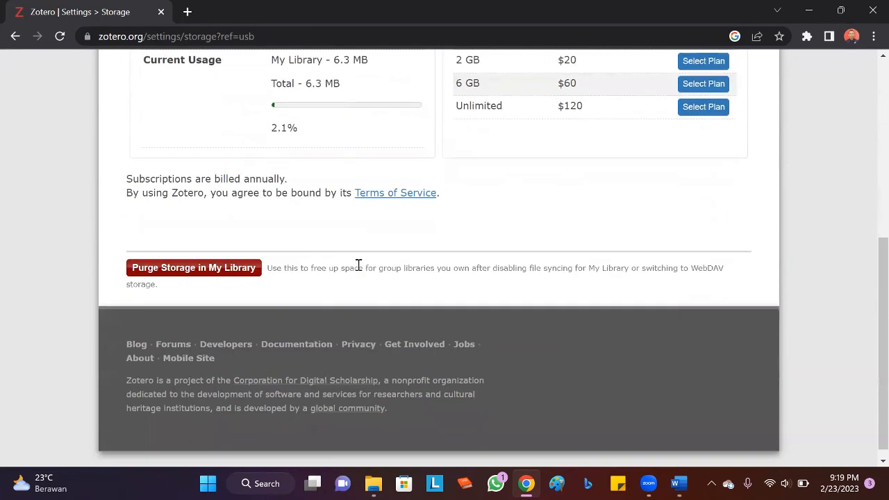
scroll(359, 265, "up", 2)
scroll(360, 264, "up", 2)
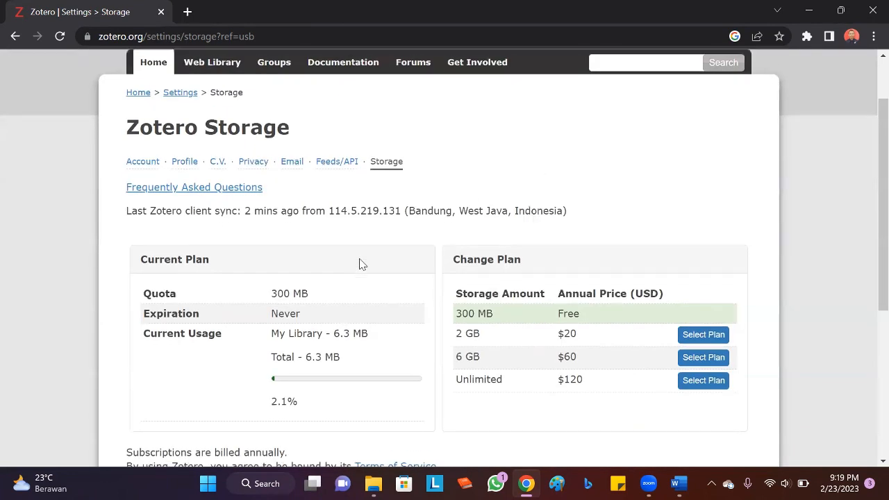
Compare the available storage plans and their annual prices with the current plan on the Zotero Storage page
scroll(403, 250, "down", 2)
mouse_move(691, 232)
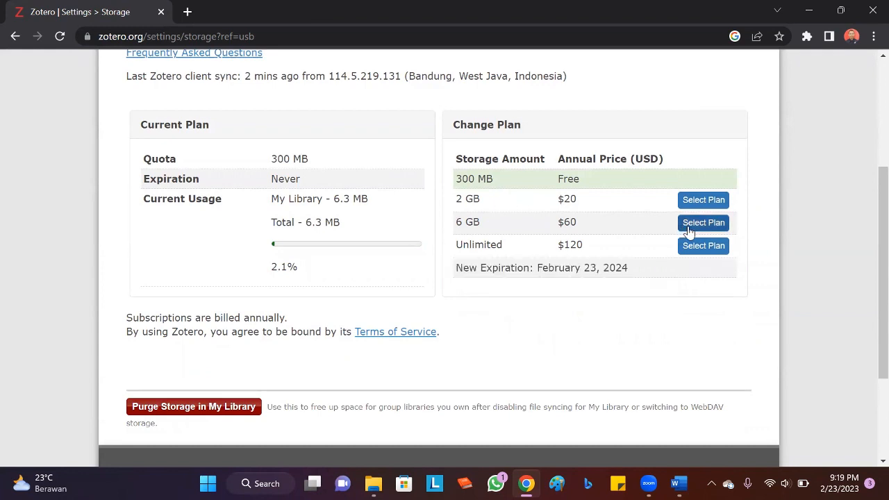
scroll(288, 264, "up", 1)
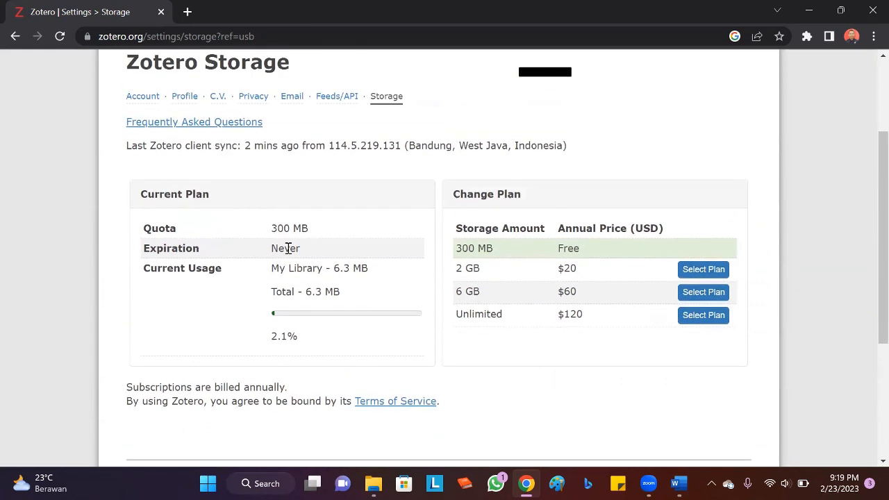
scroll(351, 292, "up", 2)
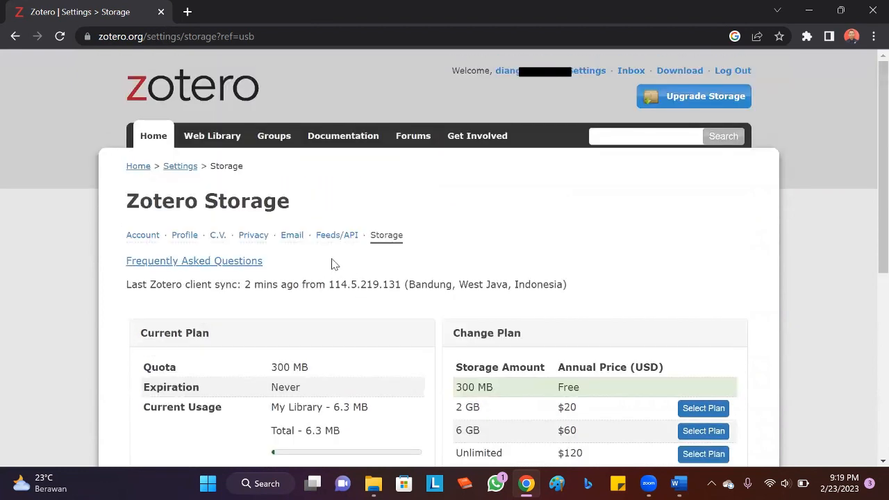
scroll(551, 254, "down", 3)
scroll(868, 352, "down", 1)
scroll(870, 307, "up", 1)
left_click_drag(867, 301, 868, 159)
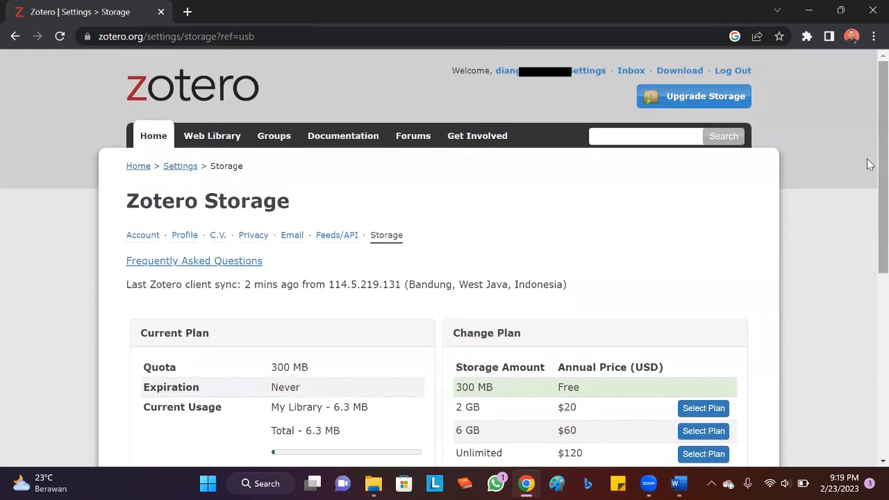
scroll(320, 256, "down", 1)
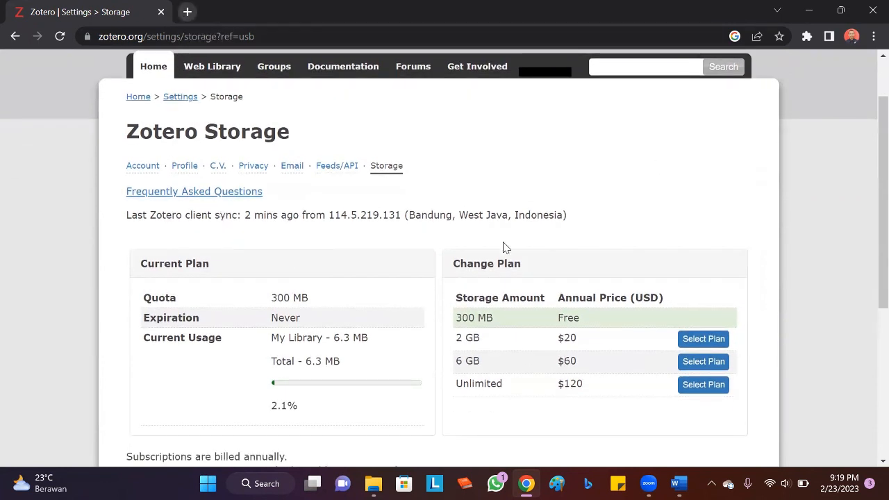
scroll(503, 245, "up", 1)
Leave the storage settings for the account's profile page and open its web library
left_click(436, 129)
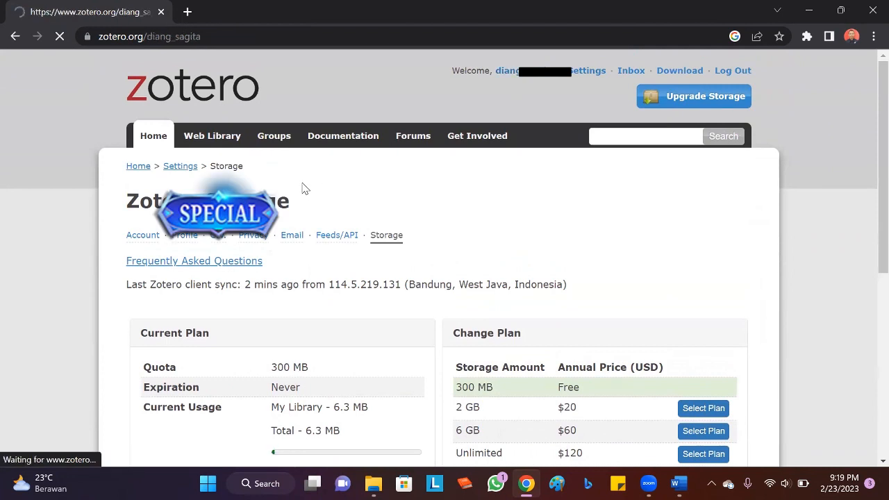
left_click(140, 249)
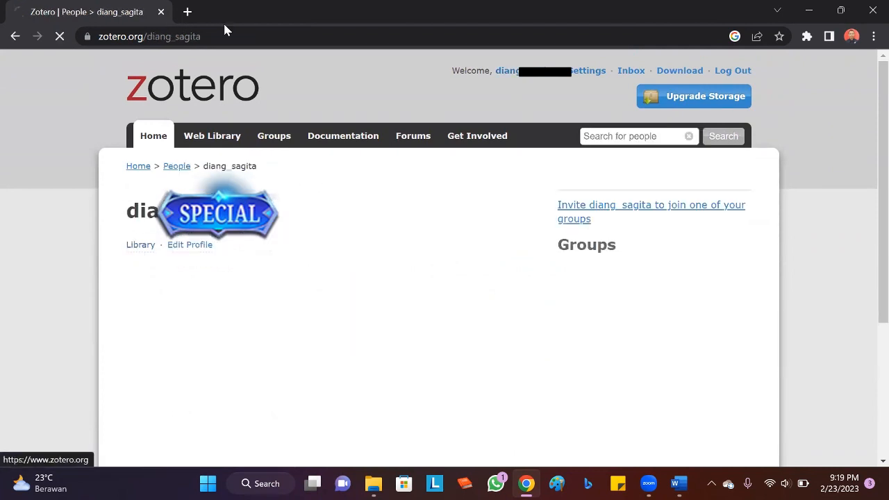
Search the web for "scholar" and open the Google Scholar site from the results
left_click(215, 42)
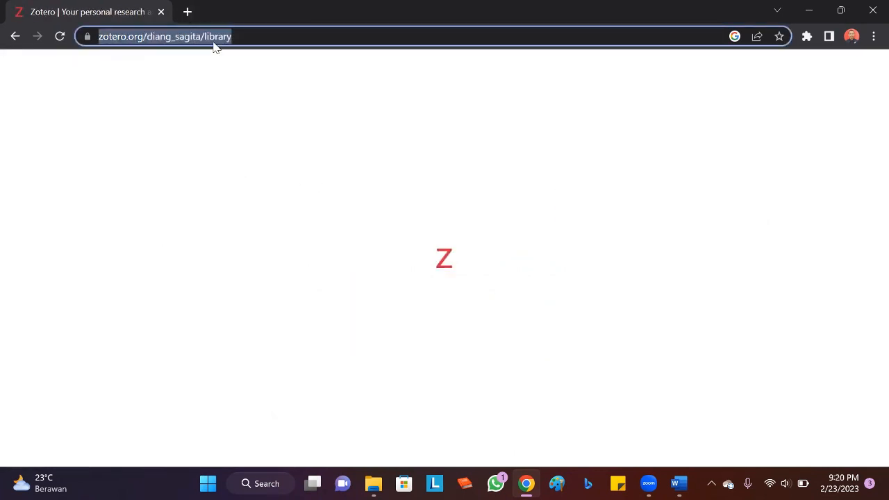
type("schola")
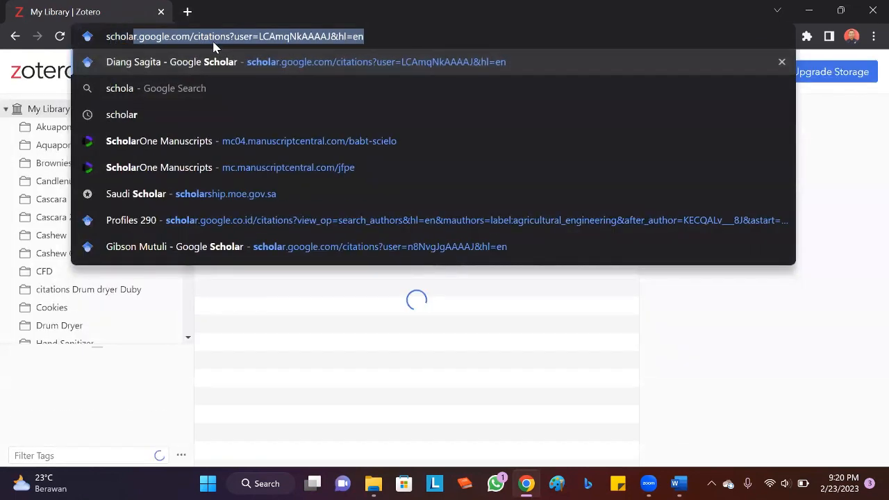
key("Down")
key("Down")
key("Return")
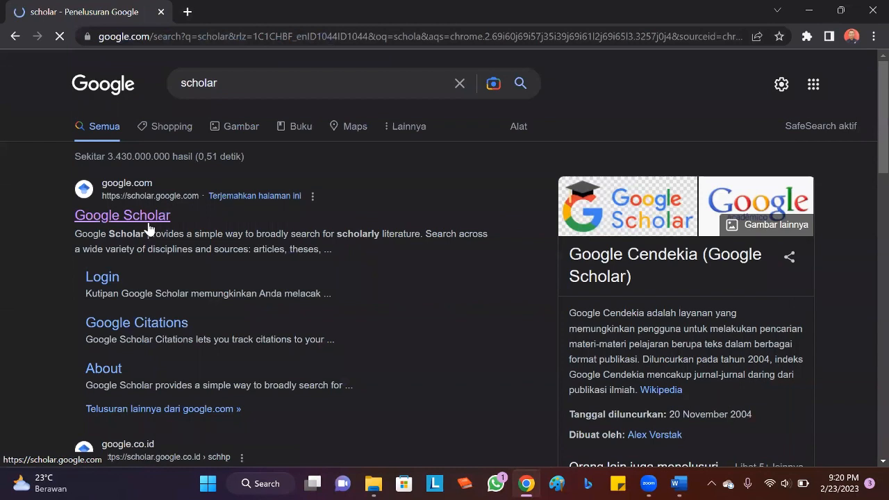
left_click(147, 218)
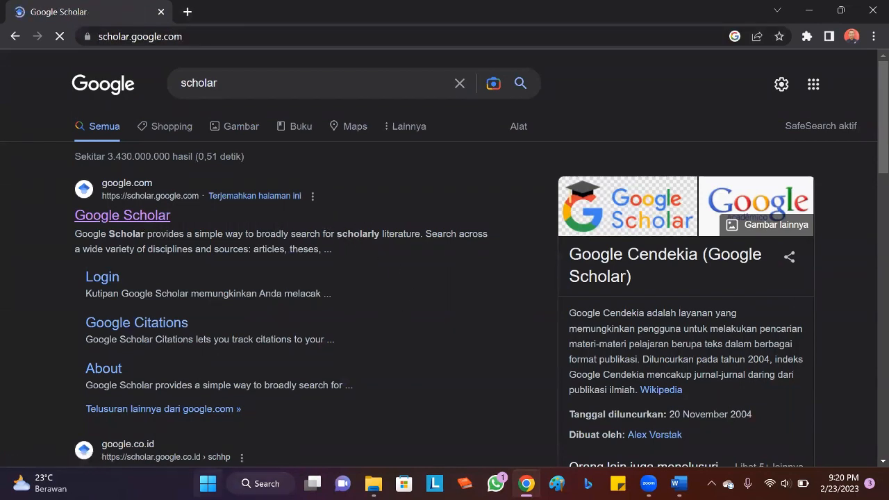
Find the Zotero desktop application with the Windows search and launch it
left_click(208, 483)
type("zotero")
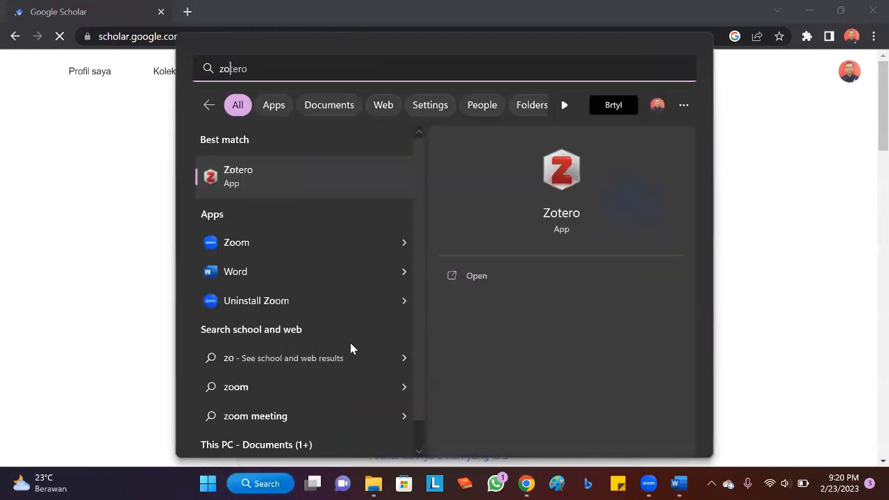
left_click(283, 179)
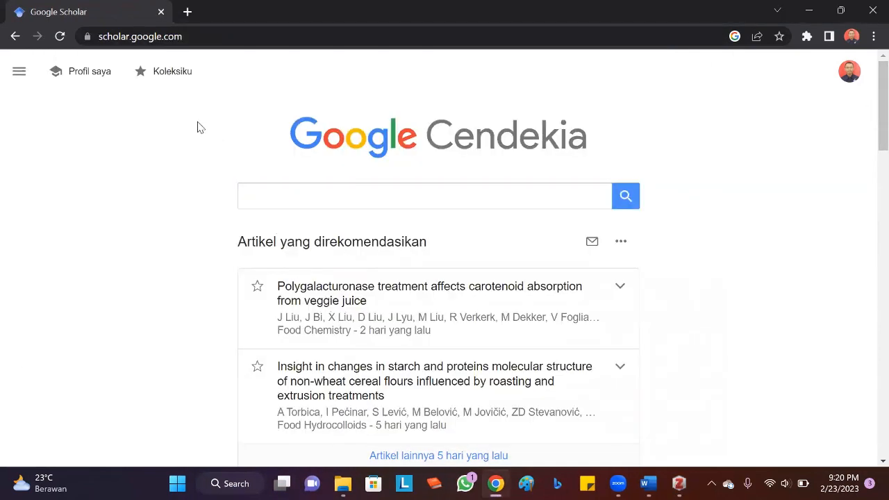
Search Google Scholar for "coffee fermentation" and look over the first results
left_click(326, 200)
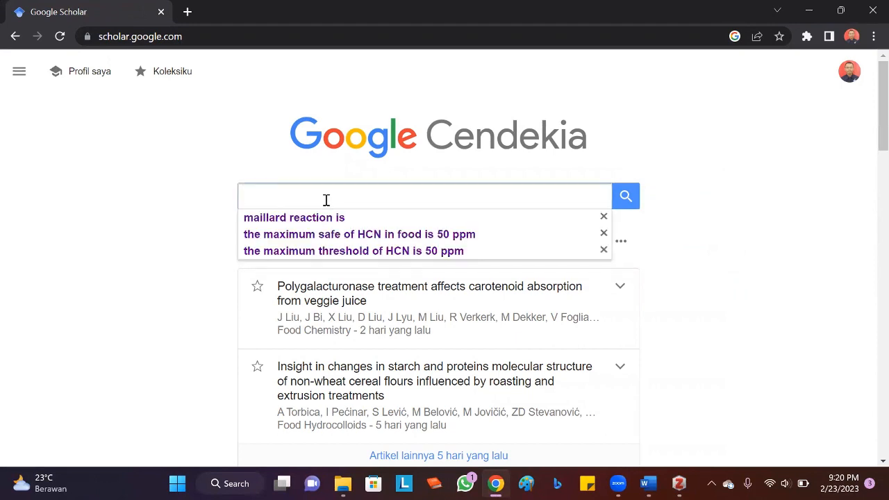
type("coffee fermentation")
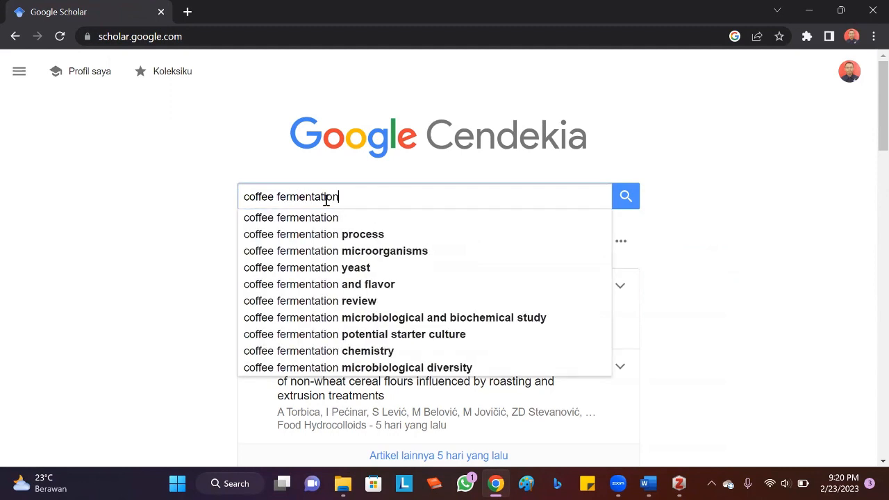
key("Return")
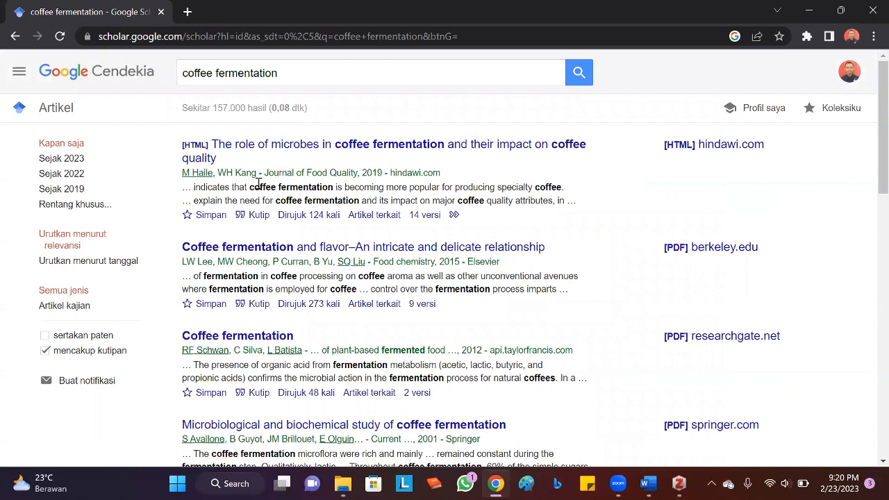
scroll(257, 184, "down", 1)
scroll(189, 161, "up", 1)
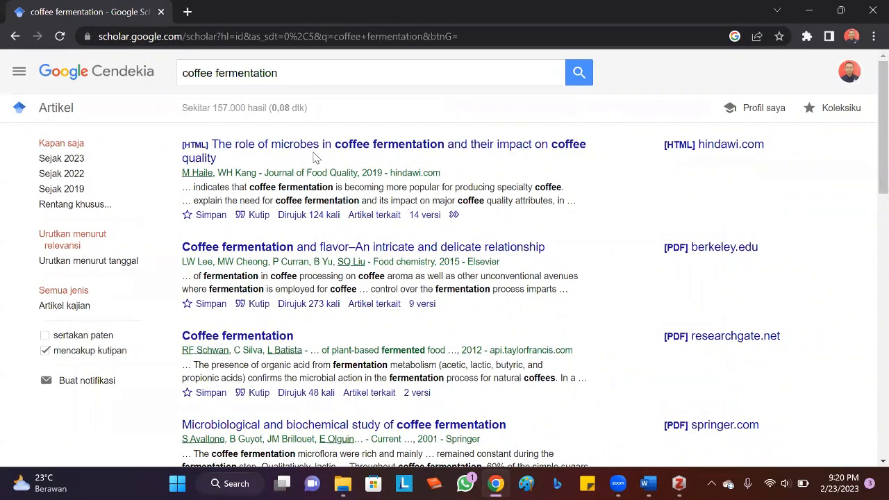
Save "The role of microbes in coffee fermentation and their impact on coffee quality" to the Scholar library under a new label "Kopi"
left_click(189, 217)
scroll(405, 262, "down", 1)
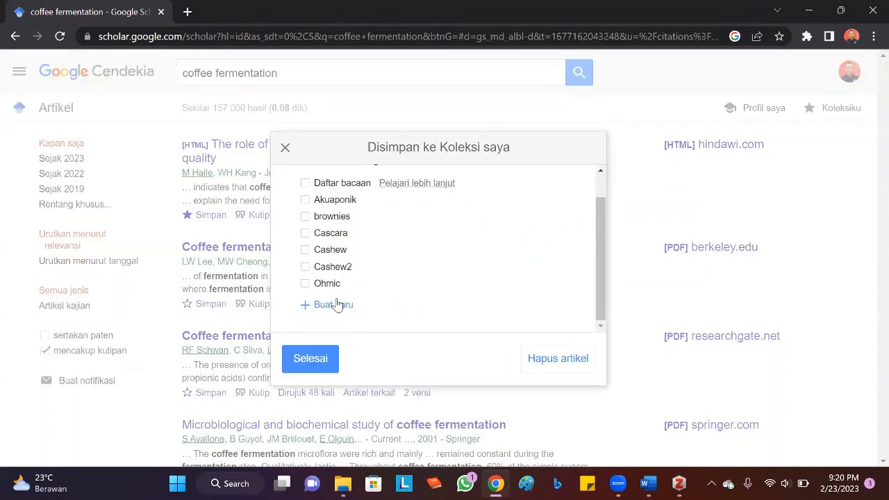
scroll(350, 240, "up", 1)
scroll(350, 241, "down", 1)
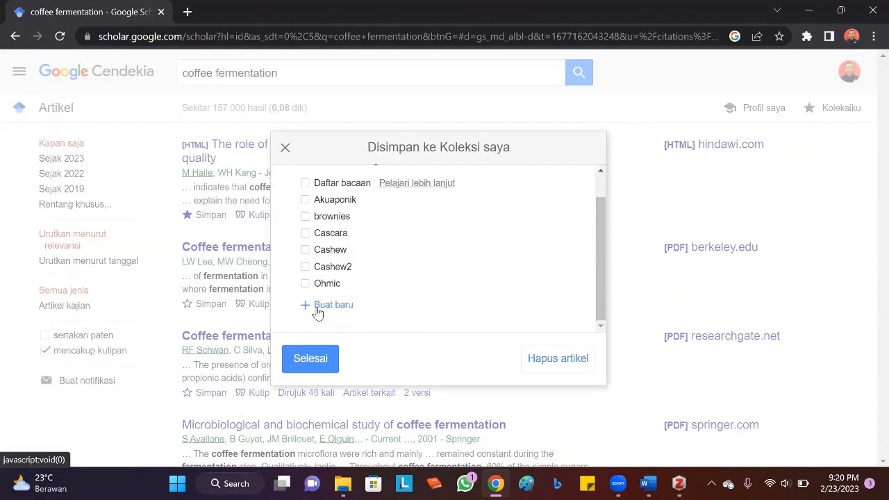
left_click(318, 309)
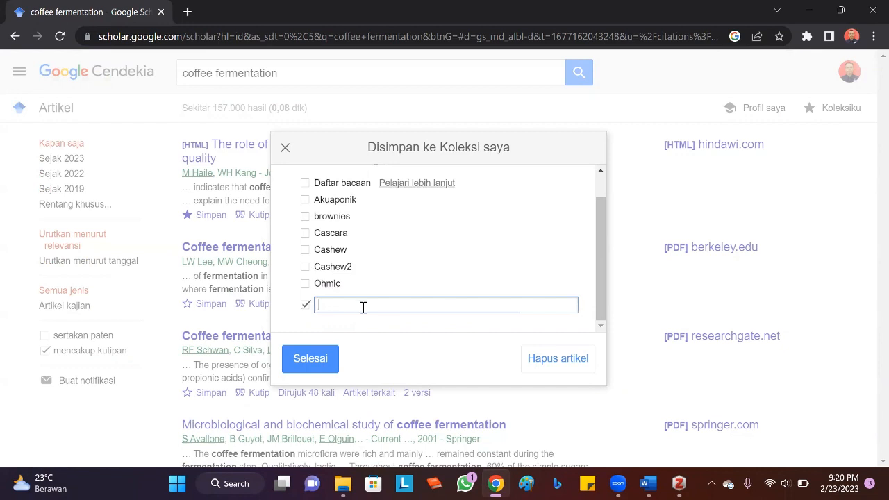
type("Kopi")
left_click(312, 356)
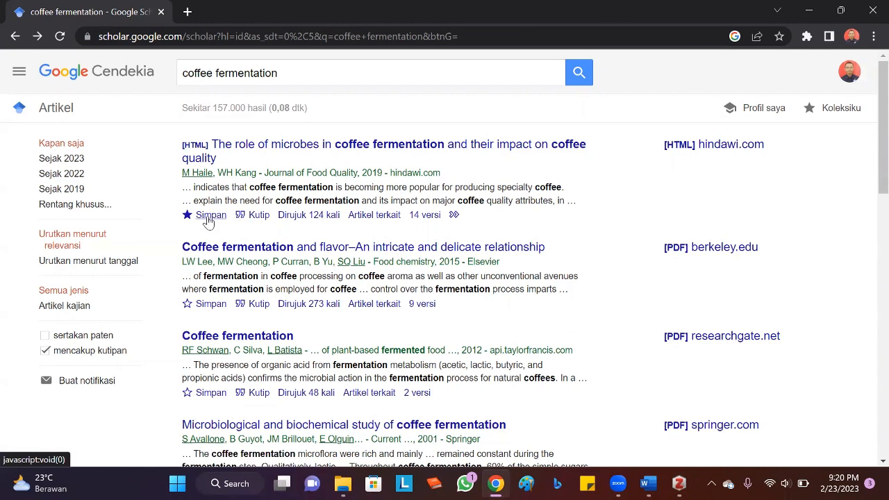
Save "Coffee fermentation and flavor–An intricate and delicate relationship" to the Scholar library under the Kopi label
left_click(186, 308)
scroll(326, 306, "down", 1)
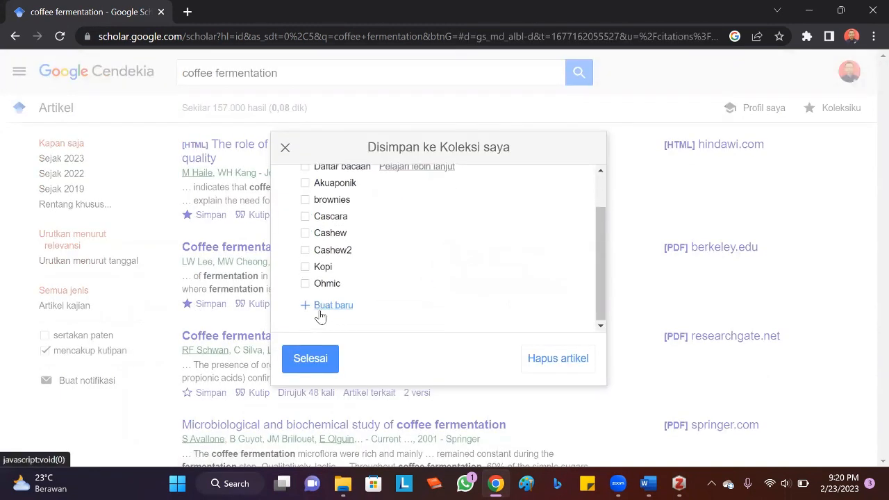
left_click(306, 268)
left_click(323, 358)
Save "Microbial activity during coffee fermentation" to the Scholar library under the Kopi label
scroll(223, 300, "down", 3)
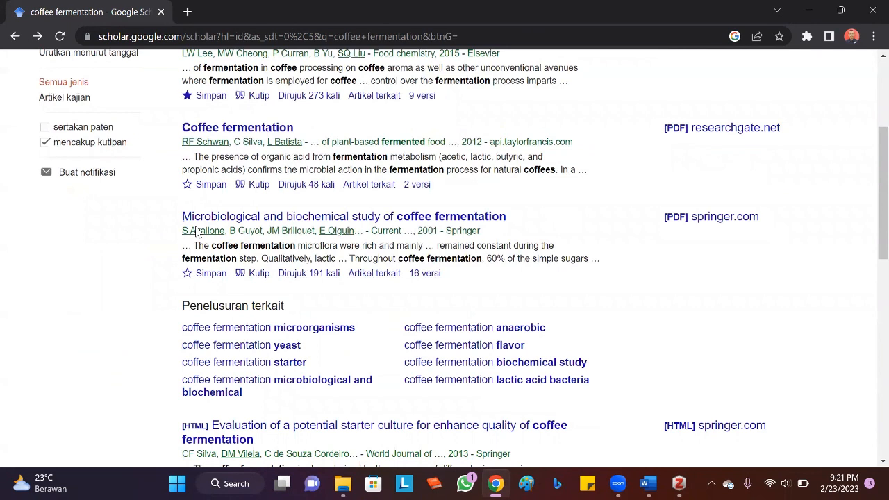
scroll(202, 247, "down", 1)
scroll(202, 243, "down", 3)
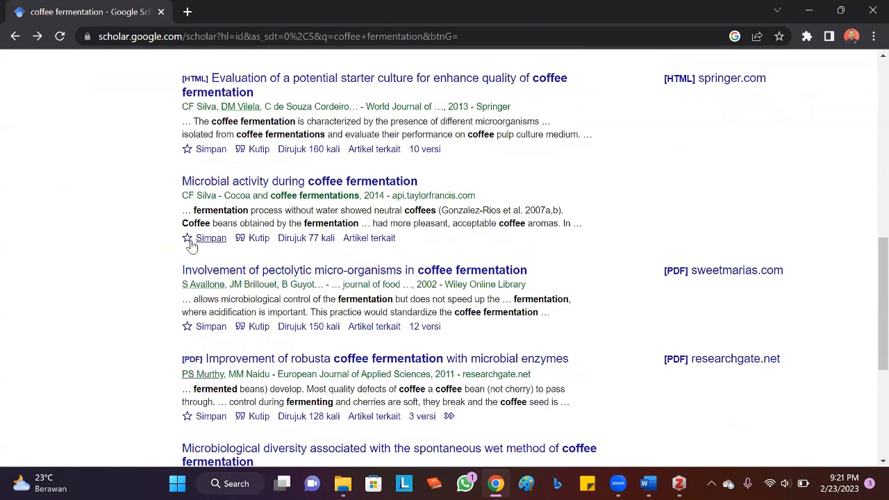
left_click(189, 240)
scroll(353, 314, "down", 1)
left_click(305, 268)
left_click(302, 357)
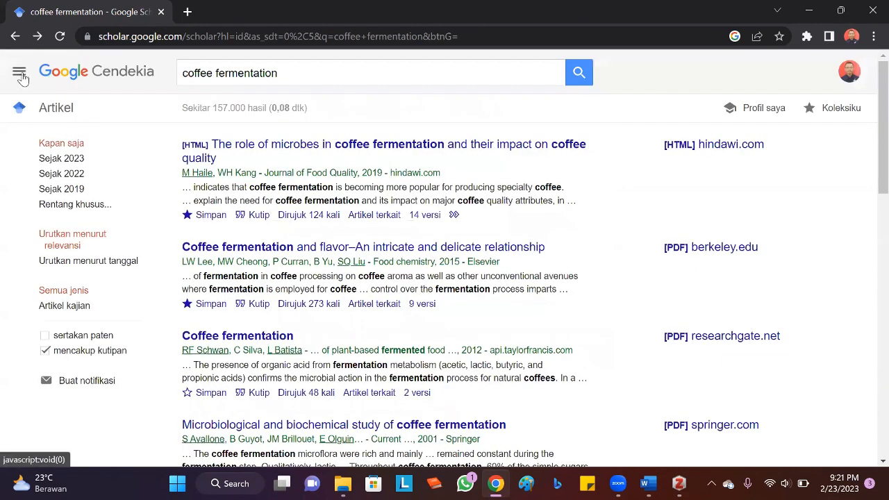
Open the Kopi label in the Scholar library and export all its articles in RefMan format
left_click(21, 75)
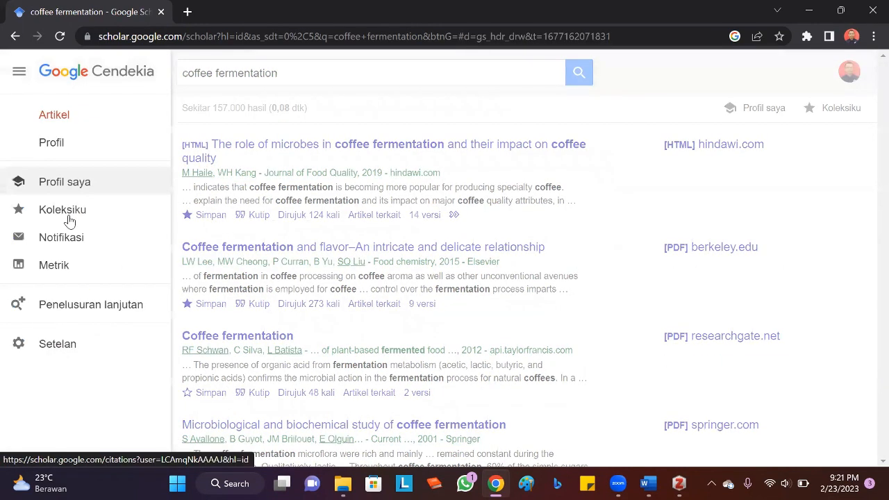
left_click(70, 218)
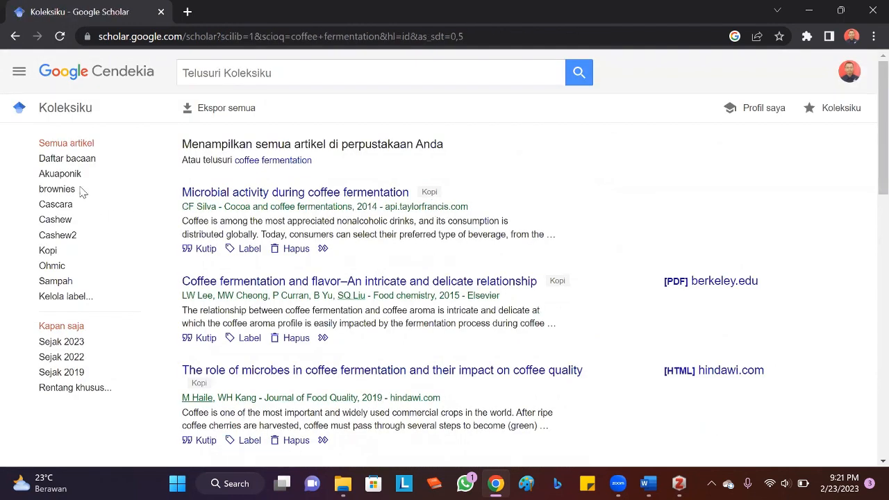
left_click(78, 250)
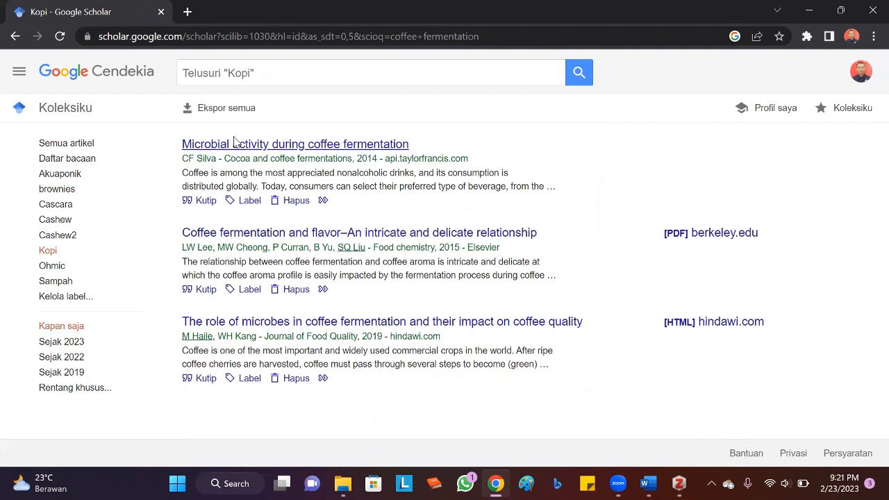
left_click(215, 110)
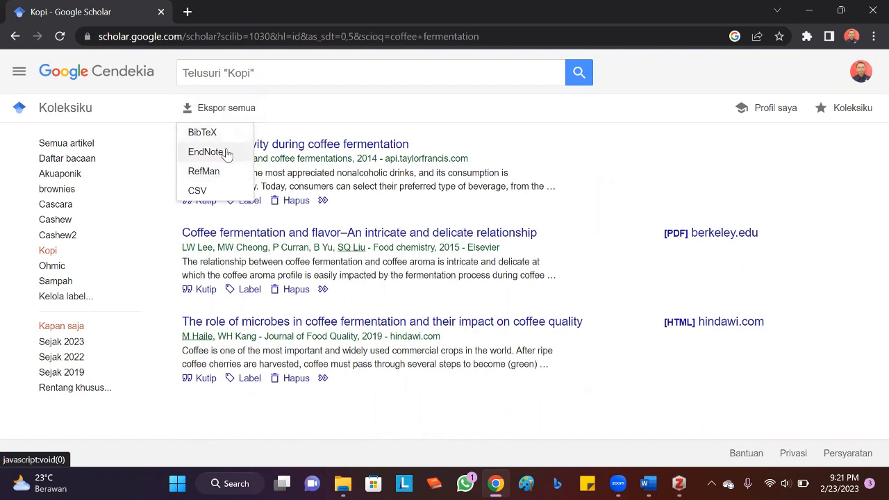
left_click(223, 178)
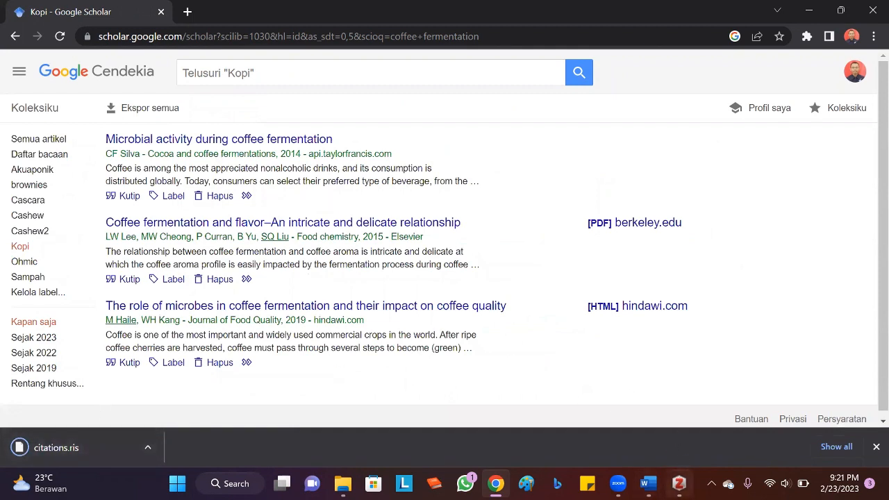
Switch to Zotero and create a new collection named "Tes" in My Library
left_click(678, 482)
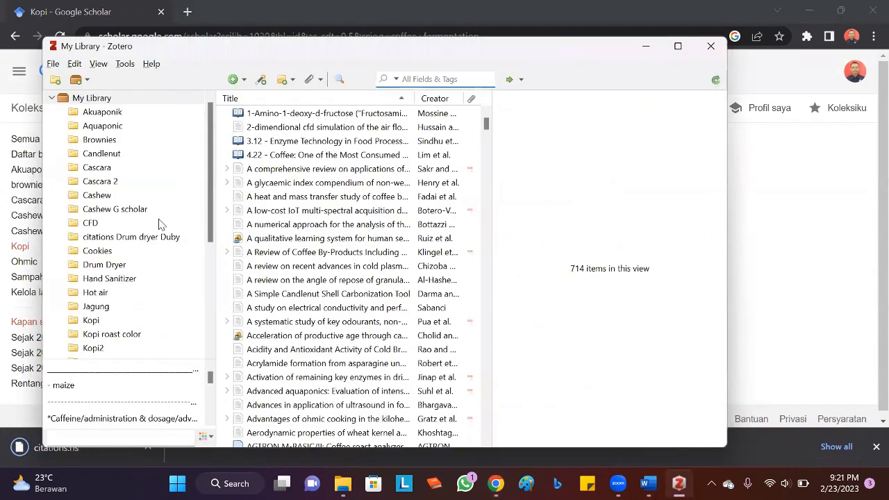
scroll(174, 228, "down", 5)
scroll(169, 235, "up", 5)
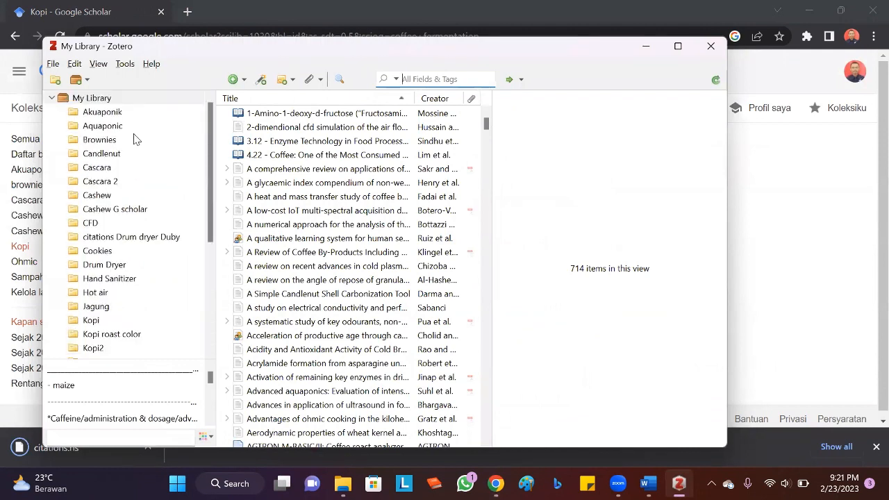
left_click(97, 98)
left_click(53, 64)
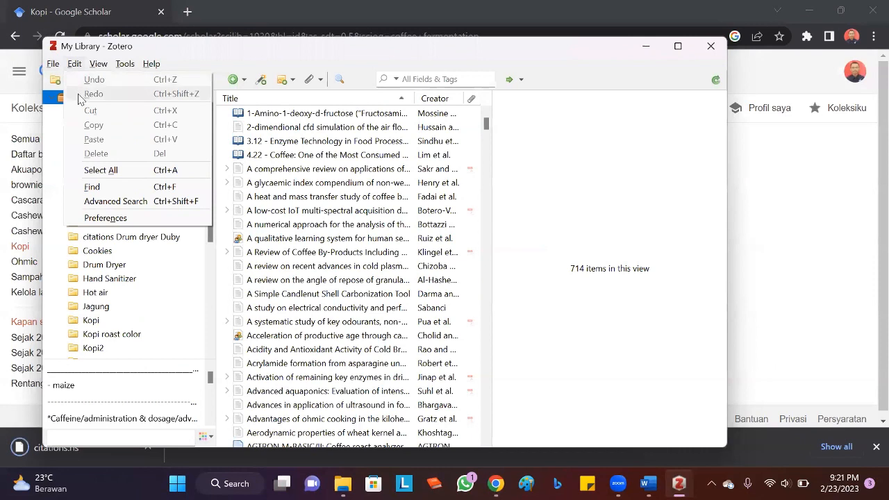
left_click(54, 64)
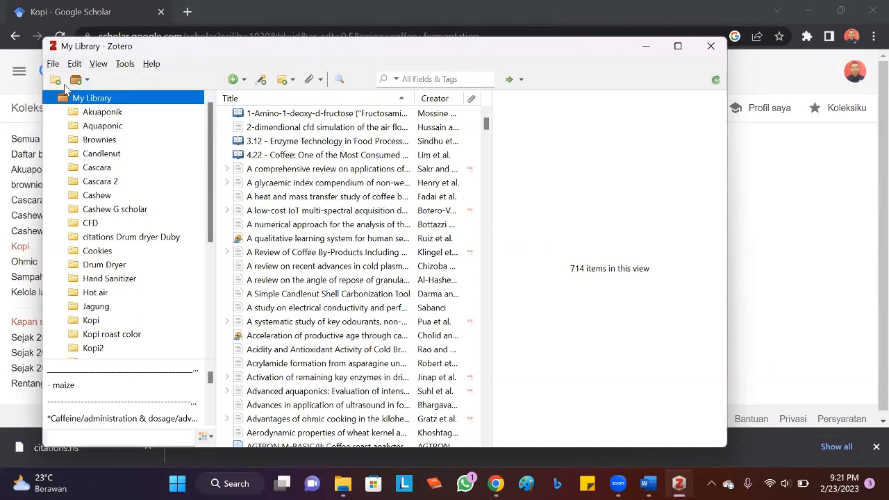
left_click(57, 80)
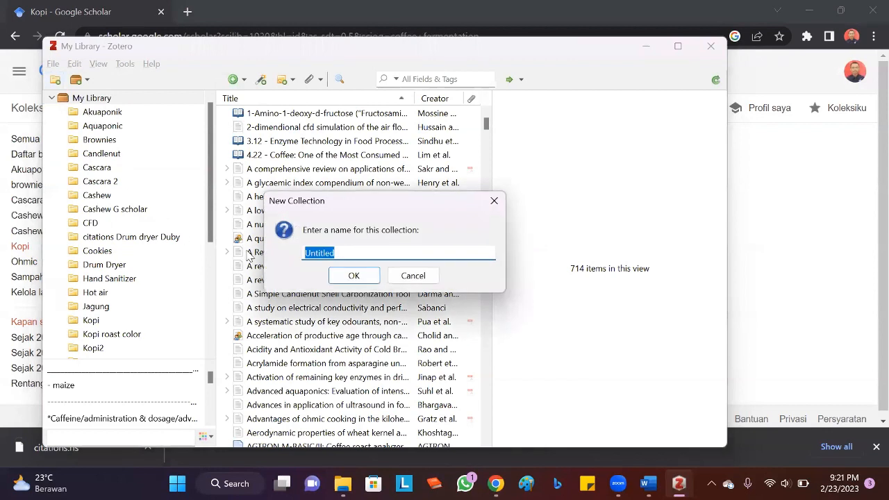
type("Tes")
key("Return")
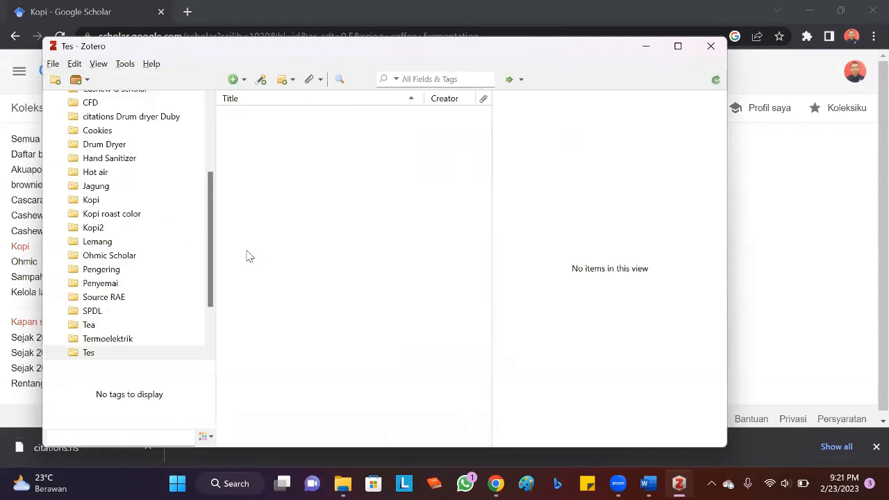
Add the exported citations file from the Downloads folder to the Tes collection in Zotero
scroll(121, 308, "down", 2)
left_click(95, 285)
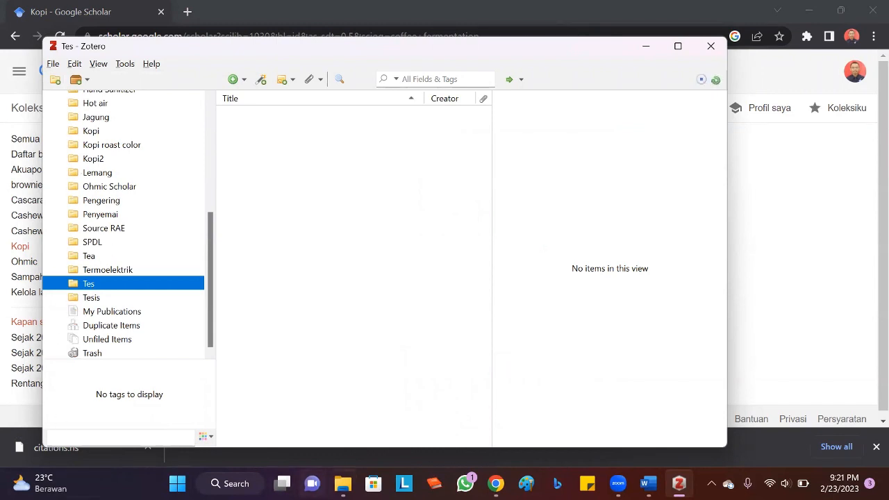
left_click(344, 483)
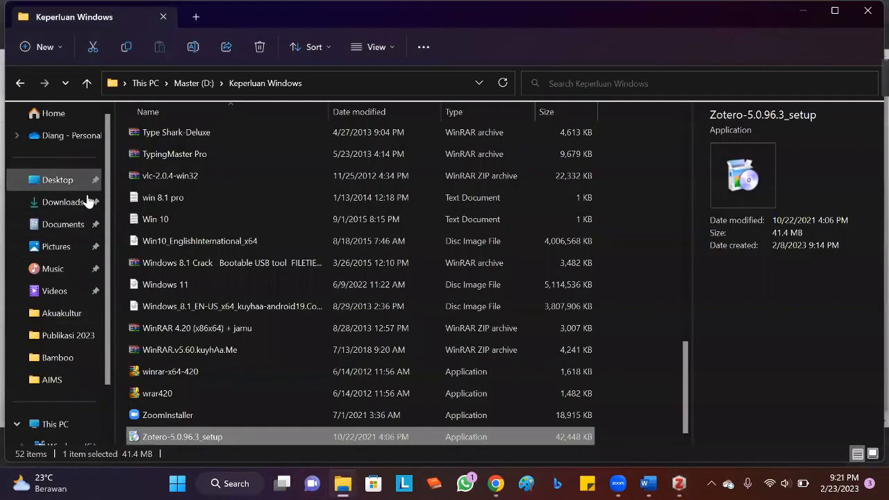
left_click(62, 201)
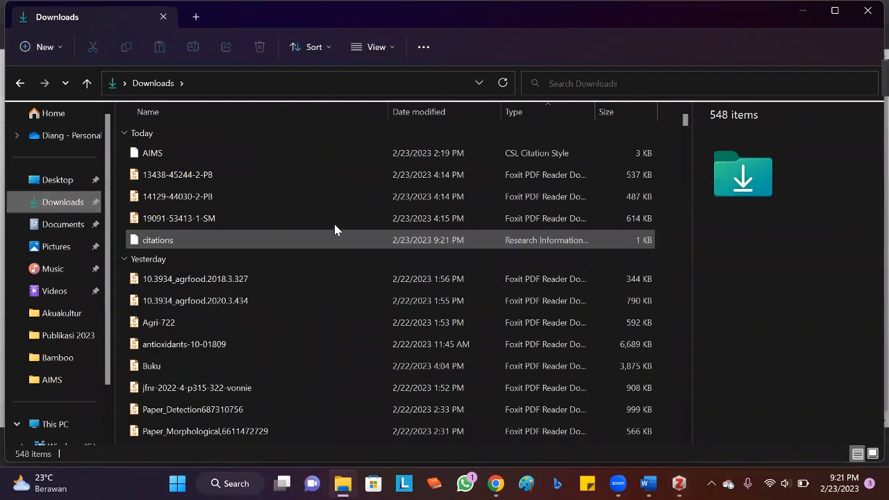
left_click(173, 240)
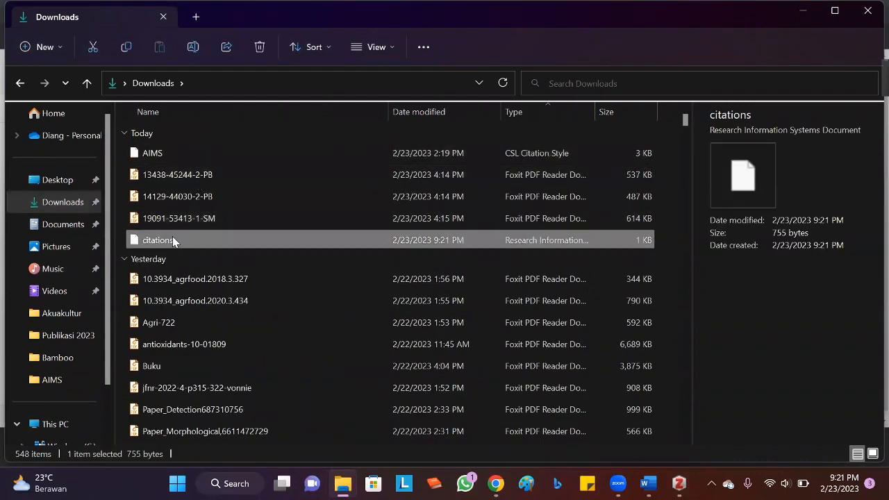
left_click_drag(165, 243, 385, 284)
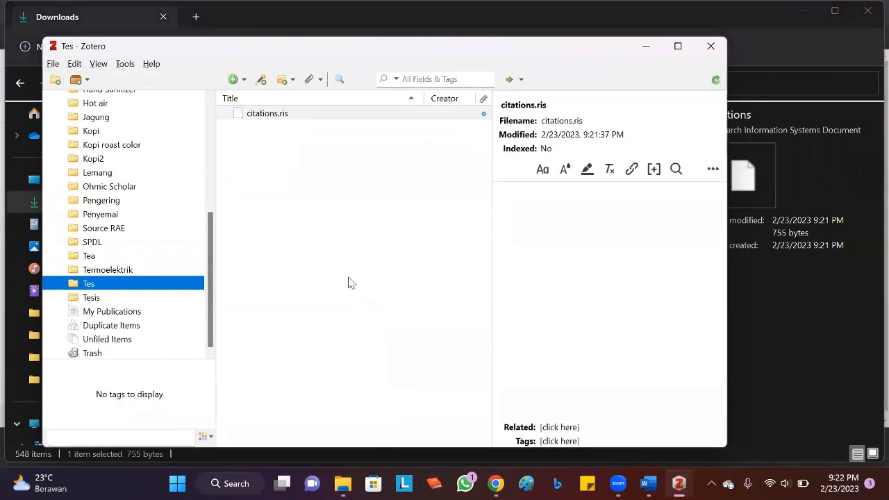
Import the references from citations.ris into the existing Tes collection and view the details of the imported articles
double_click(274, 115)
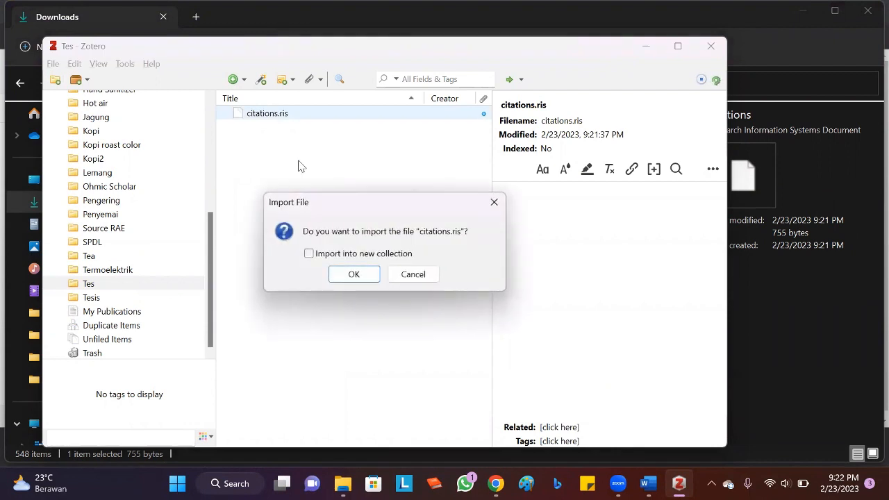
left_click(367, 275)
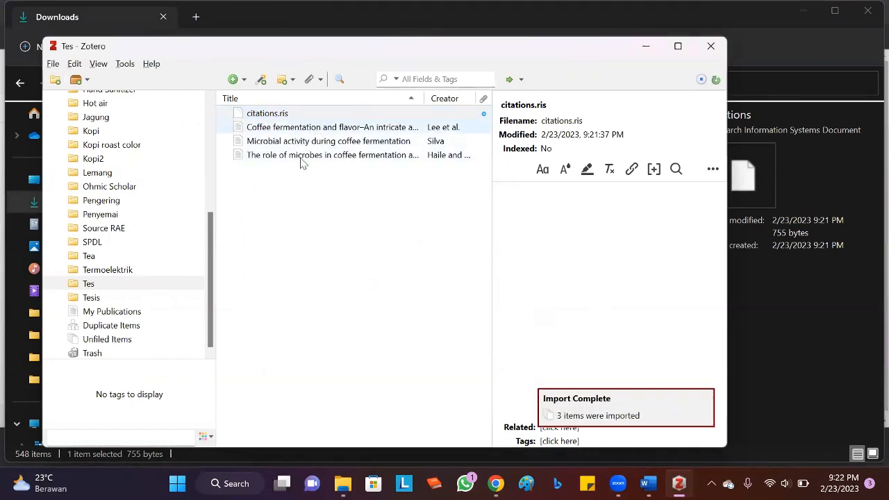
left_click(438, 128)
left_click(439, 159)
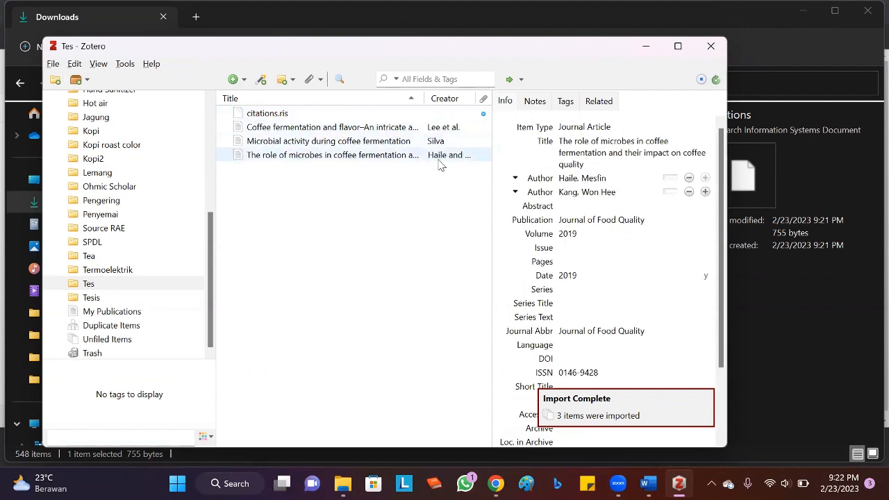
Delete the citations.ris file entry from the Tes collection, keeping the imported articles
left_click(349, 114)
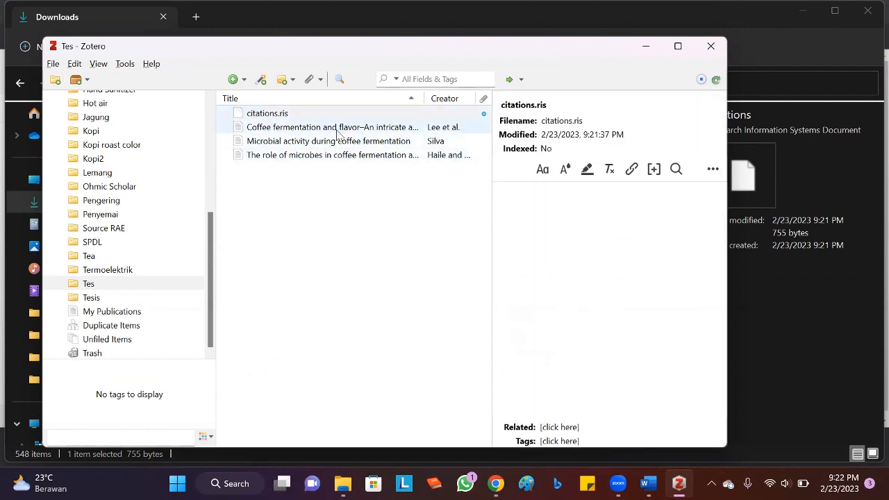
key("Delete")
left_click(353, 267)
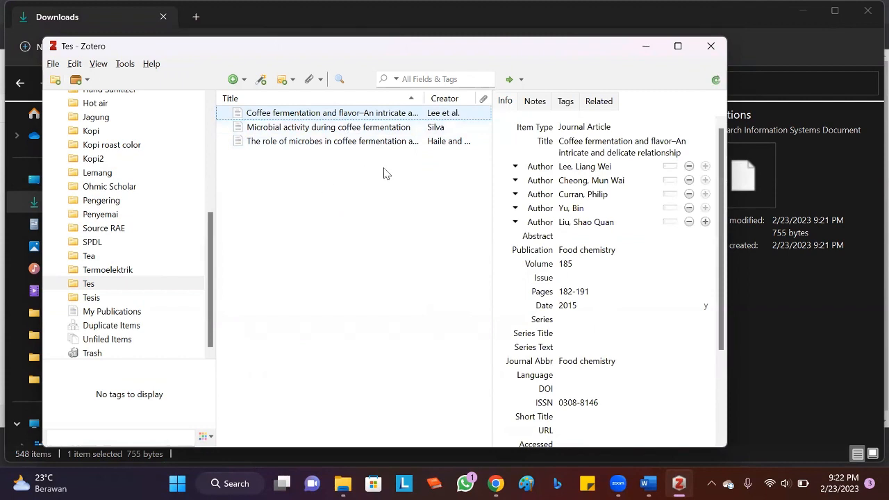
Switch to Word and insert a Zotero citation of "Coffee fermentation and flavor–An intricate and delicate relationship" on the empty line above References
left_click(646, 484)
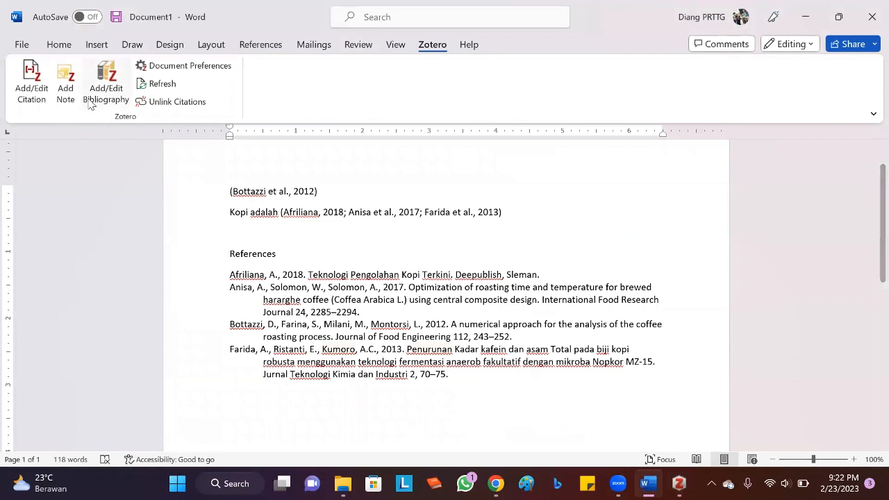
left_click(25, 90)
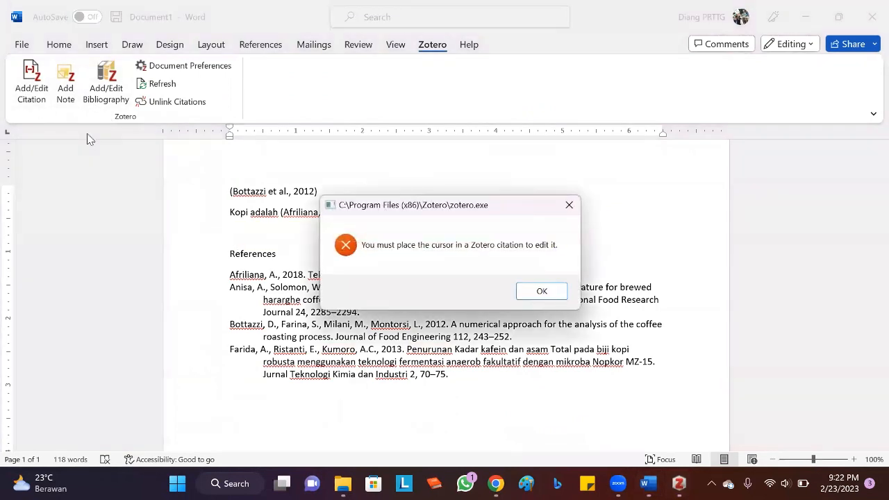
left_click(542, 291)
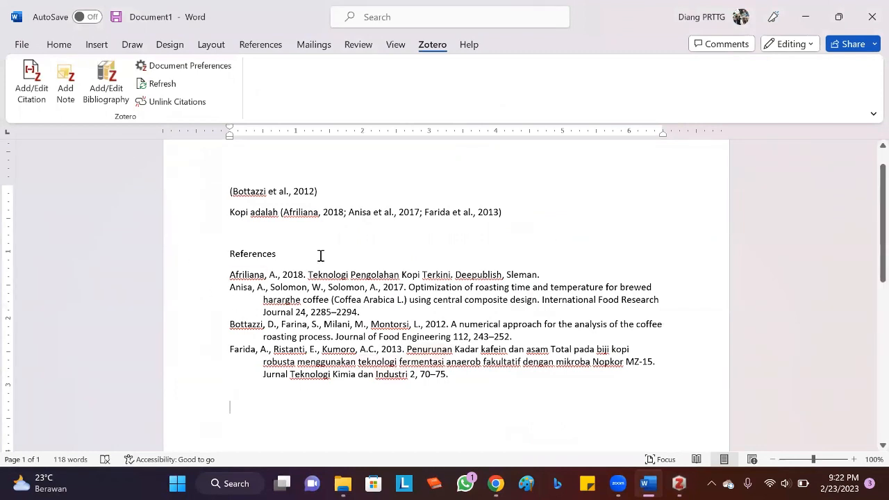
left_click(28, 89)
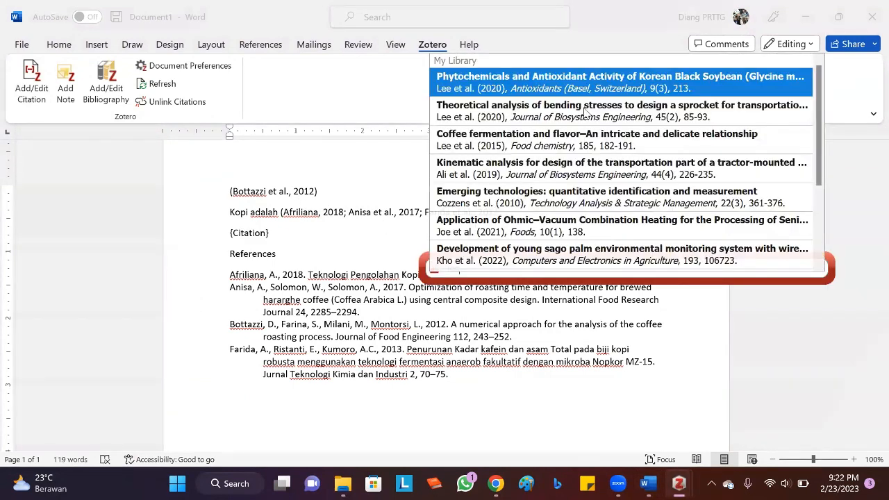
scroll(493, 116, "down", 1)
scroll(493, 116, "up", 1)
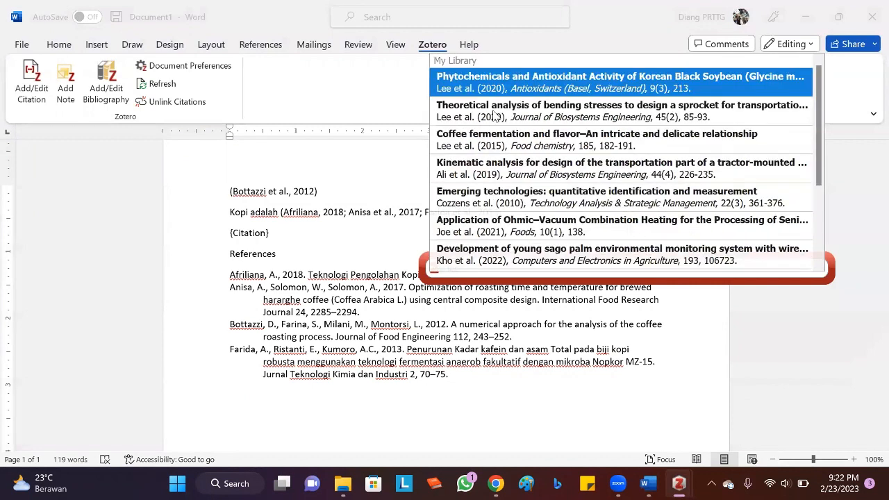
left_click(534, 143)
key("Return")
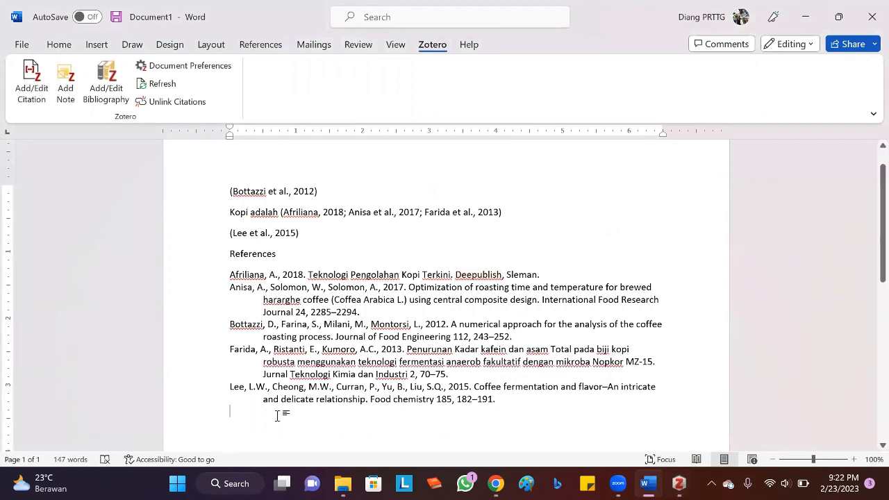
Look back at the Tes collection in Zotero, and review the citations and reference list in the Word document
left_click(680, 484)
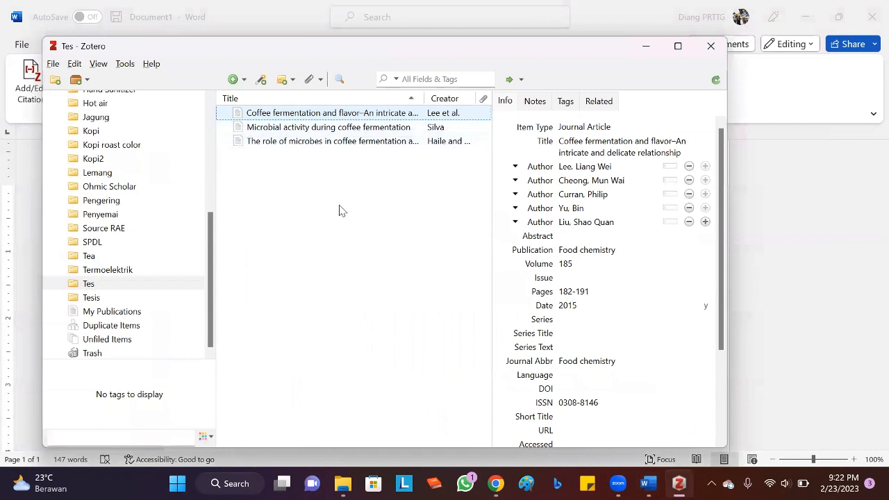
left_click(645, 47)
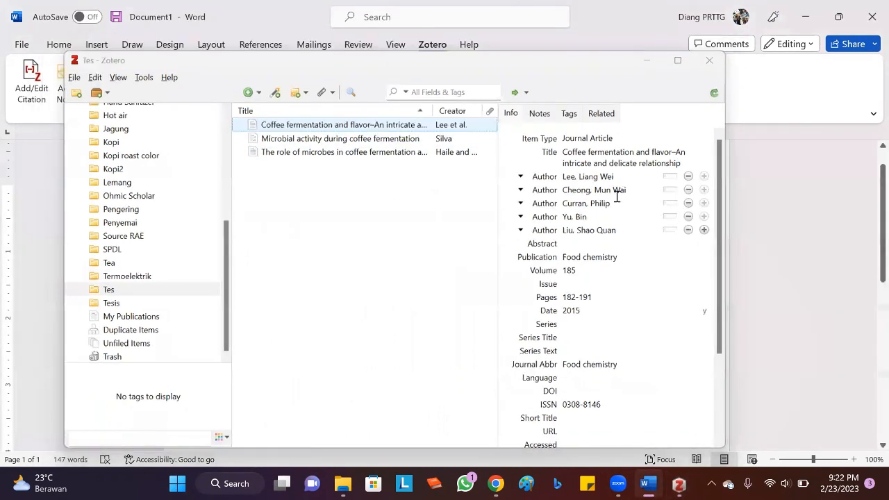
scroll(431, 364, "down", 3)
scroll(430, 363, "down", 4)
scroll(431, 363, "up", 7)
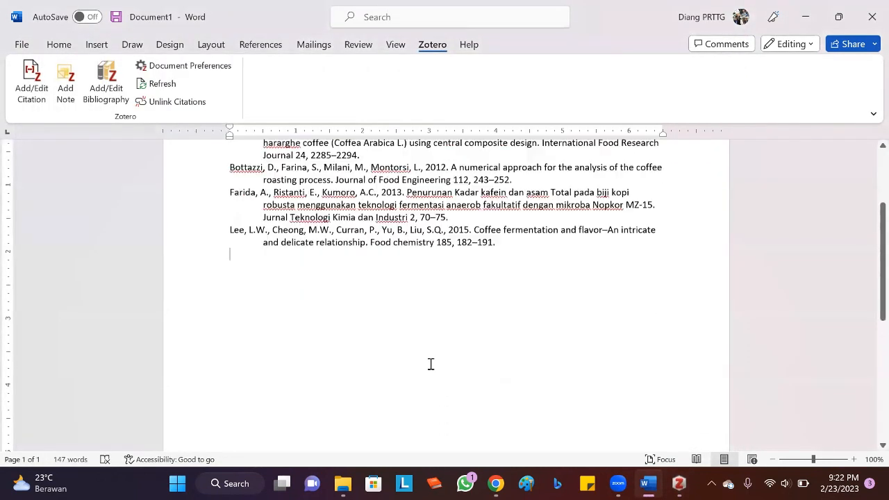
scroll(330, 263, "down", 2)
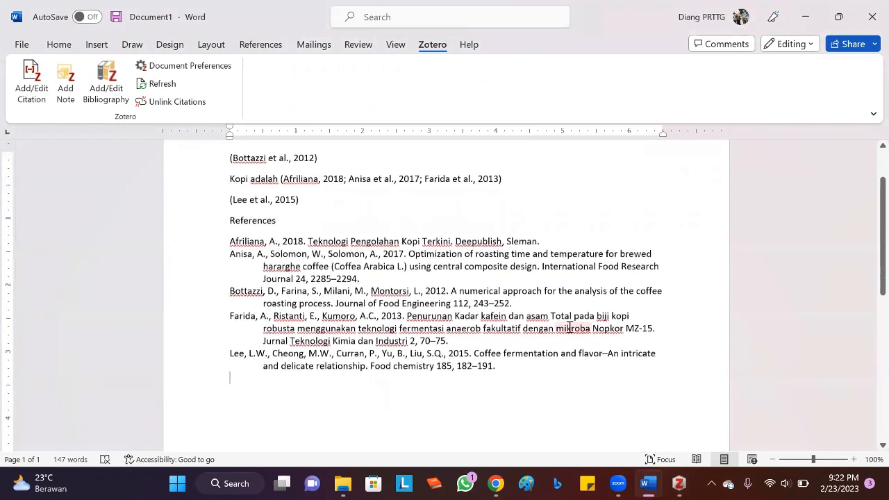
scroll(588, 357, "down", 3)
left_click_drag(869, 225, 868, 176)
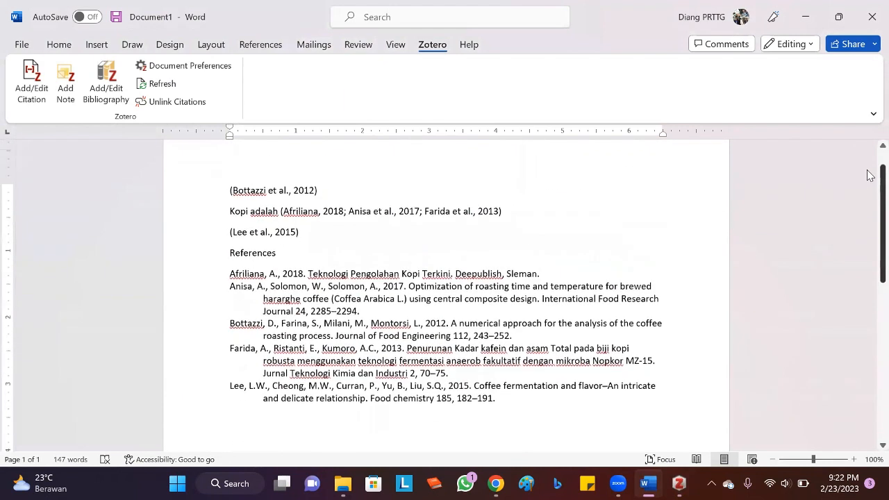
Justify the reference list under References in the Word document and set it to double line spacing
left_click_drag(179, 285, 190, 409)
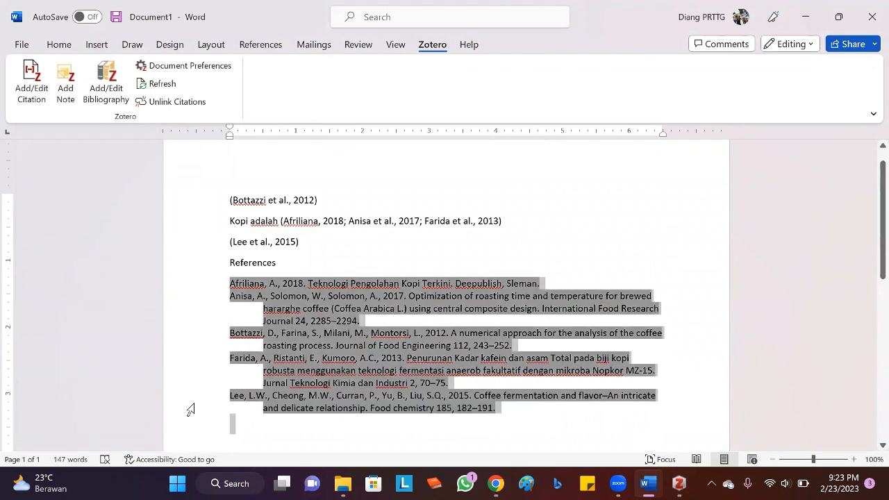
key("ctrl+j")
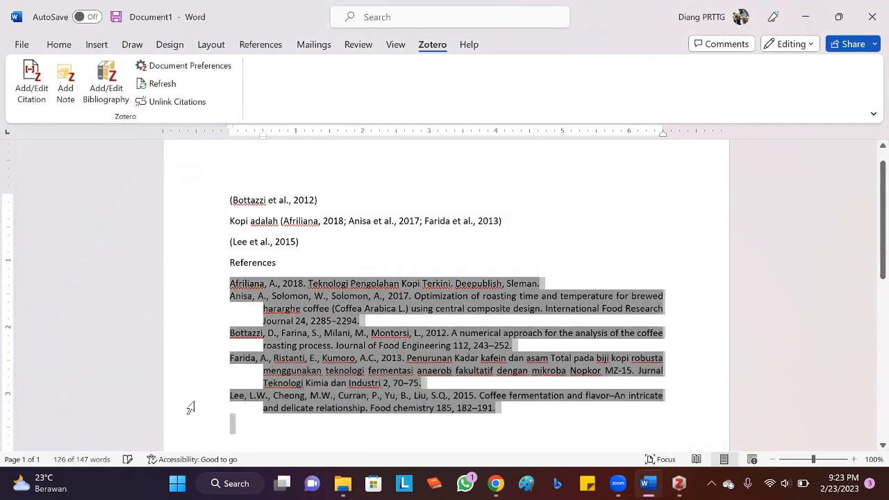
left_click(293, 423)
left_click_drag(196, 286, 196, 416)
key("ctrl+2")
scroll(422, 353, "down", 5)
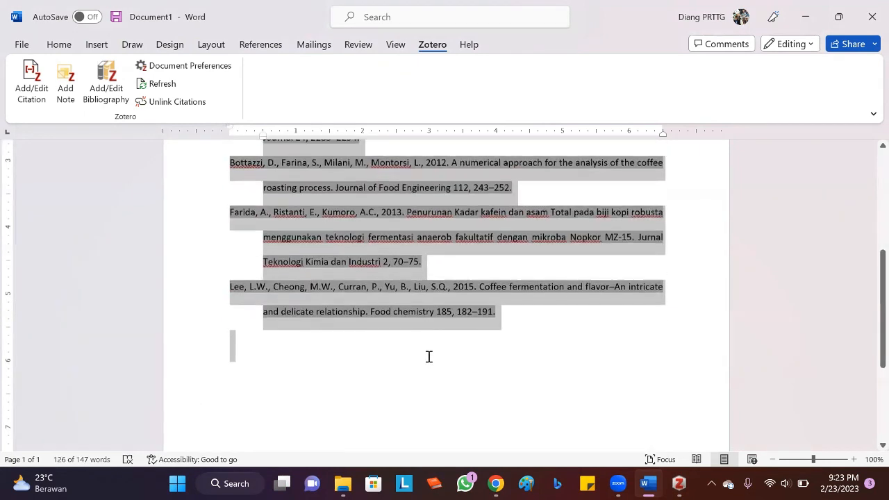
left_click(428, 358)
scroll(431, 359, "up", 3)
scroll(431, 359, "up", 3)
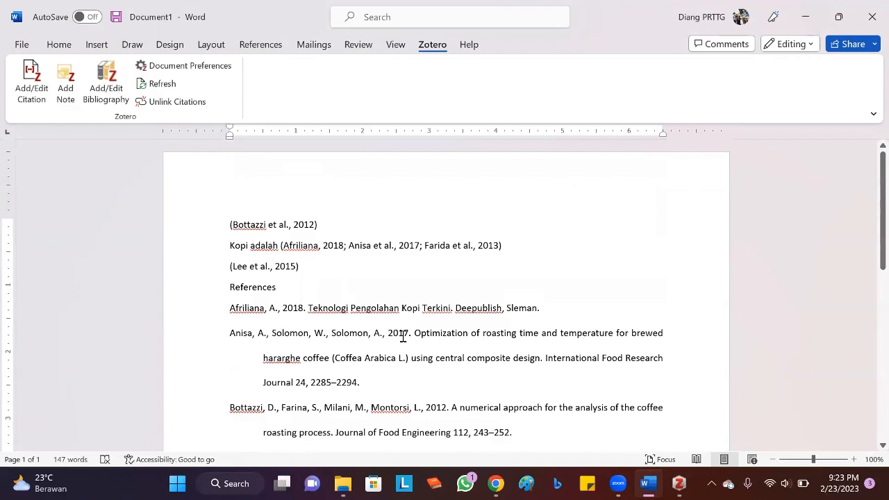
scroll(671, 298, "down", 2)
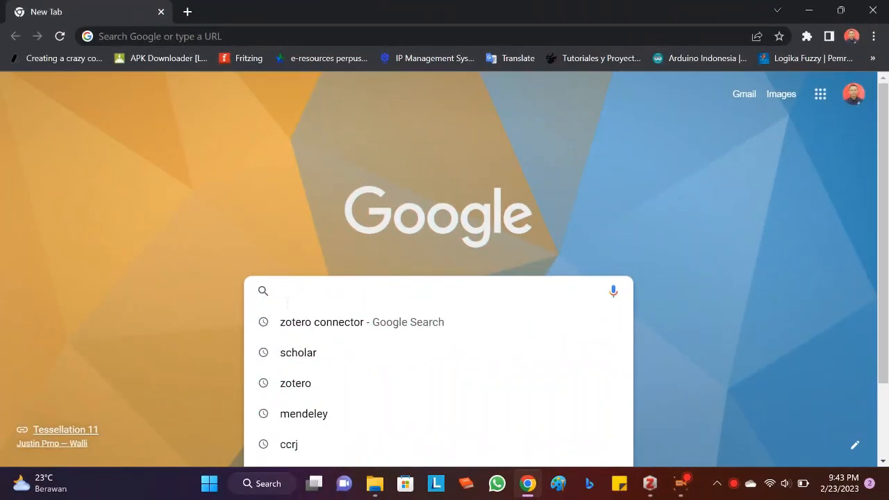
Switch to Chrome, search for the Zotero Connector extension and look over its Chrome Web Store page
left_click(301, 324)
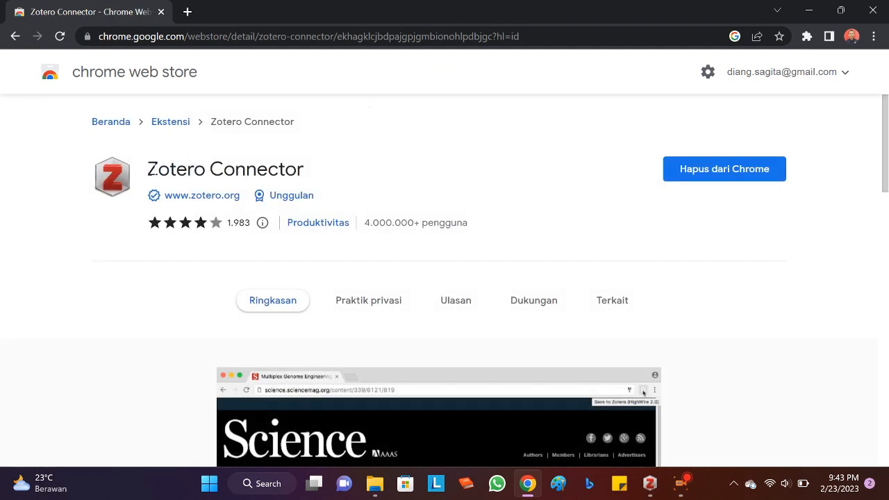
left_click_drag(148, 170, 351, 175)
left_click(361, 178)
scroll(653, 200, "down", 5)
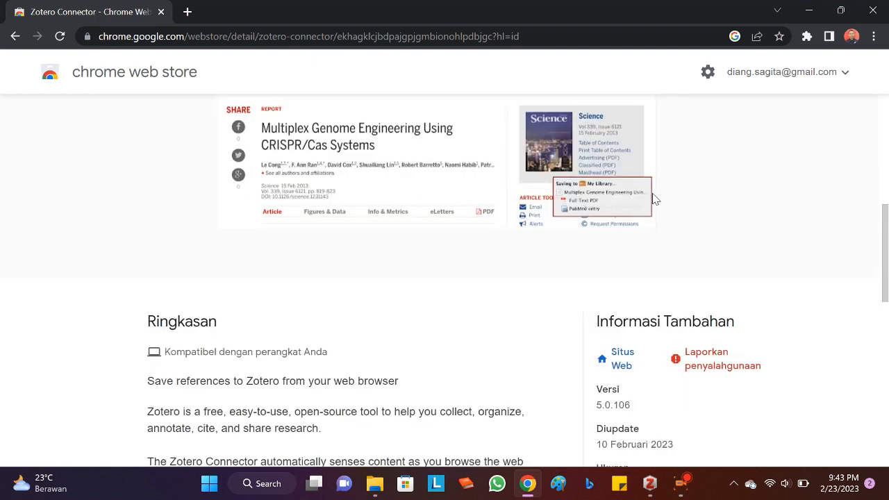
scroll(653, 200, "up", 5)
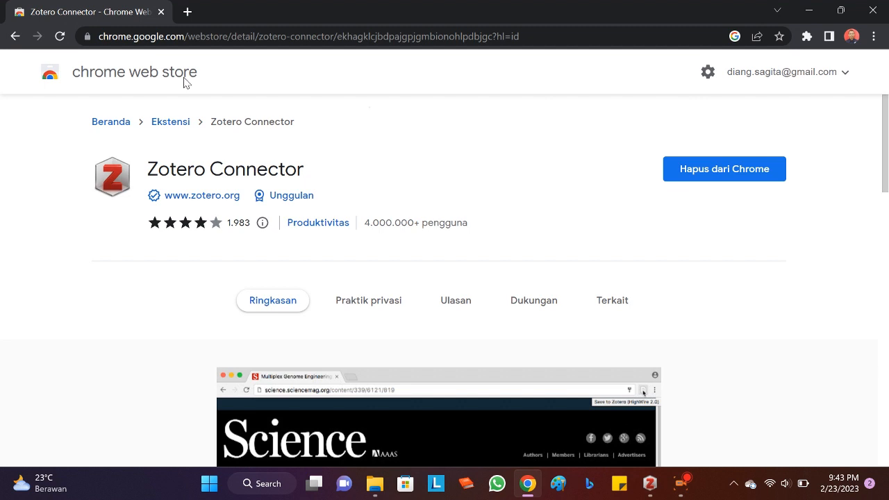
Go to Google Scholar and search for "coffee"
left_click(178, 43)
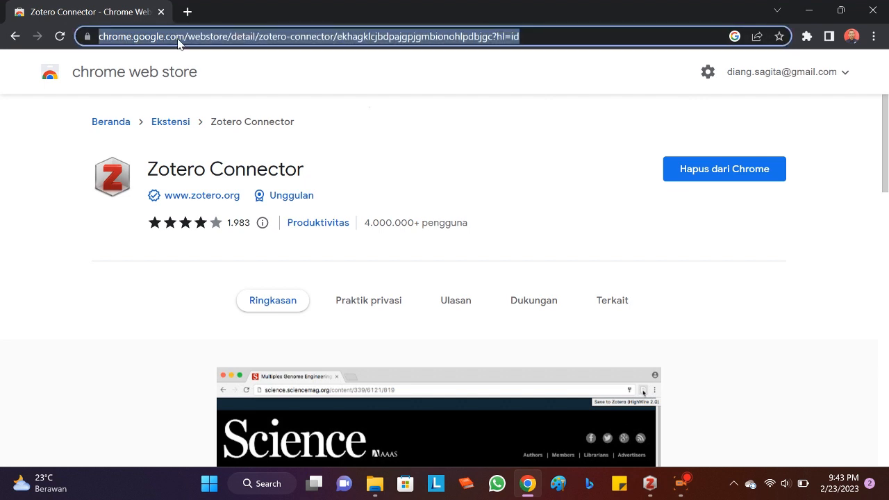
type("scholar")
key("Return")
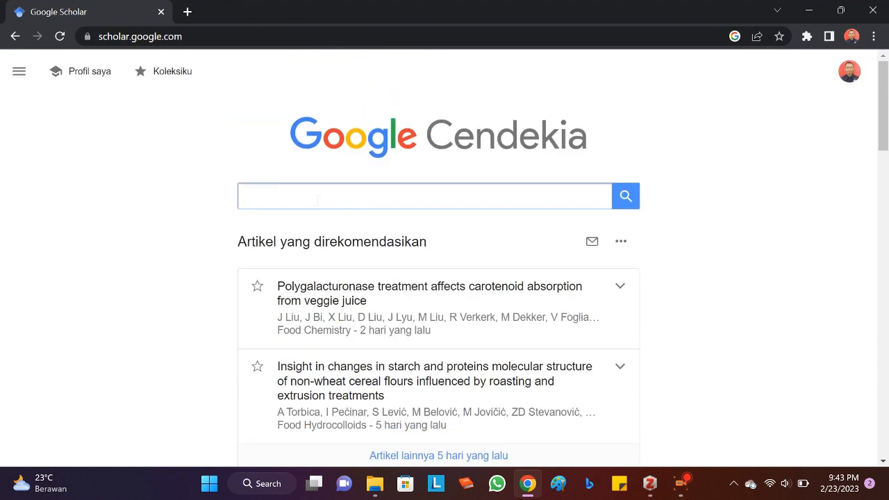
type("coffee")
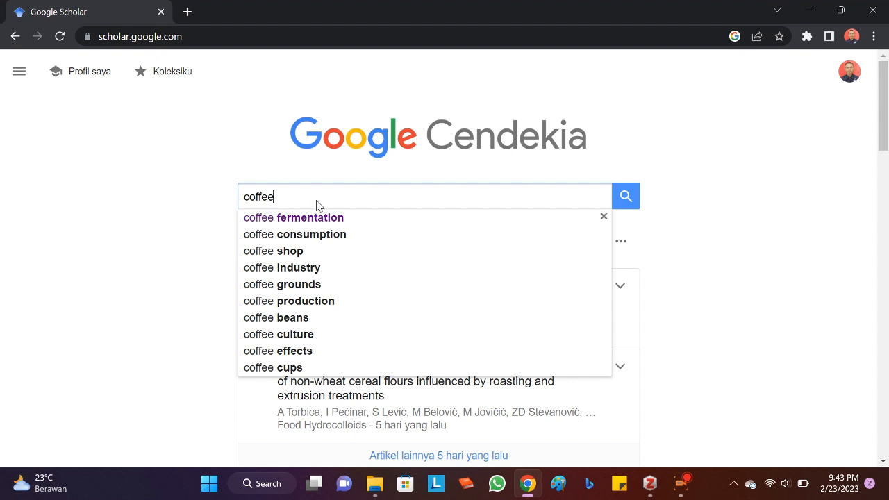
key("Return")
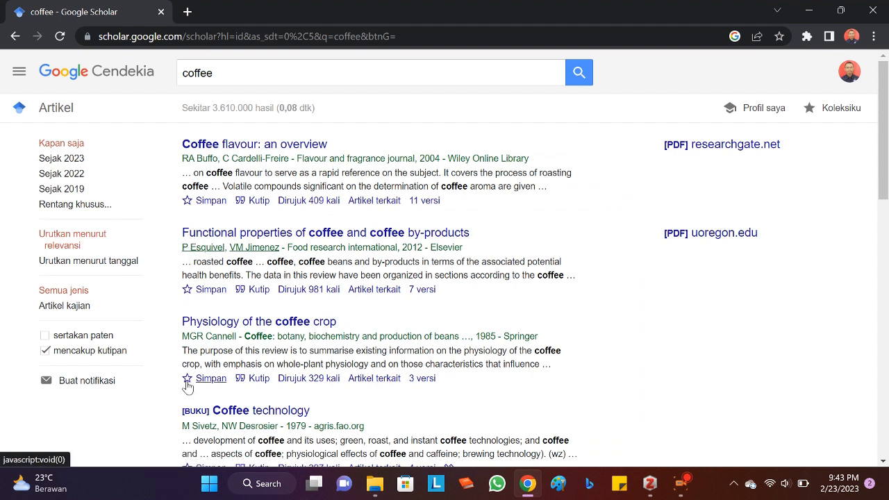
Import the "Coffee technology" book citation in RefMan format through Zotero Connector into the Tes collection, and check its entry in Zotero
scroll(258, 204, "down", 3)
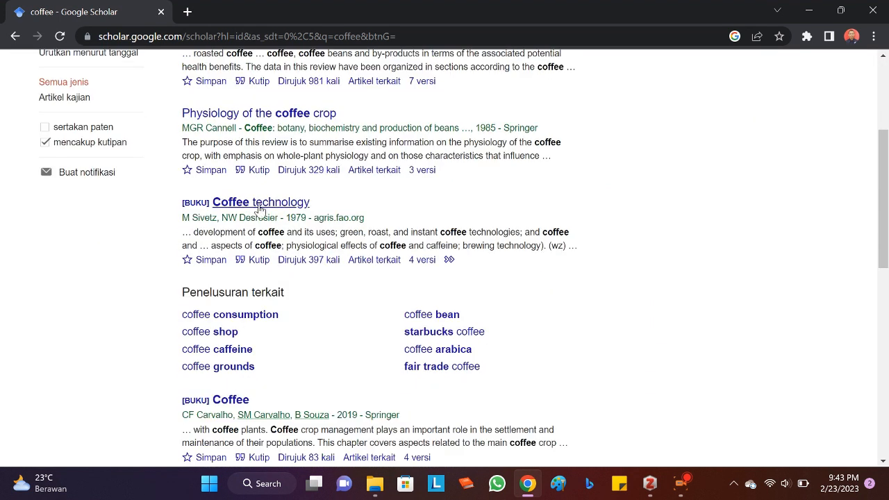
scroll(260, 206, "up", 1)
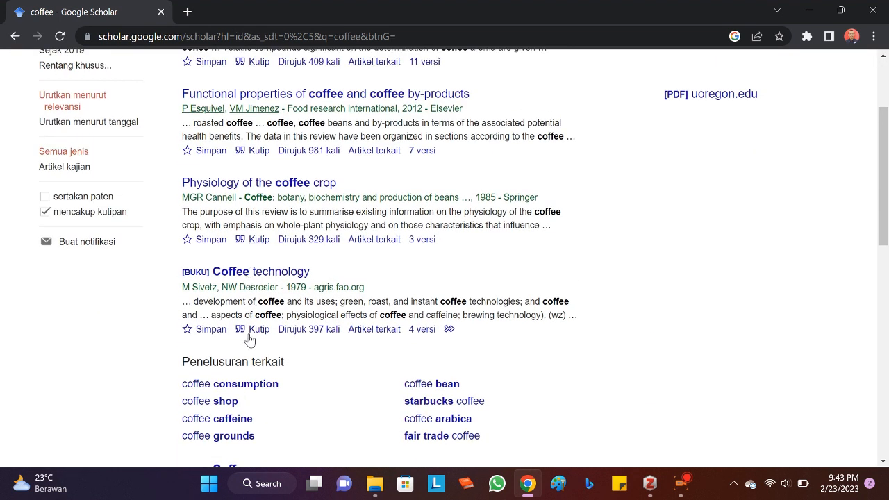
left_click(256, 330)
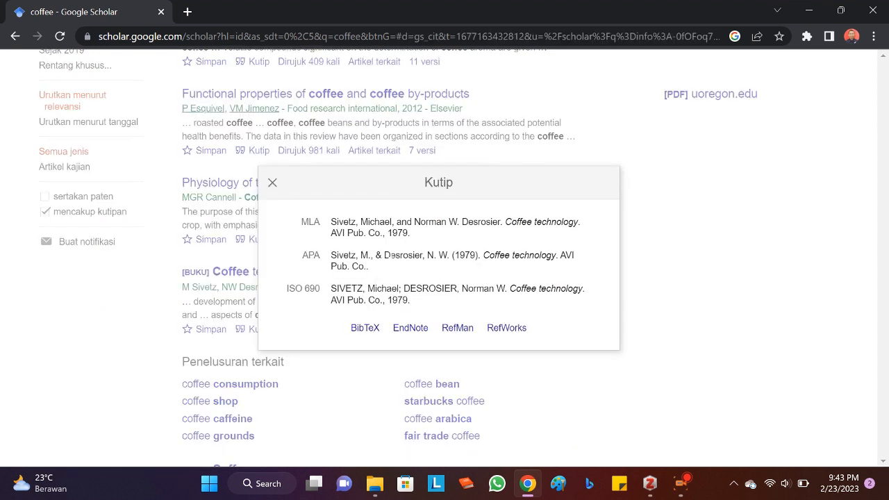
left_click(456, 329)
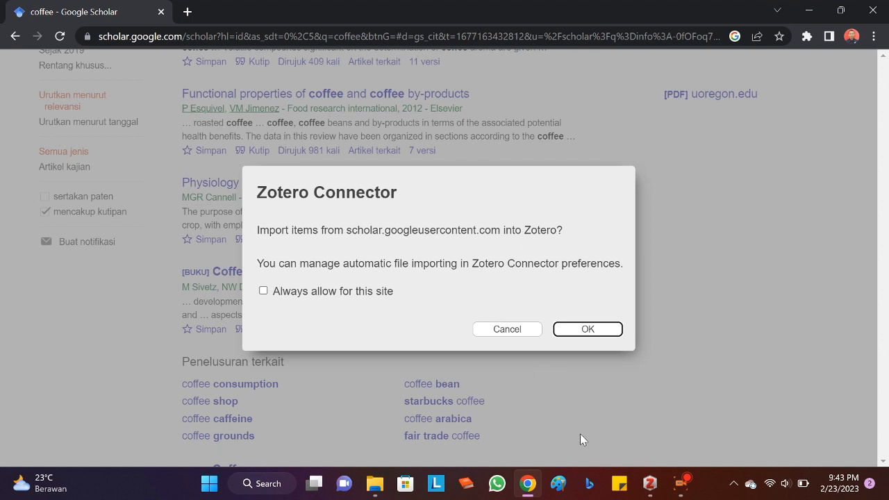
left_click(647, 486)
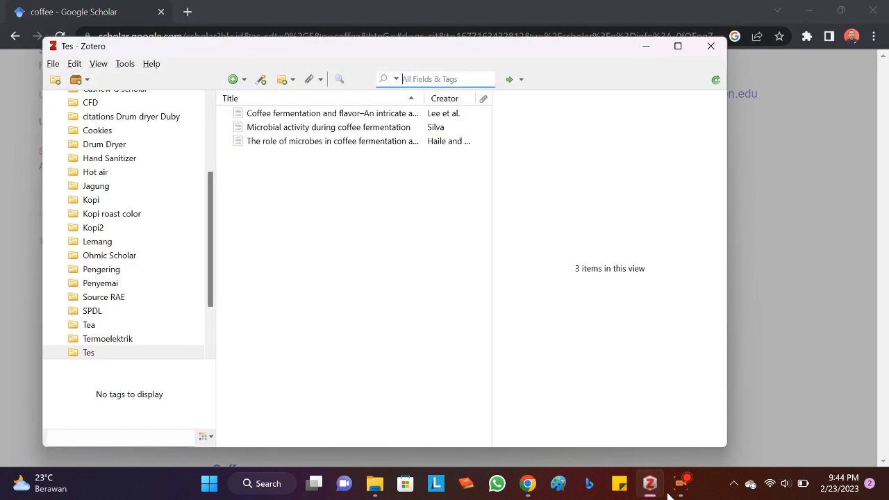
left_click(652, 488)
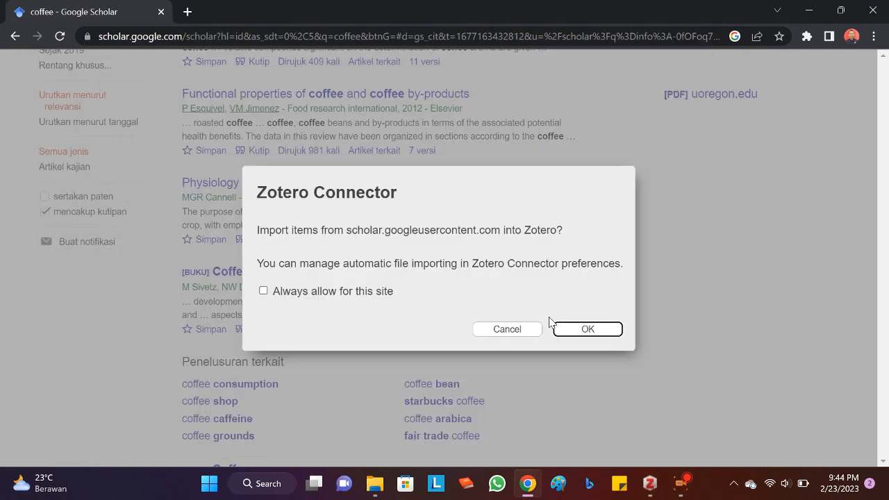
left_click(576, 331)
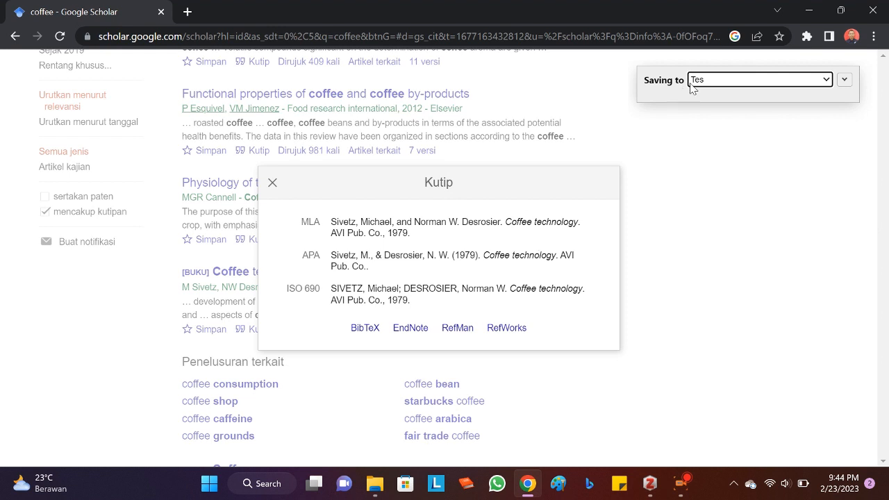
left_click(741, 81)
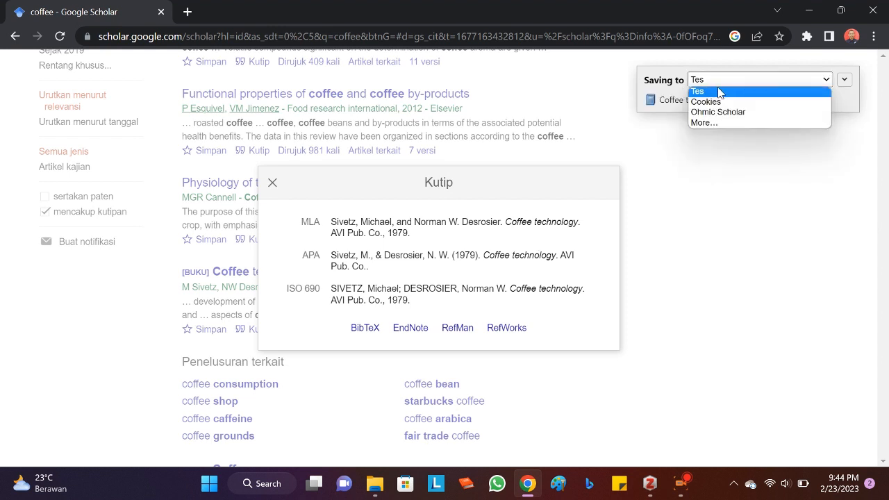
left_click(719, 92)
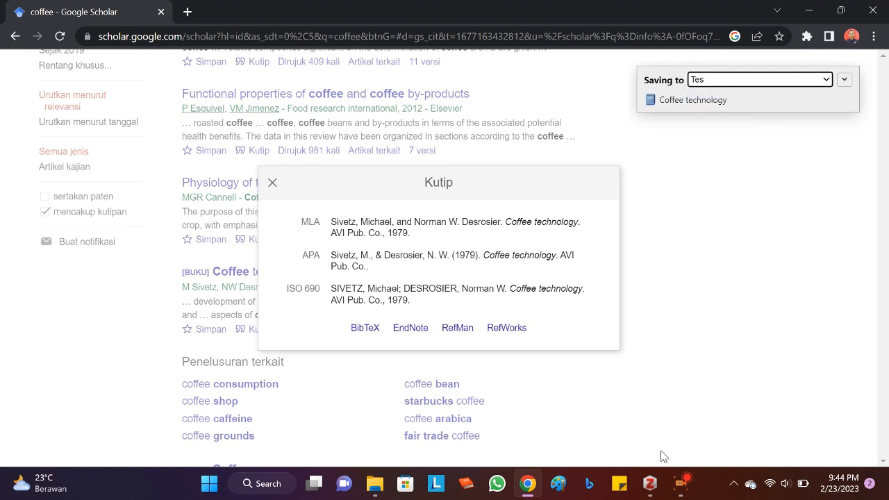
left_click(650, 484)
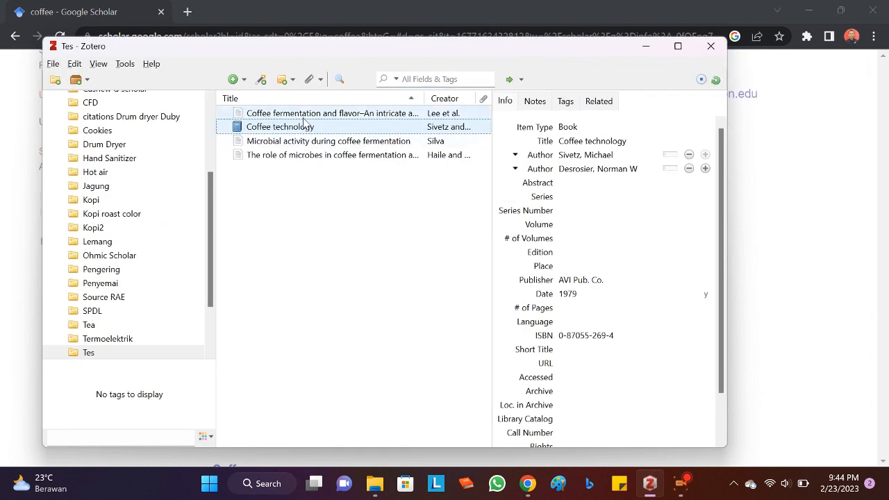
left_click(646, 47)
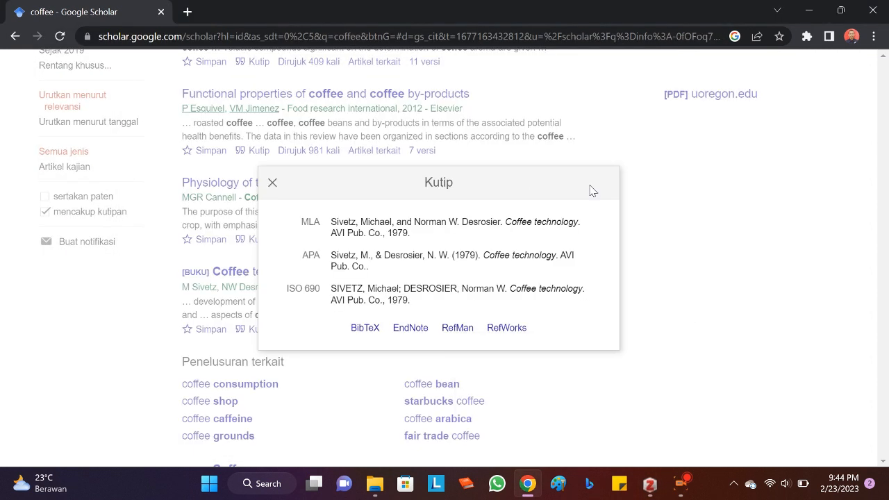
left_click(270, 184)
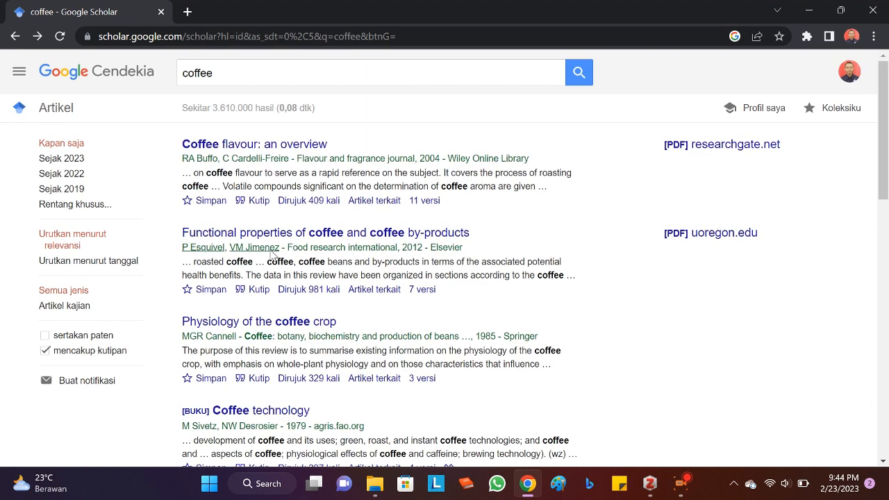
Import the RefMan citation of "Coffee flavour: an overview" through Zotero Connector into the Tes collection, and view its entry in Zotero
left_click(259, 202)
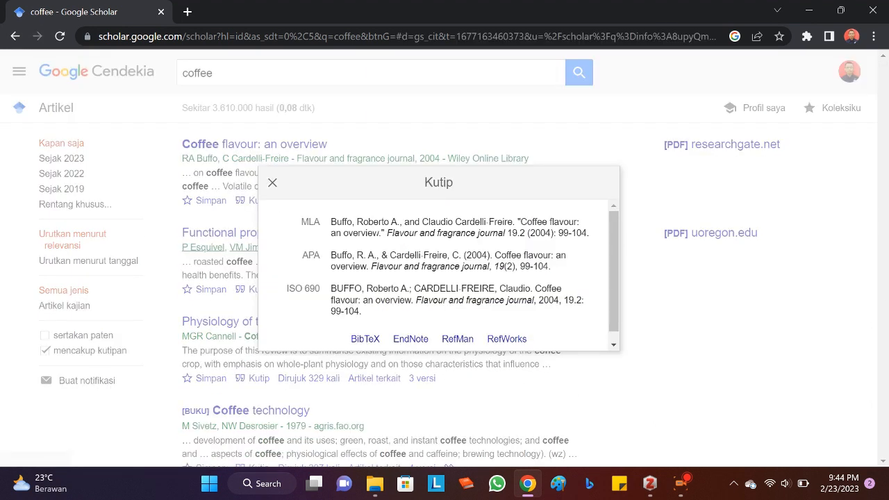
left_click(457, 339)
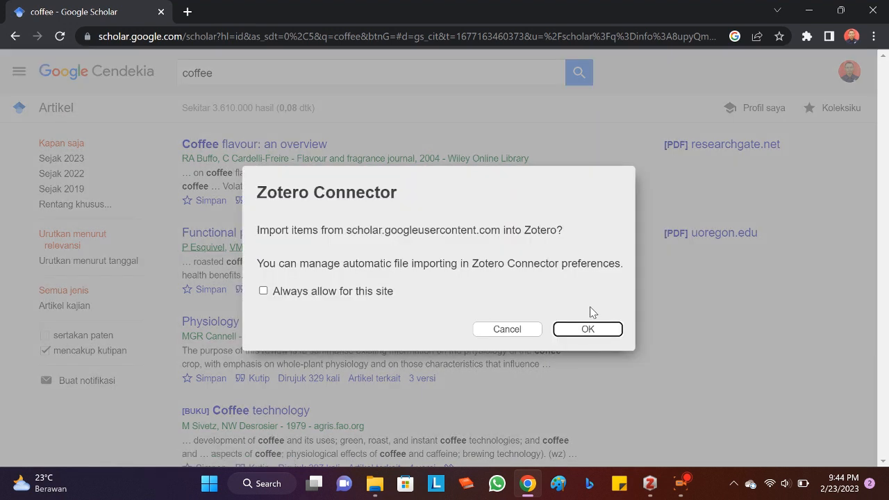
left_click(583, 329)
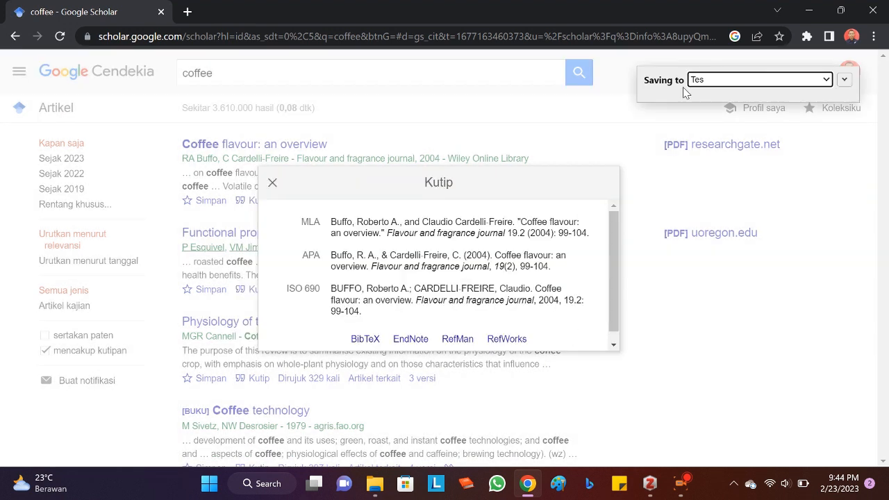
left_click(645, 485)
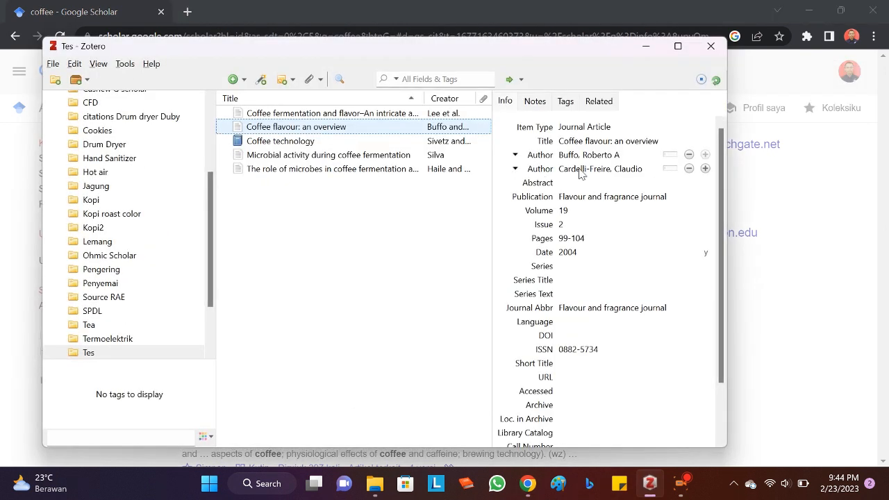
Select the Tesis collection in Zotero as the import destination and return to the Google Scholar results
scroll(173, 230, "down", 2)
scroll(94, 304, "up", 4)
scroll(113, 288, "down", 4)
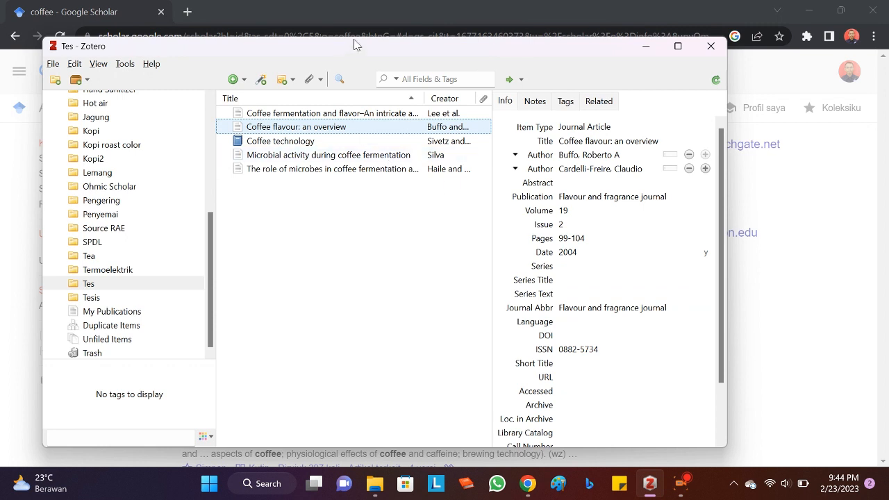
left_click_drag(358, 45, 381, 32)
left_click(158, 287)
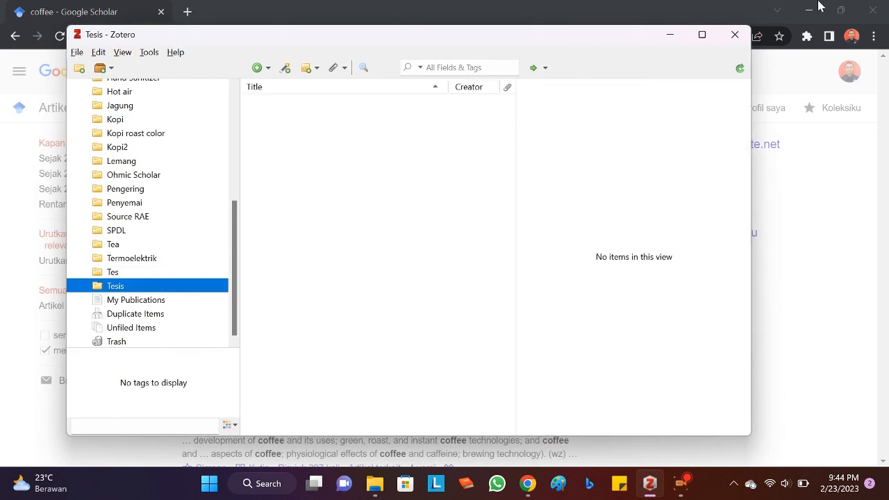
left_click(669, 34)
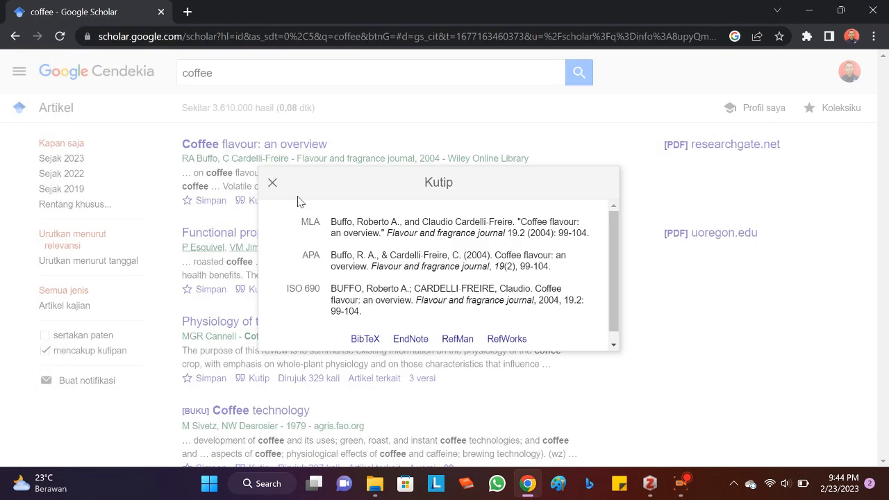
left_click(272, 184)
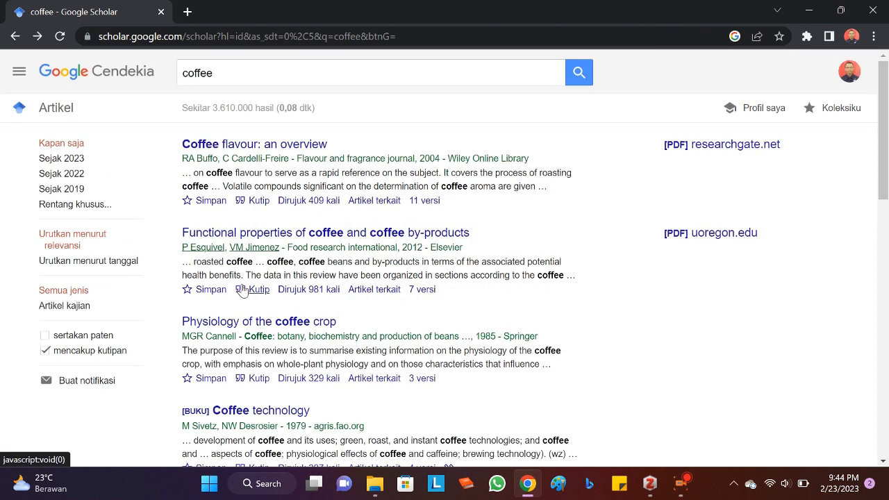
Import the RefMan citation of "Functional properties of coffee and coffee by-products" through Zotero Connector into the Tesis collection
left_click(242, 290)
left_click(453, 345)
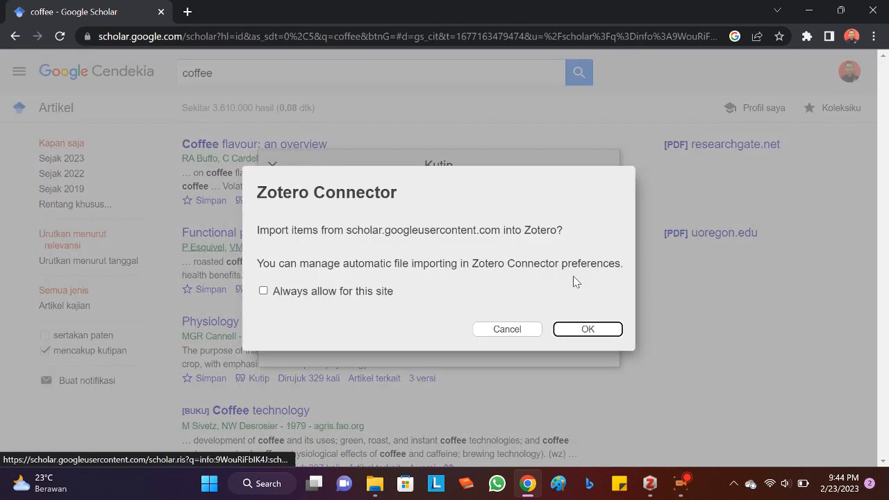
left_click(564, 330)
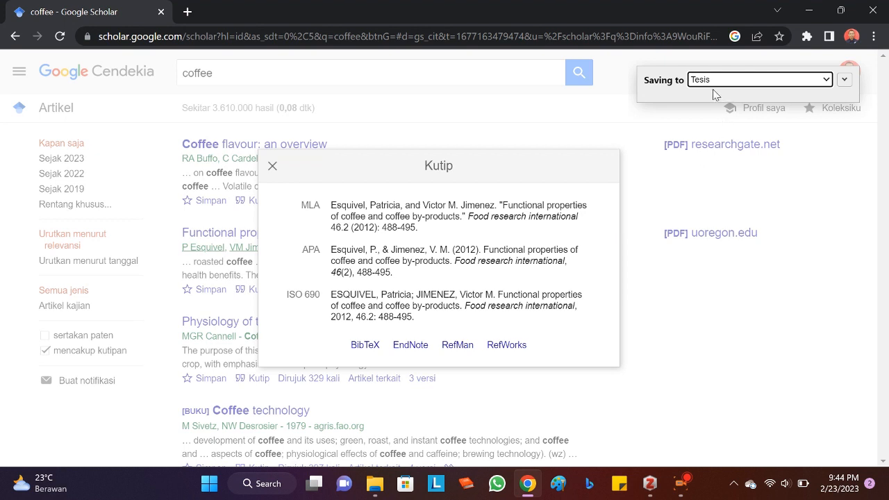
left_click(271, 167)
left_click(356, 39)
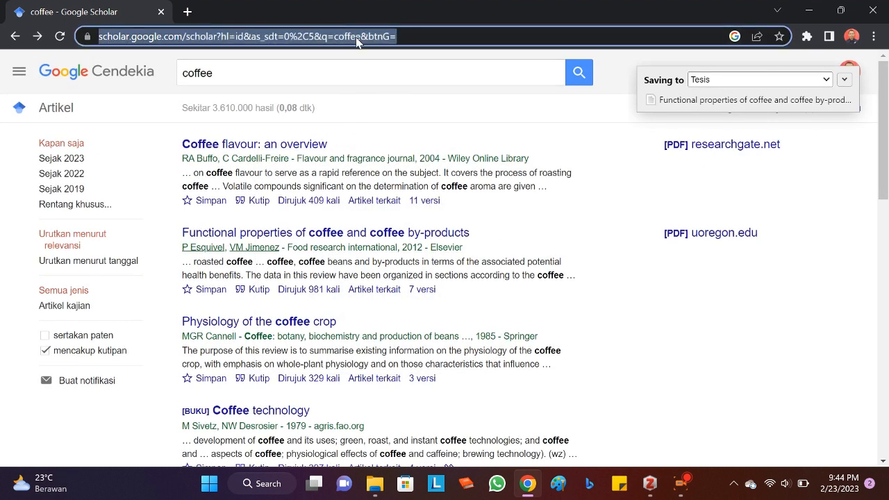
Find and open the ScienceDirect website, and search its articles for the keywords "ohmic heating"
type("sciencedirect")
key("Return")
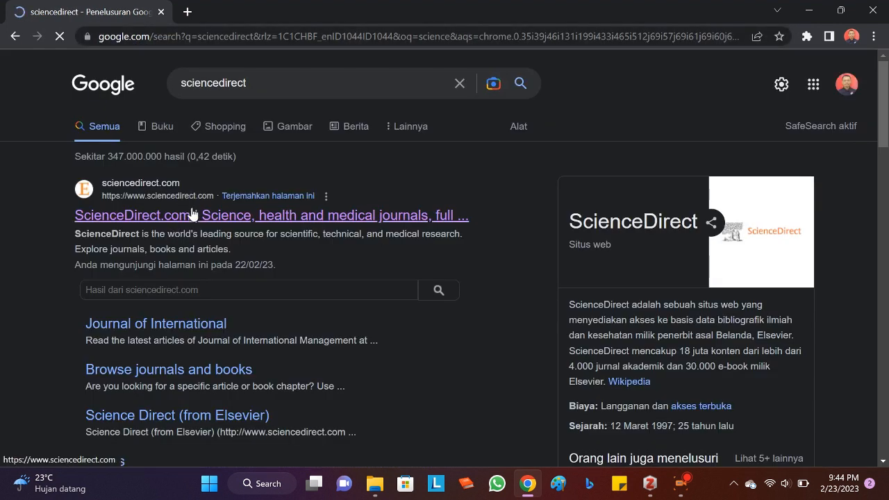
left_click(193, 215)
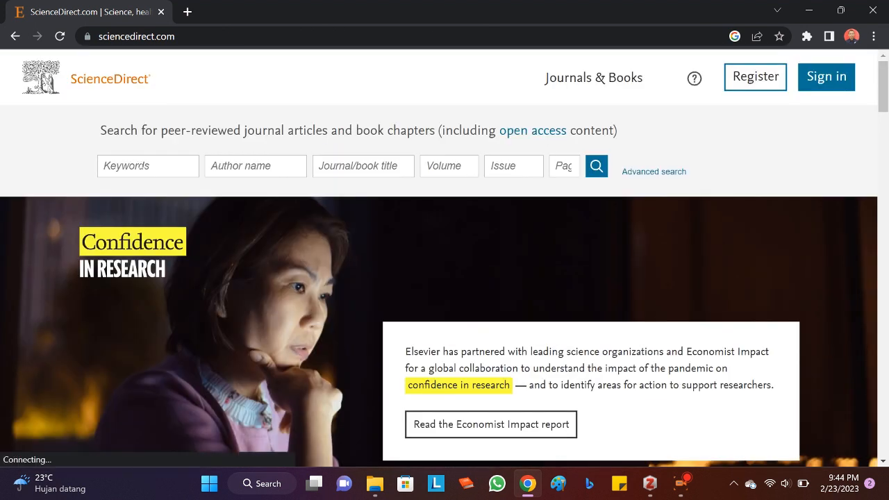
left_click(145, 165)
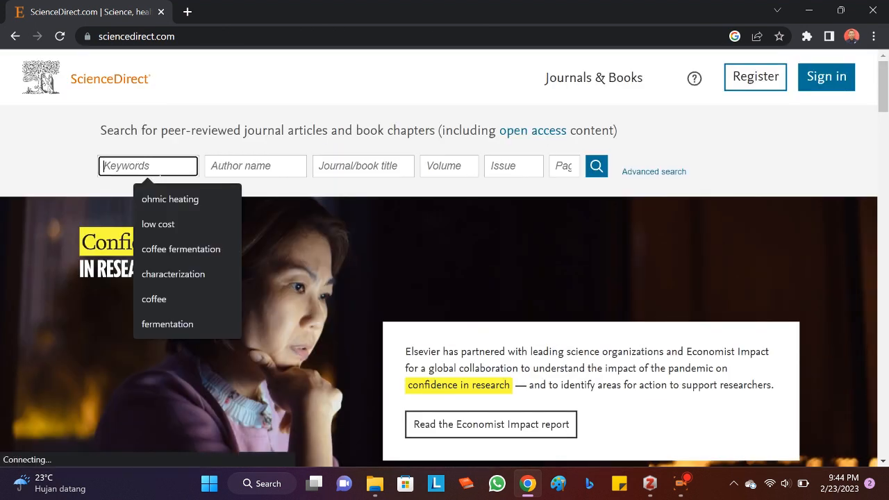
type("ohmic heating")
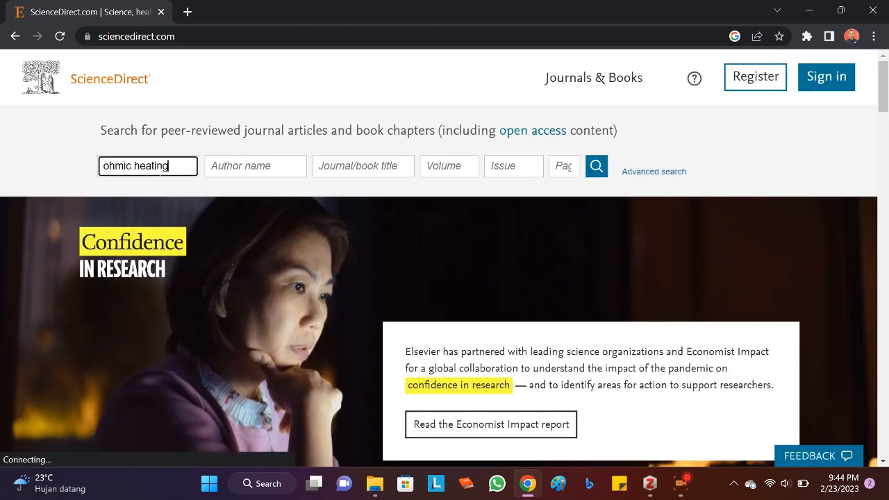
left_click(596, 166)
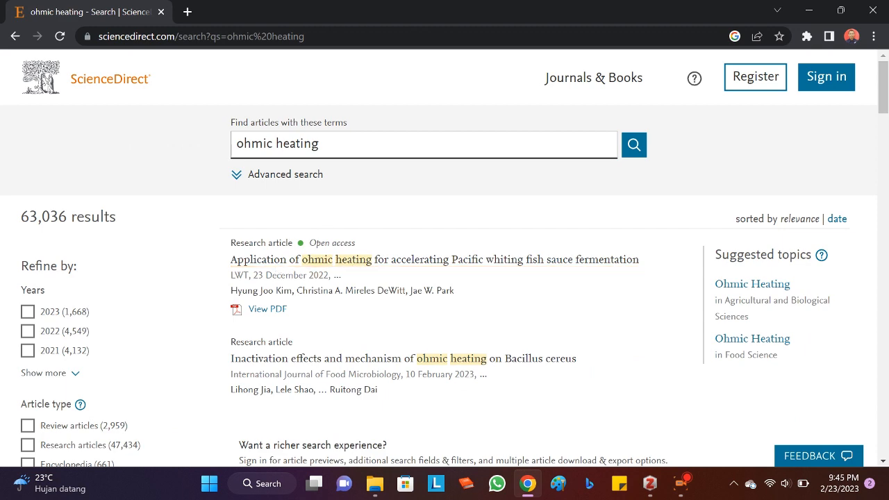
Open the article "Experimental investigation of heating pattern, energy requirement and electrical conductivity in a batch ohmic heating system for coffee fermentation" from the ScienceDirect results
scroll(333, 275, "down", 4)
scroll(283, 219, "down", 10)
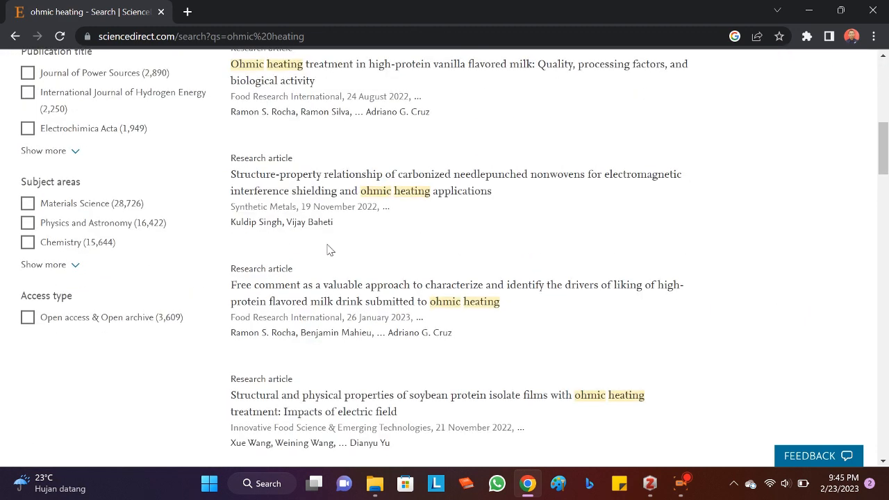
scroll(315, 232, "down", 1)
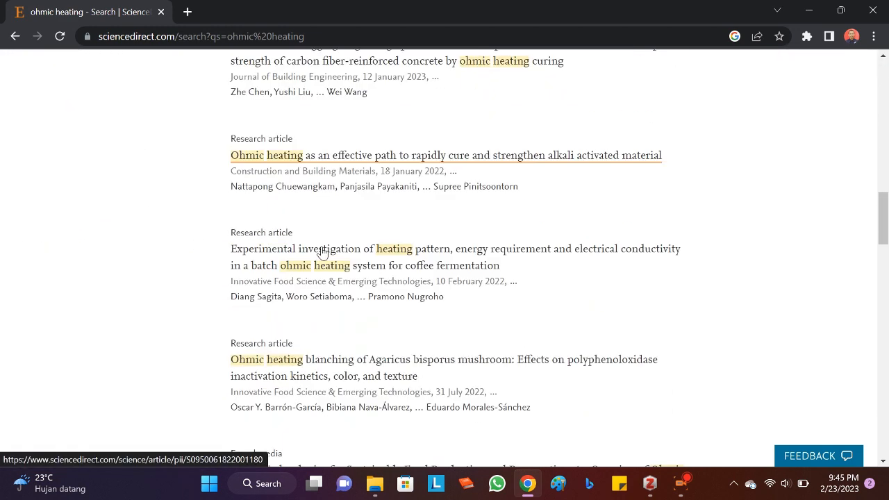
left_click_drag(231, 306, 284, 308)
left_click(340, 336)
left_click(343, 272)
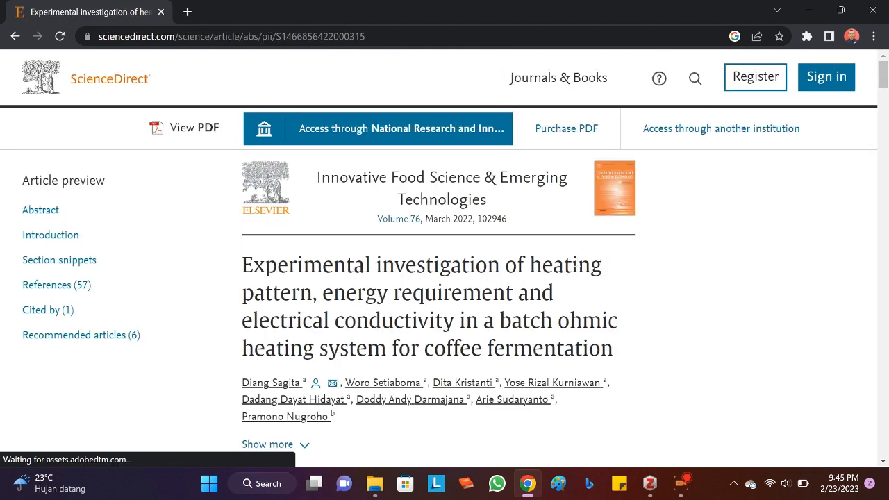
Export the coffee fermentation article's citation to RIS and import it through Zotero Connector into the Tesis collection
scroll(287, 248, "down", 1)
scroll(526, 233, "up", 1)
scroll(387, 231, "down", 4)
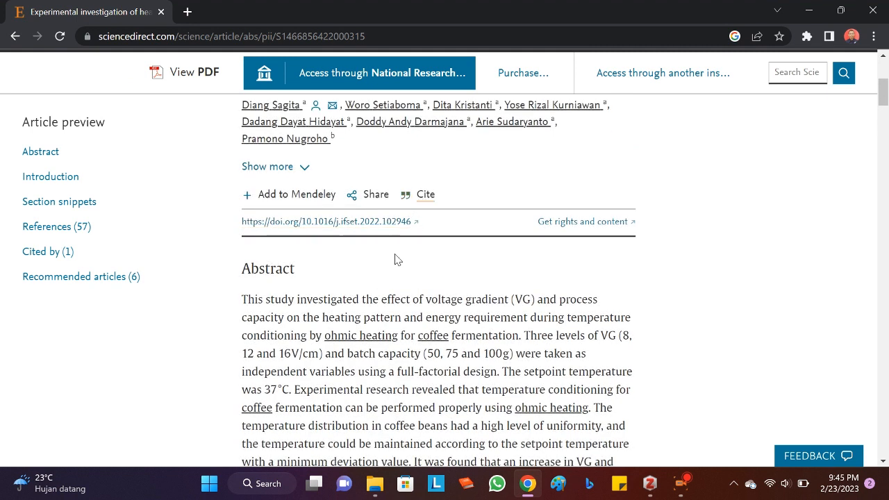
left_click(425, 199)
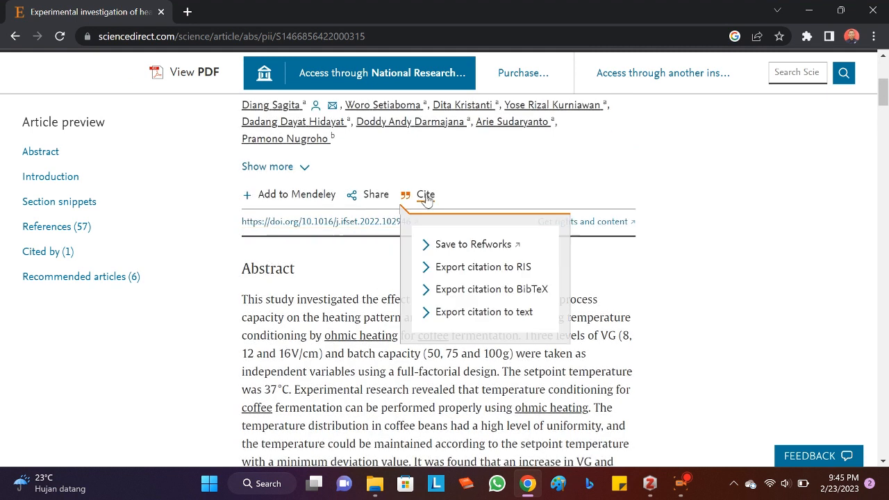
left_click(489, 268)
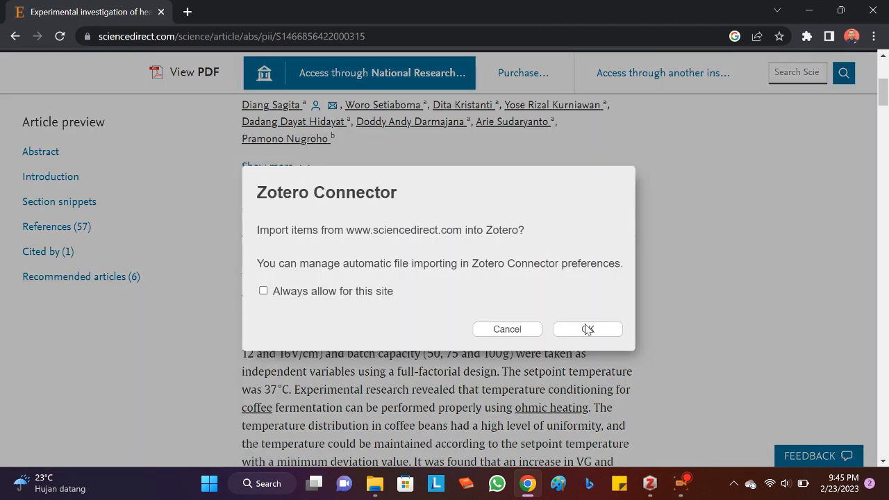
left_click(587, 331)
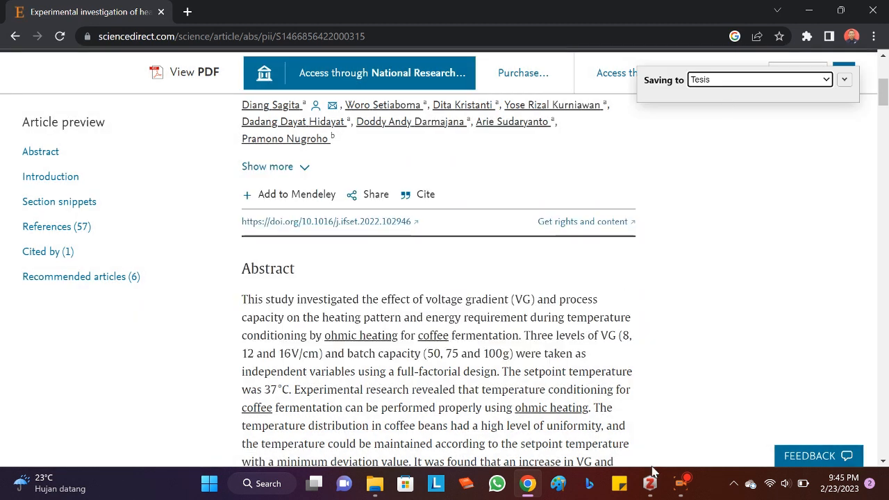
scroll(438, 278, "up", 2)
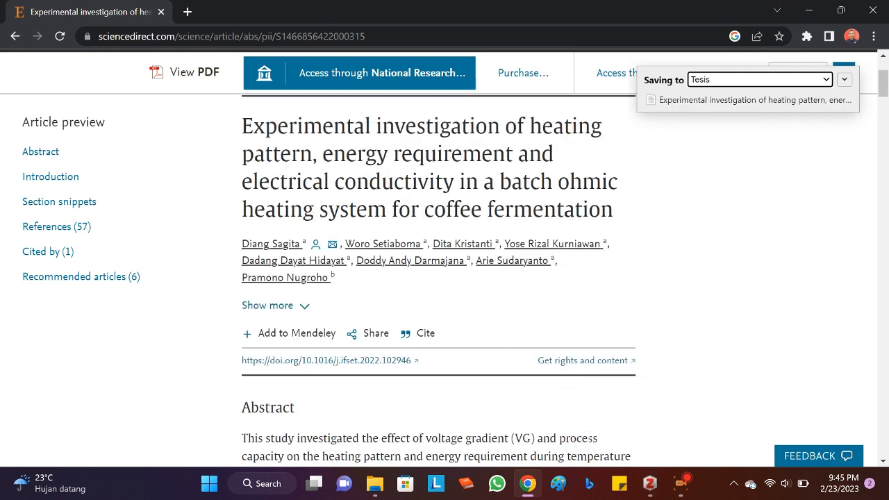
Compare in Zotero the entry details of the ScienceDirect ohmic heating article and "Functional properties of coffee and coffee by-products", and return to the browser
left_click(649, 484)
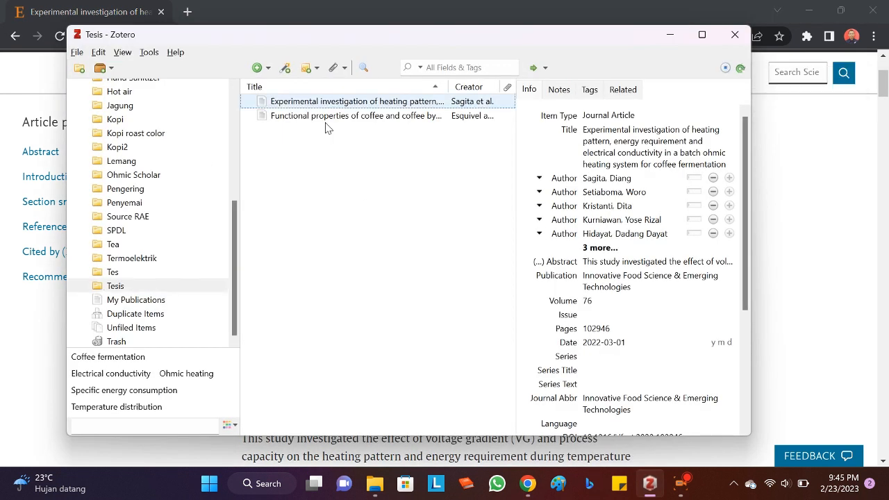
left_click(609, 143)
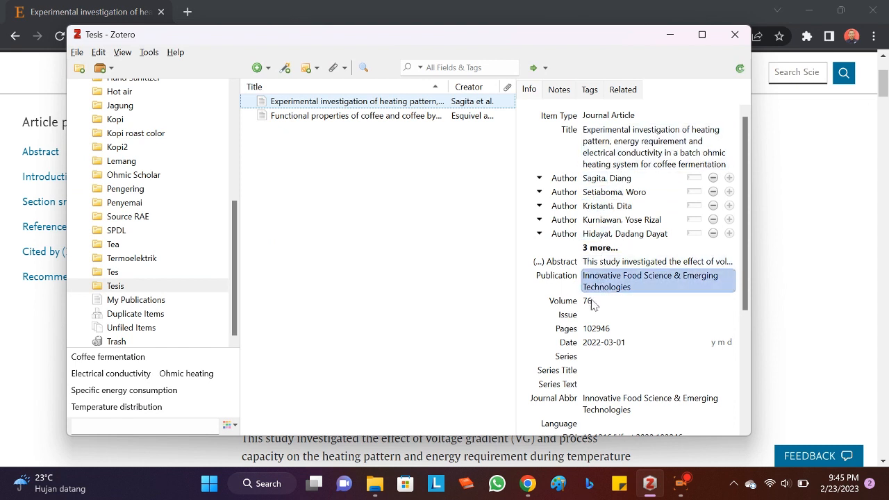
scroll(603, 313, "down", 3)
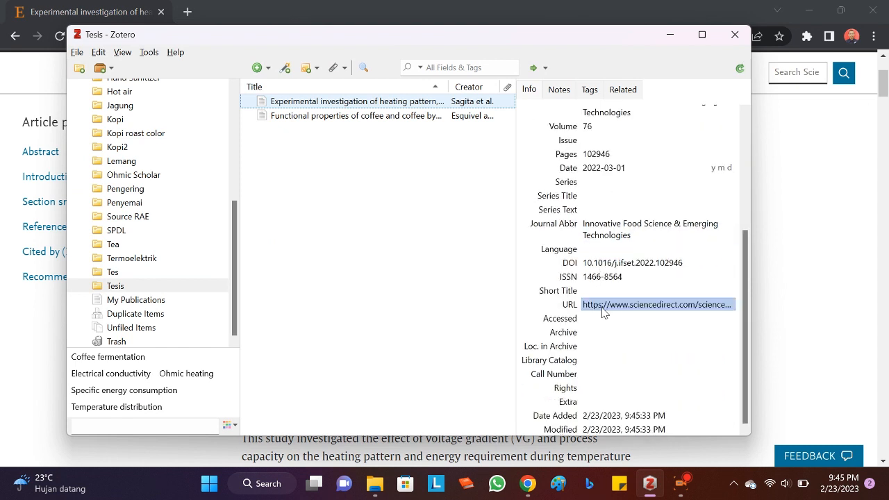
left_click(406, 117)
scroll(614, 132, "up", 2)
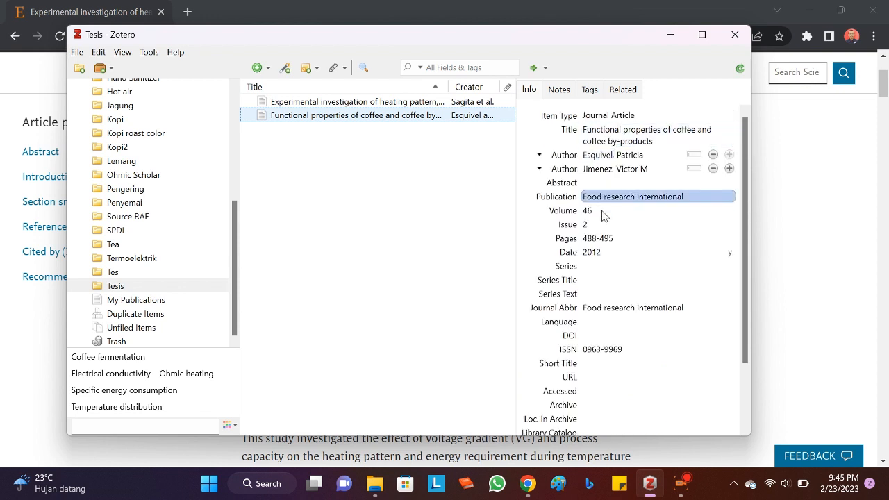
scroll(688, 222, "down", 2)
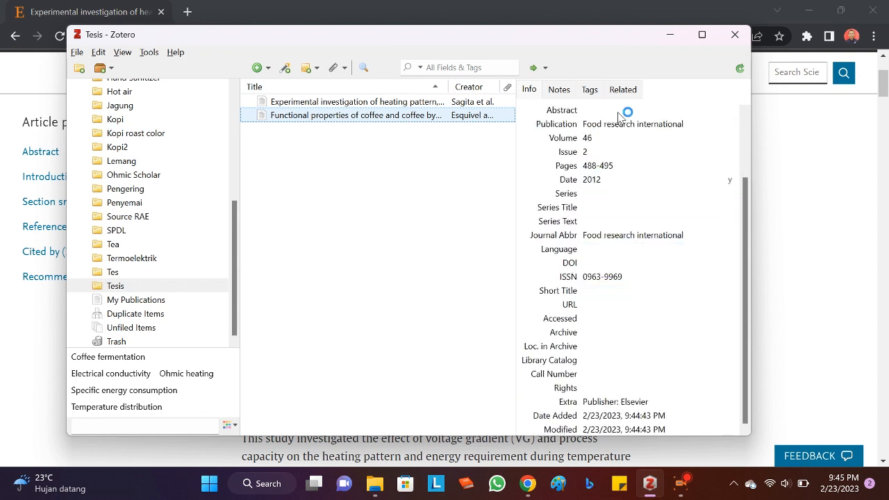
left_click(669, 35)
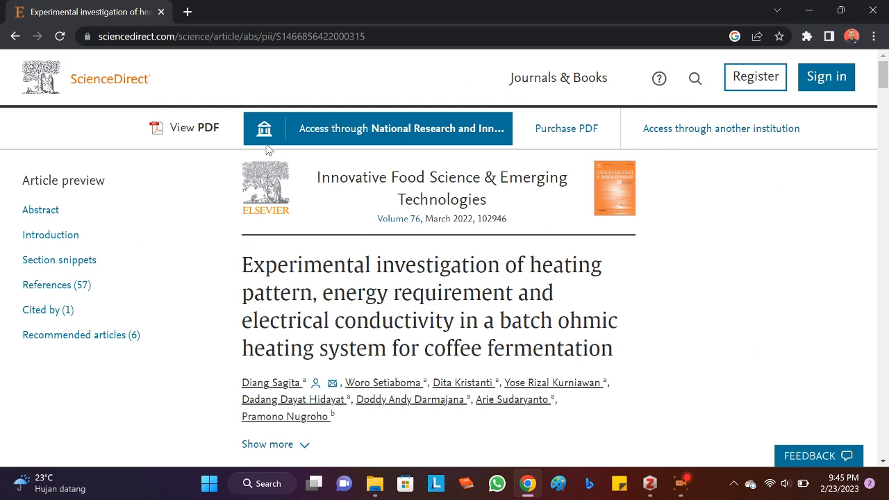
Return to the ohmic heating search results and open "Application of ohmic heating for accelerating Pacific whiting fish sauce fermentation"
left_click(20, 39)
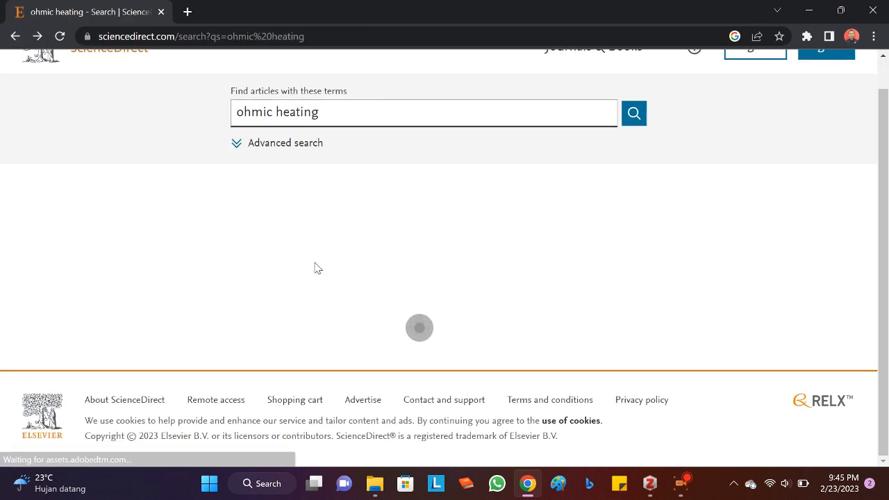
left_click(303, 230)
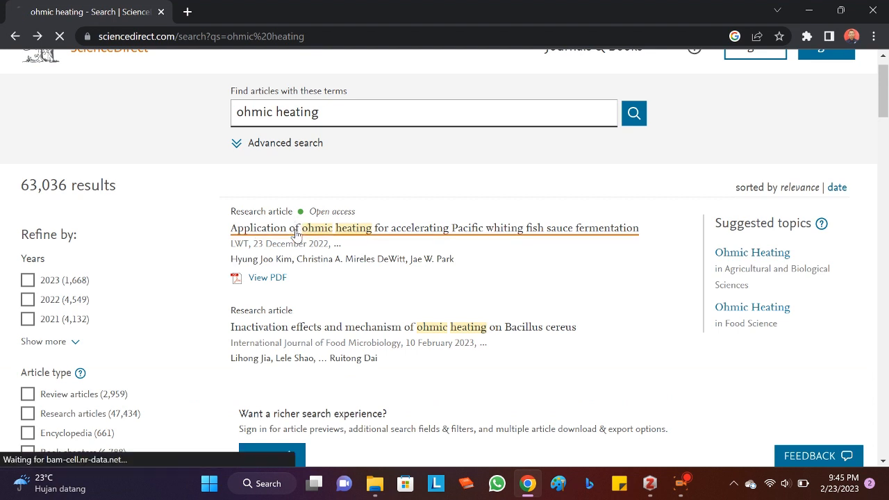
scroll(418, 288, "down", 2)
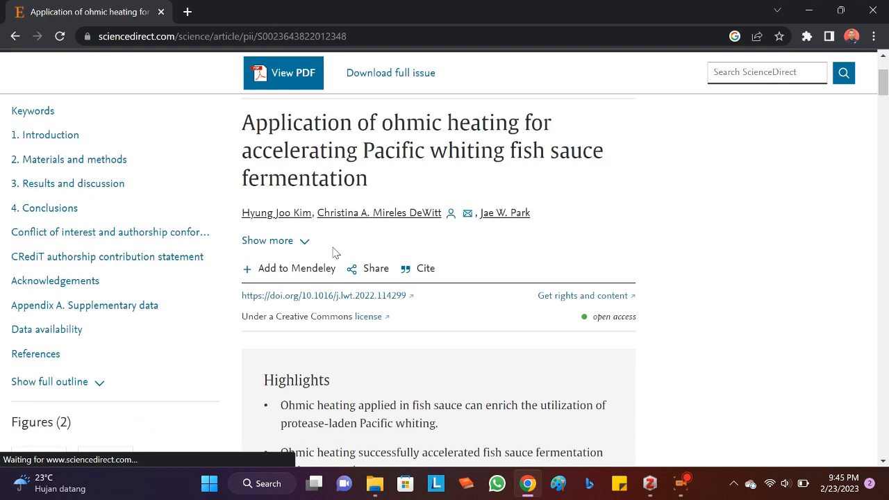
Import the fish sauce fermentation article's RIS citation through Zotero Connector into the Tesis collection, and view its entry in Zotero
left_click(425, 269)
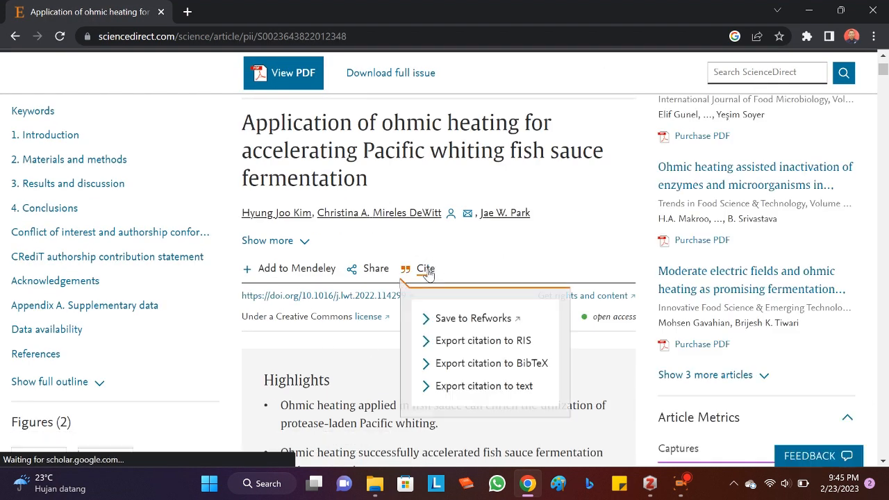
left_click(486, 340)
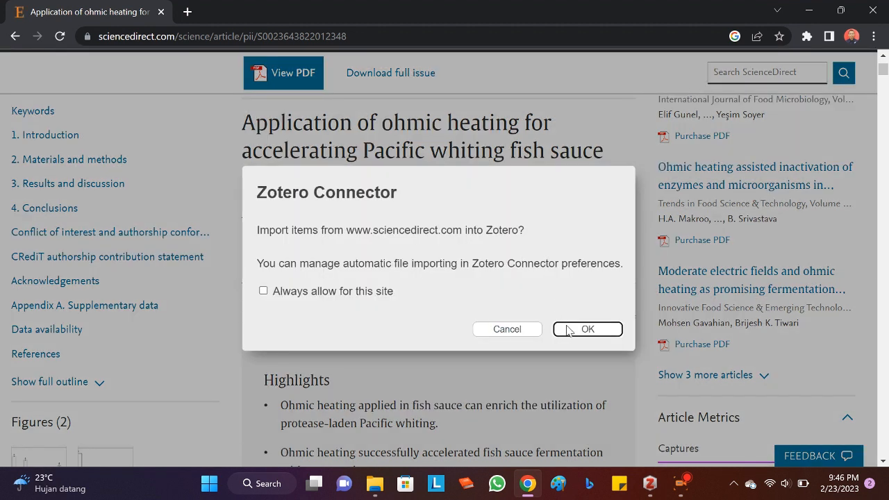
left_click(586, 329)
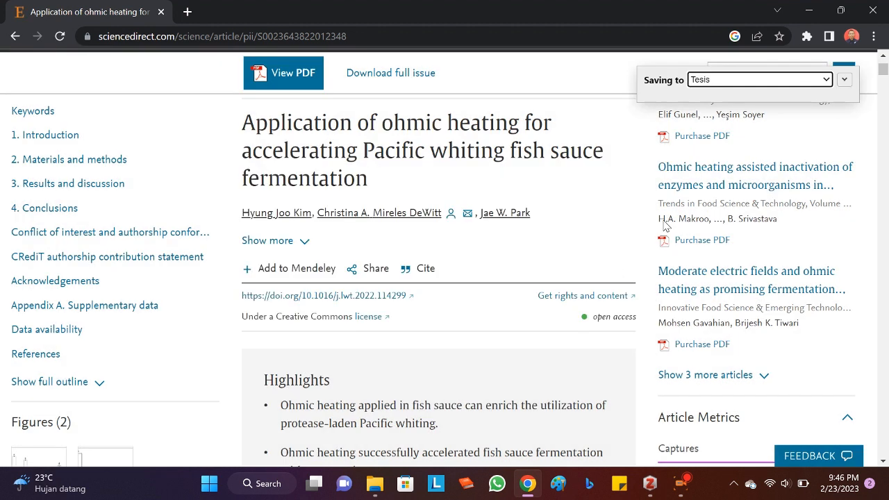
left_click(657, 488)
left_click(657, 488)
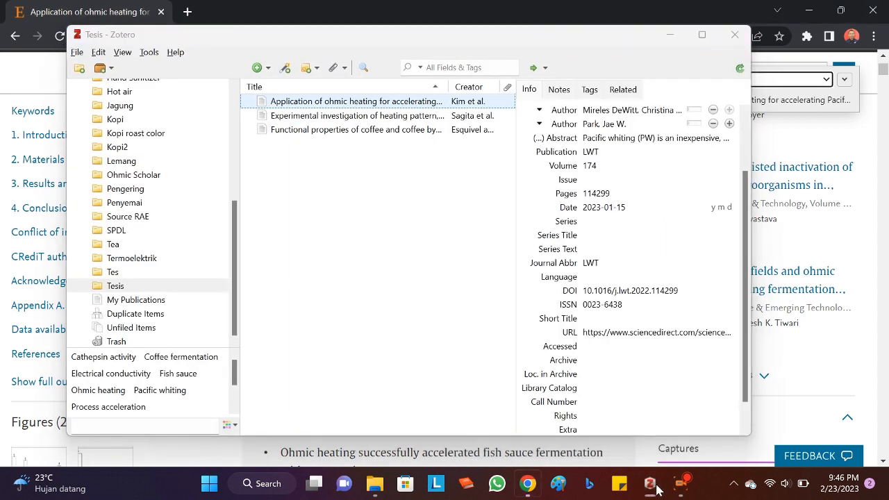